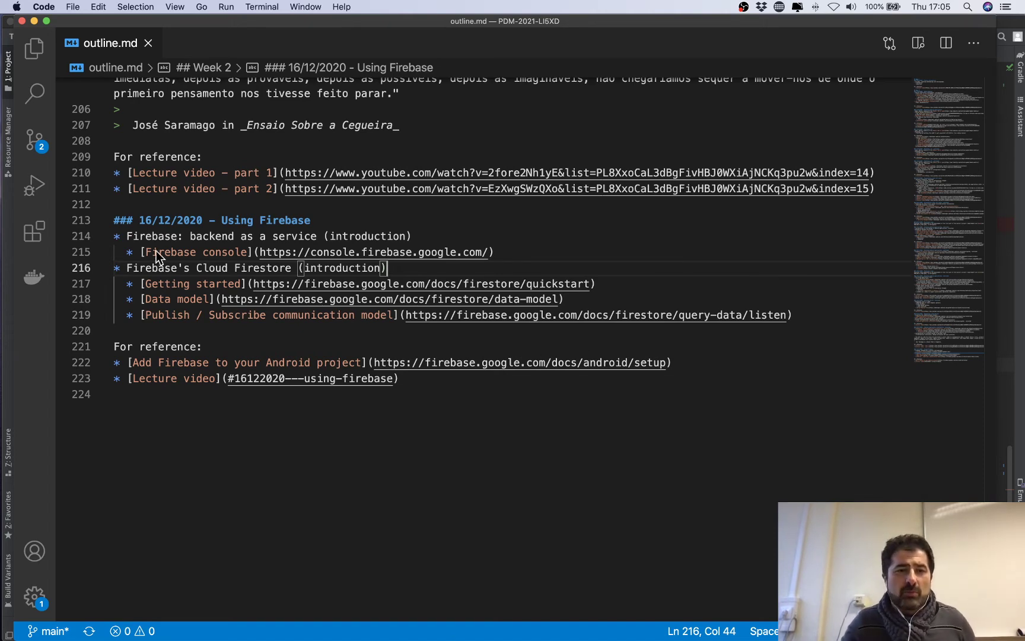
Open the Firebase console link from the 16/12/2020 section of outline.md in Chrome and make the browser window full screen.
left_click(190, 235)
left_click_drag(189, 235, 314, 238)
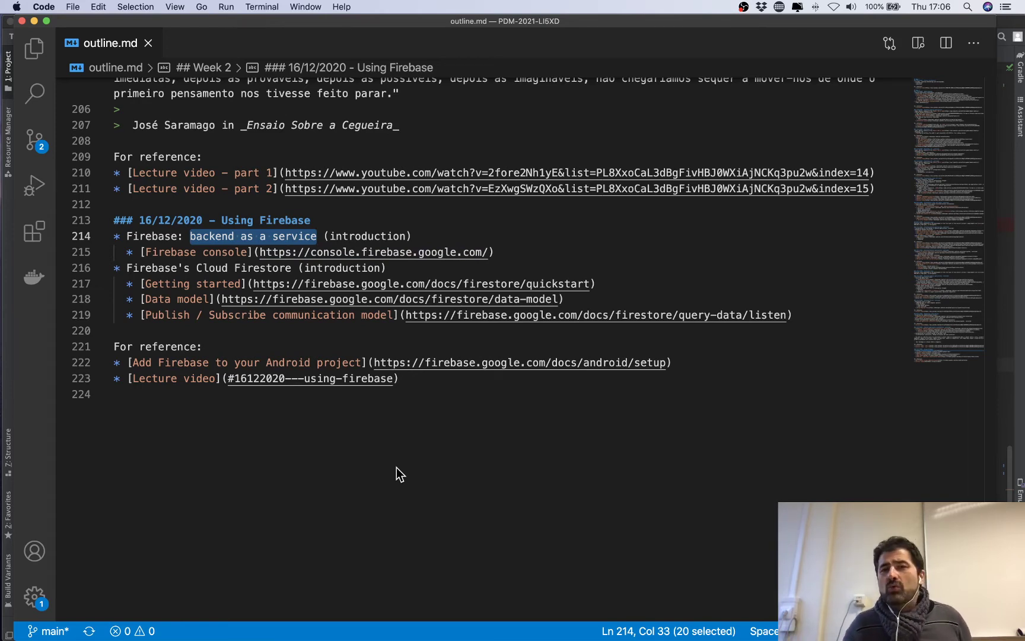
left_click(566, 257)
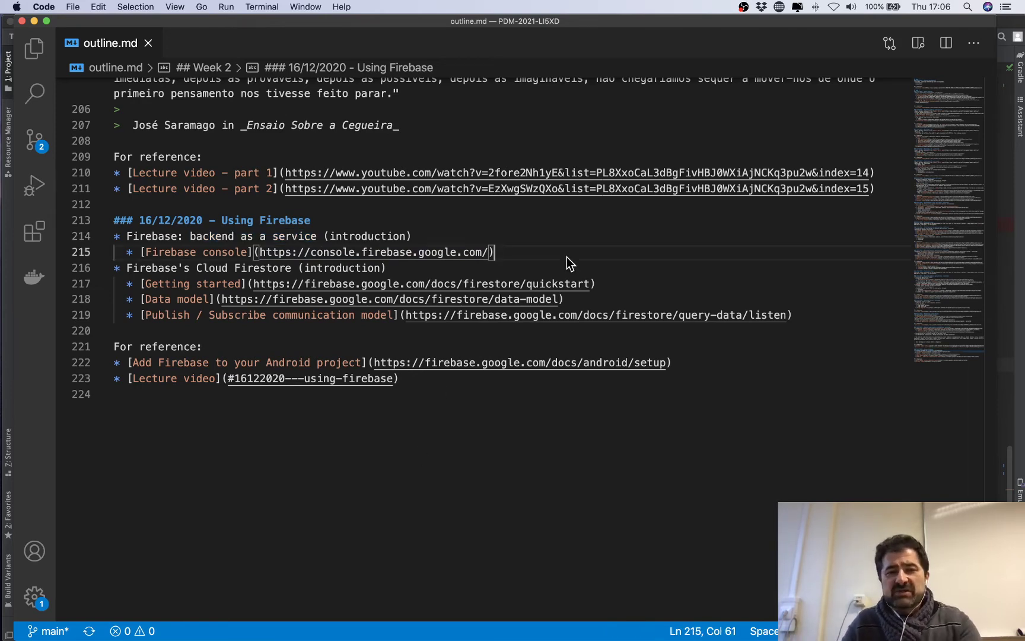
left_click(436, 259, "super")
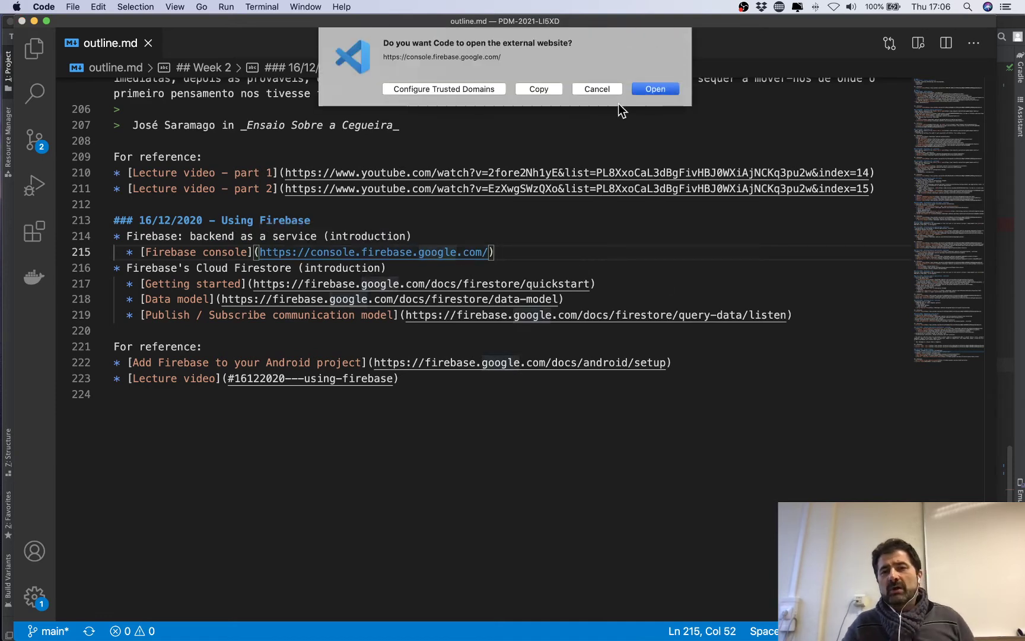
left_click(657, 89)
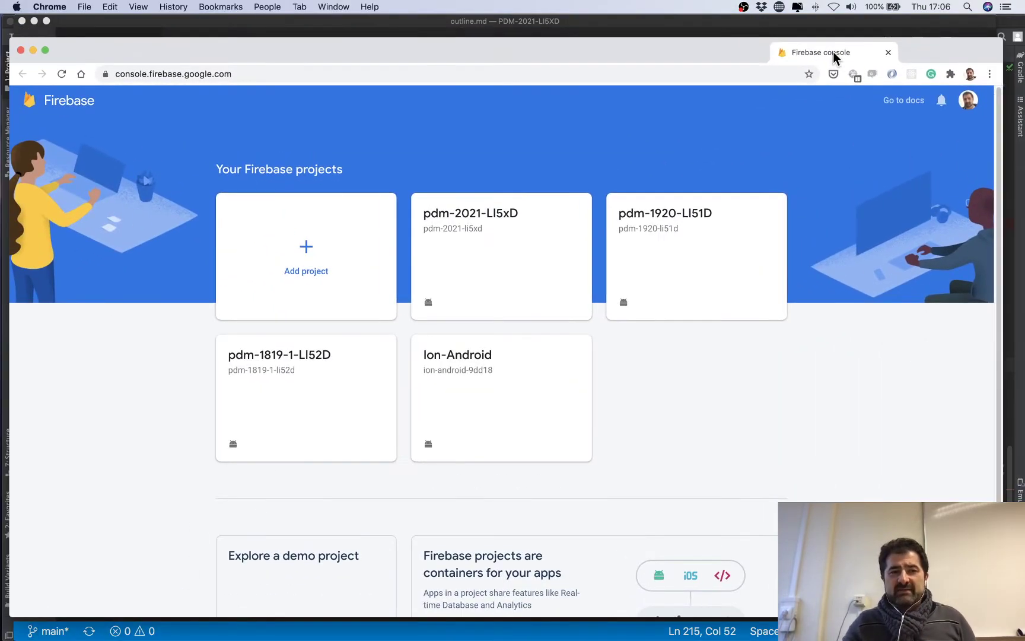
left_click(45, 50)
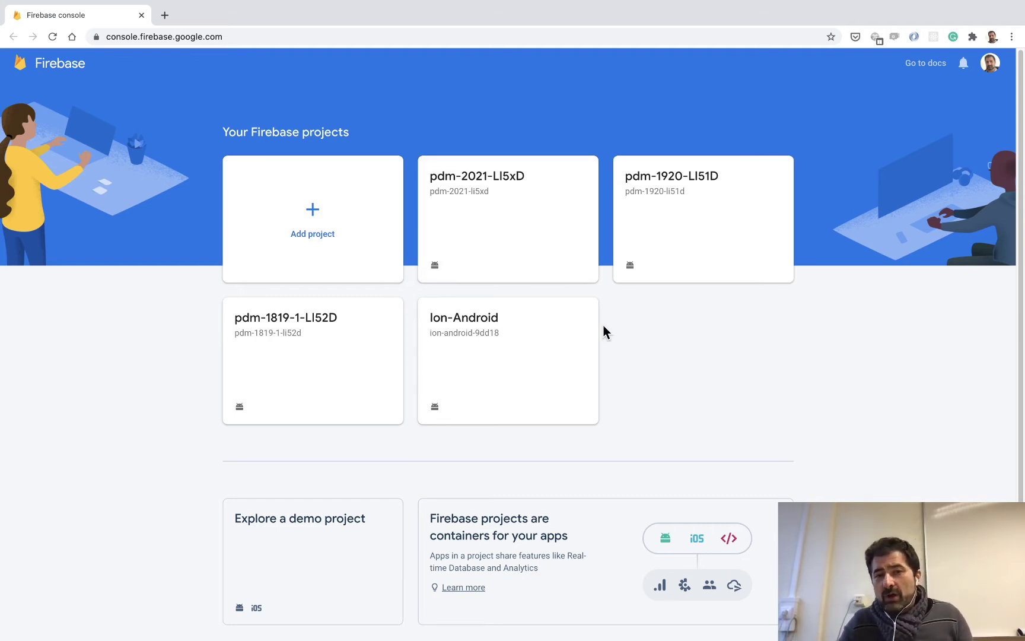
Open the pdm-2021-LI5xD project and look over its overview page and the registered TicTacToe app.
left_click(533, 181)
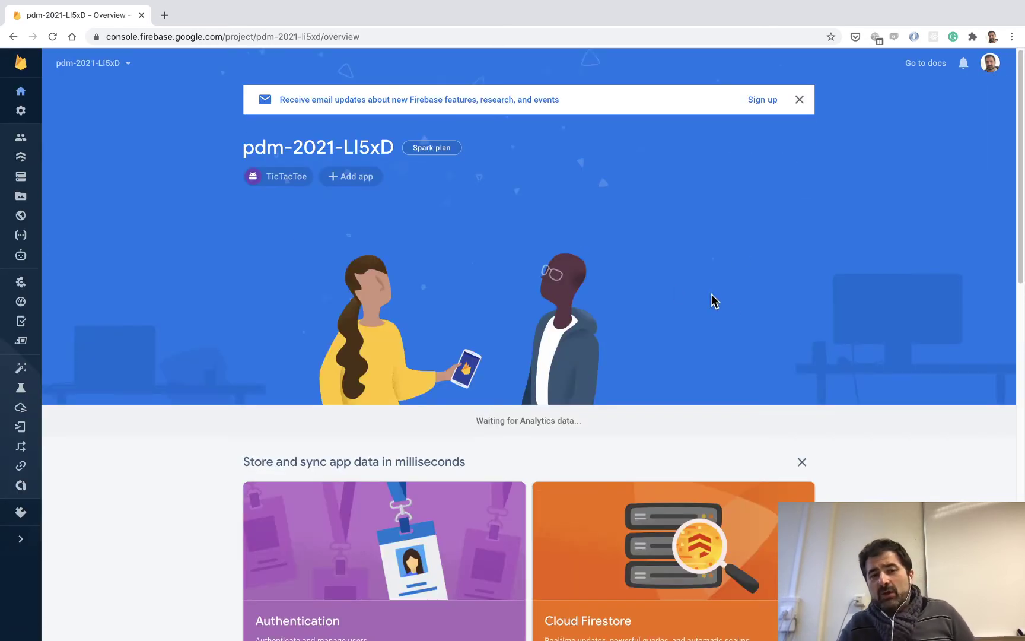
left_click(282, 187)
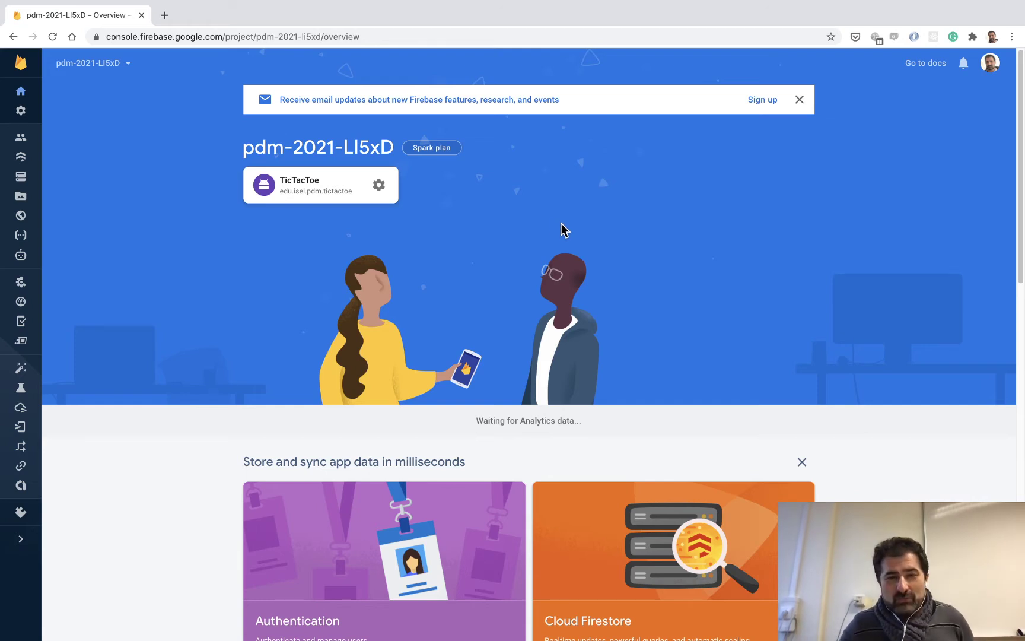
scroll(560, 229, "down", 5)
scroll(566, 229, "up", 5)
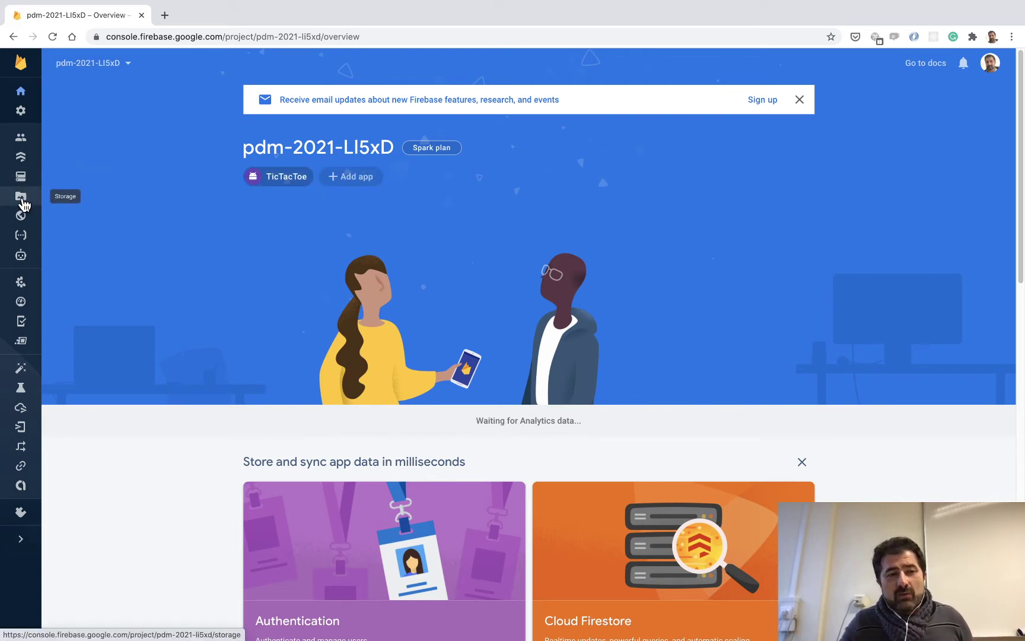
Examine the project's Realtime Database page, and open and reload its Cloud Firestore data page.
left_click(21, 158)
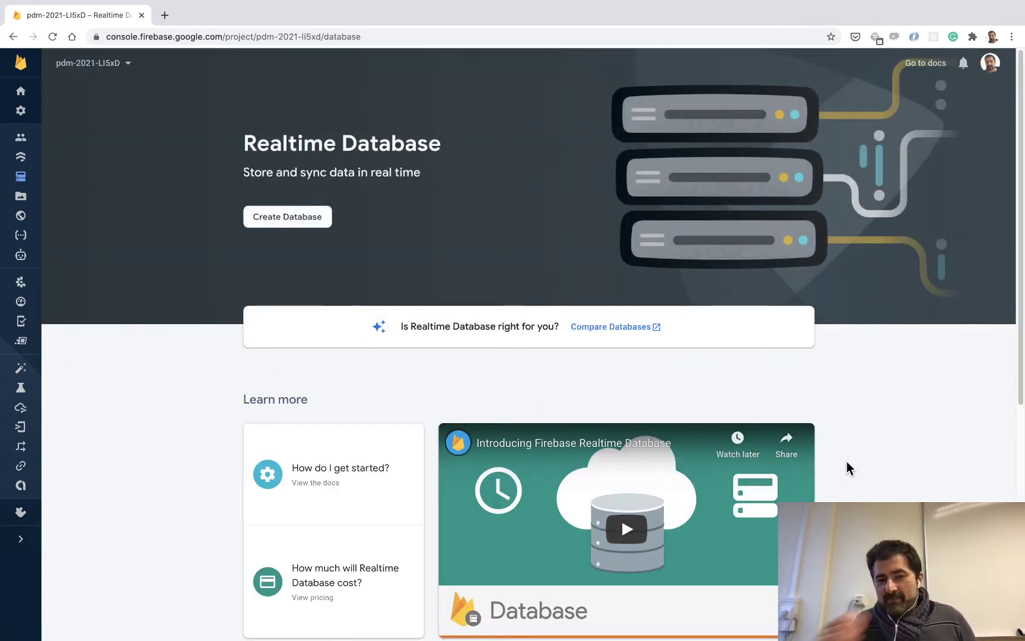
scroll(758, 431, "down", 4)
scroll(758, 431, "up", 4)
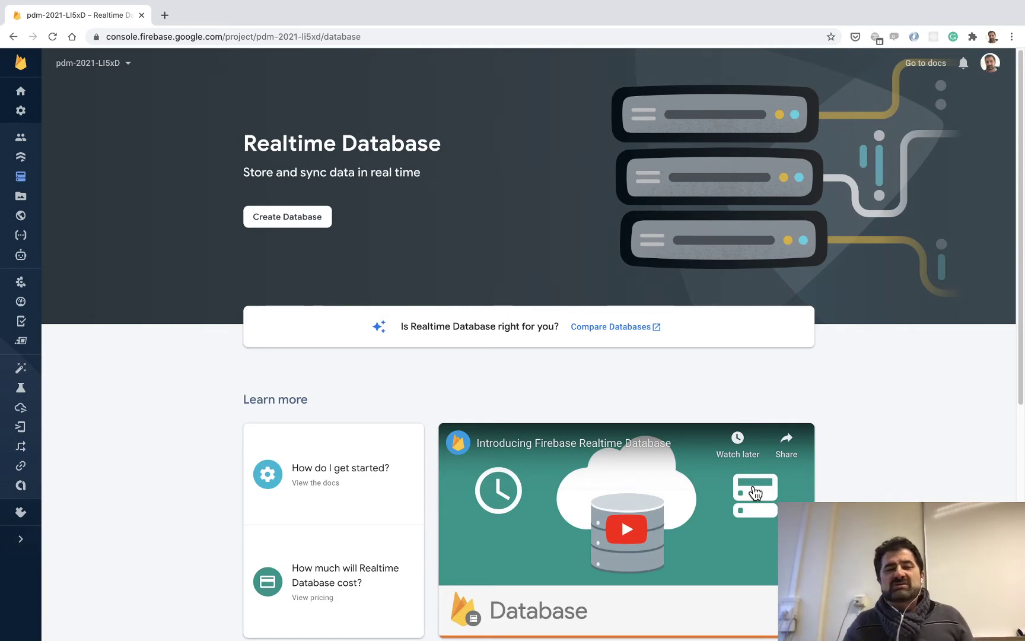
left_click(22, 161)
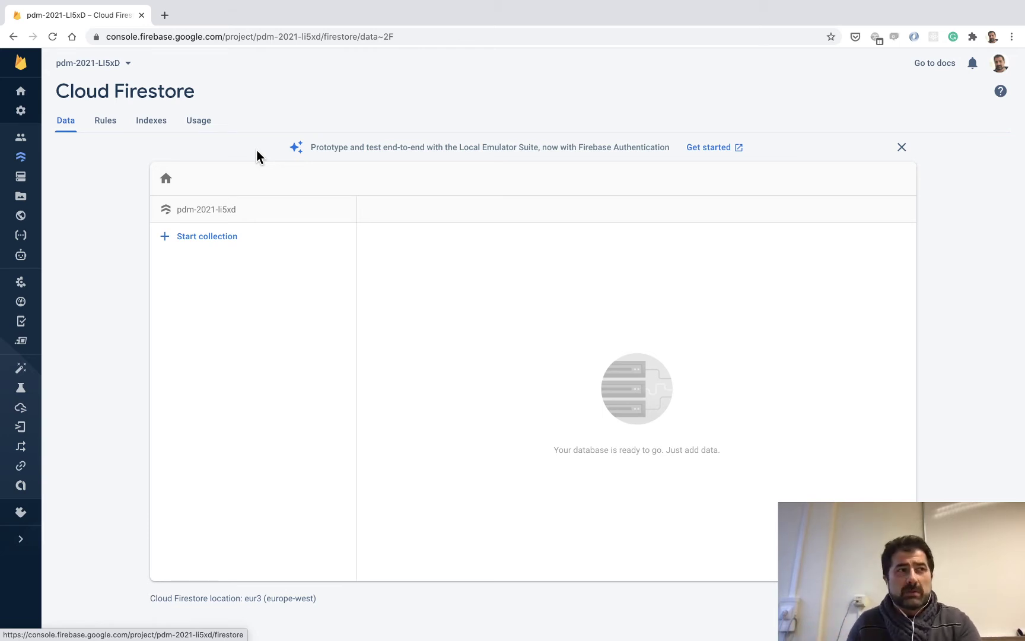
key("super+r")
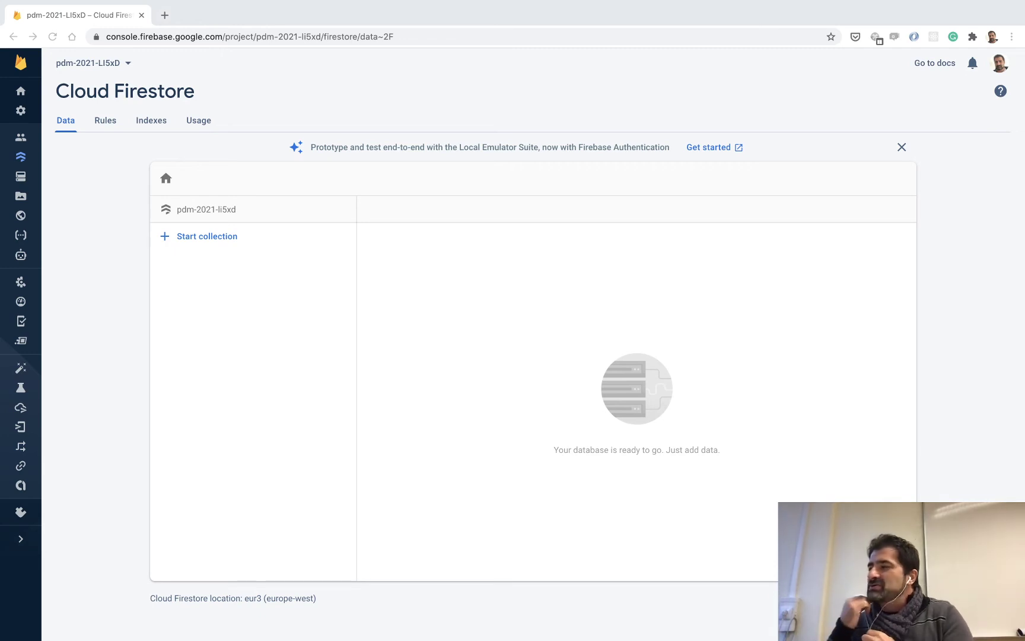
key("XF86AudioRaiseVolume")
key("XF86AudioRaiseVolume")
key("XF86AudioRaiseVolume")
key("XF86AudioRaiseVolume")
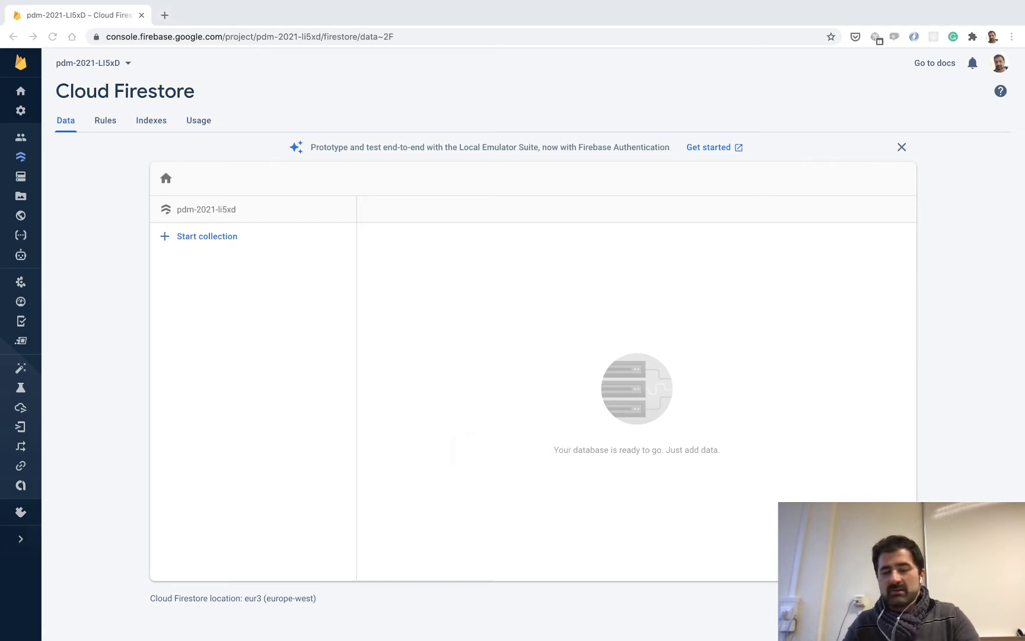
key("super+Tab")
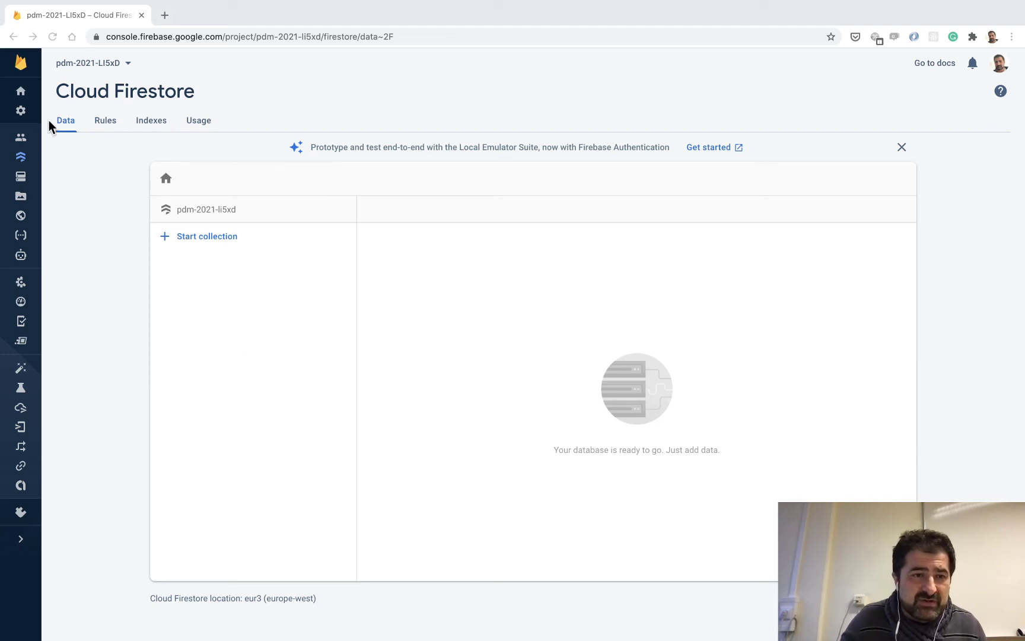
Return to the Firebase projects list by shortening the page address to console.firebase.google.com.
left_click(276, 37)
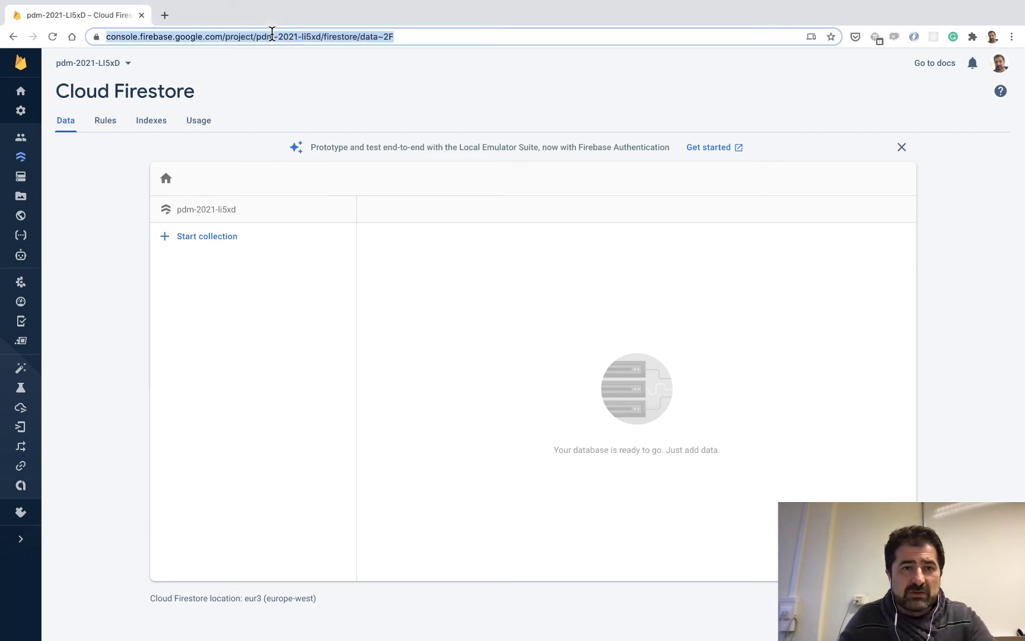
left_click(240, 37)
left_click_drag(255, 37, 650, 38)
key("BackSpace")
key("Return")
Switch to outline.md in VS Code and put the cursor at the end of the Firebase backend as a service item.
key("super+Tab")
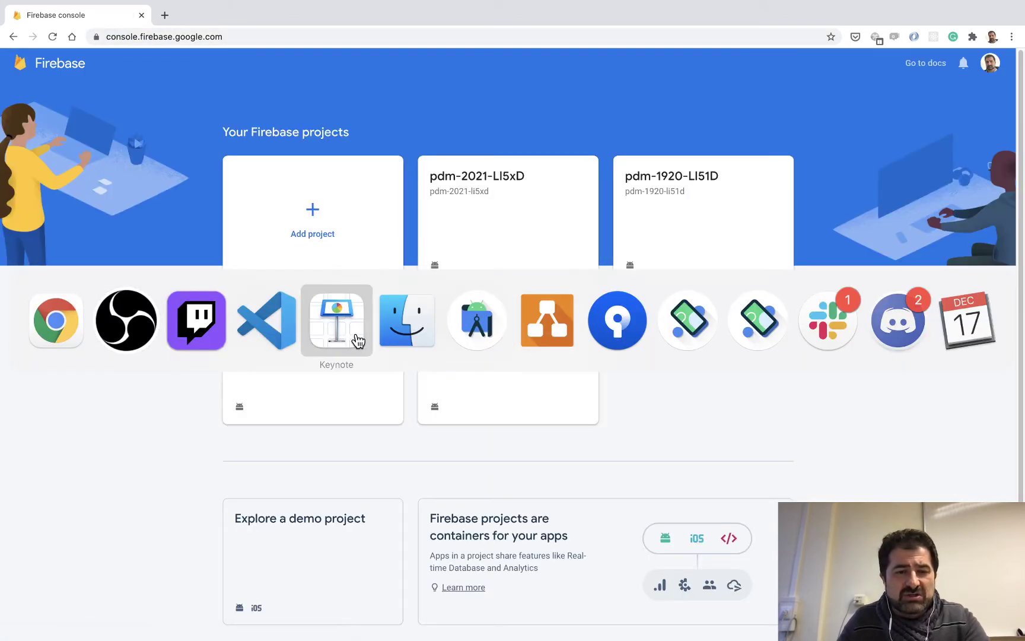
left_click(298, 334)
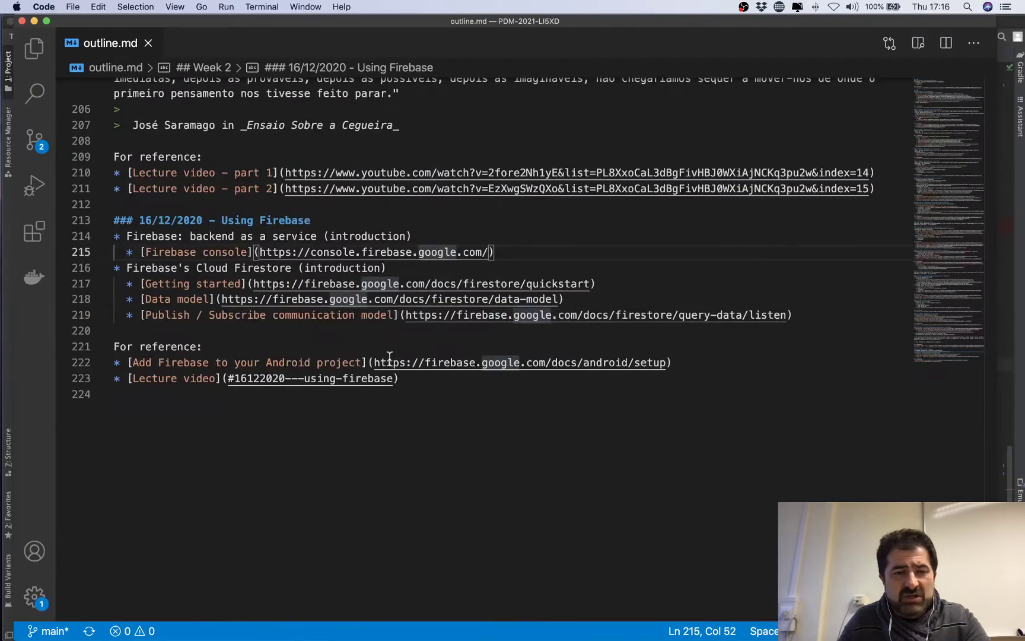
left_click(606, 239)
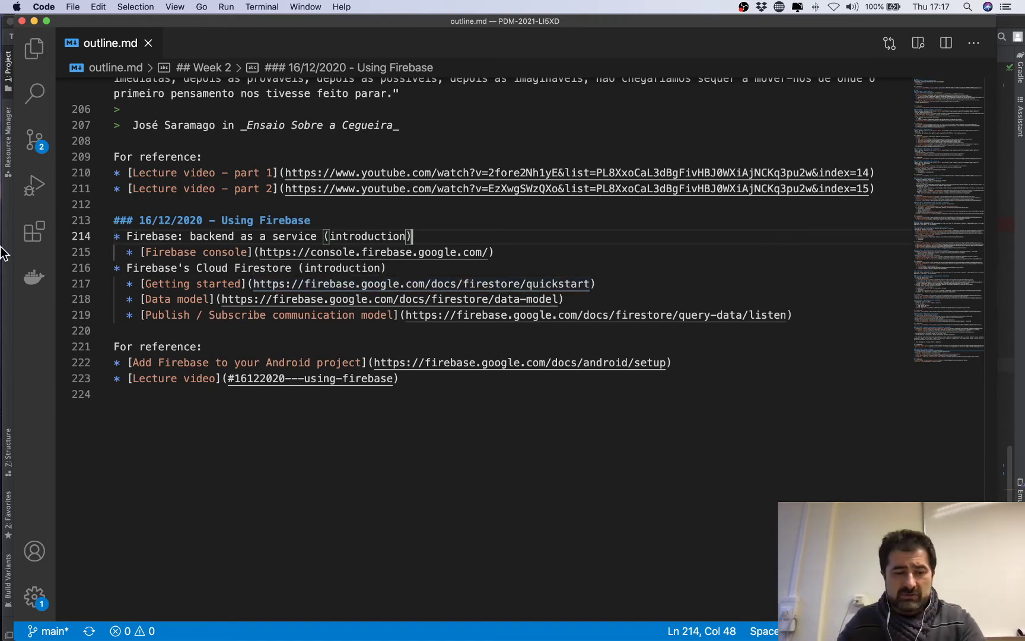
Switch to Android Studio, set the file tree to the Project view and select google-services.json in the app folder.
key("super+Tab")
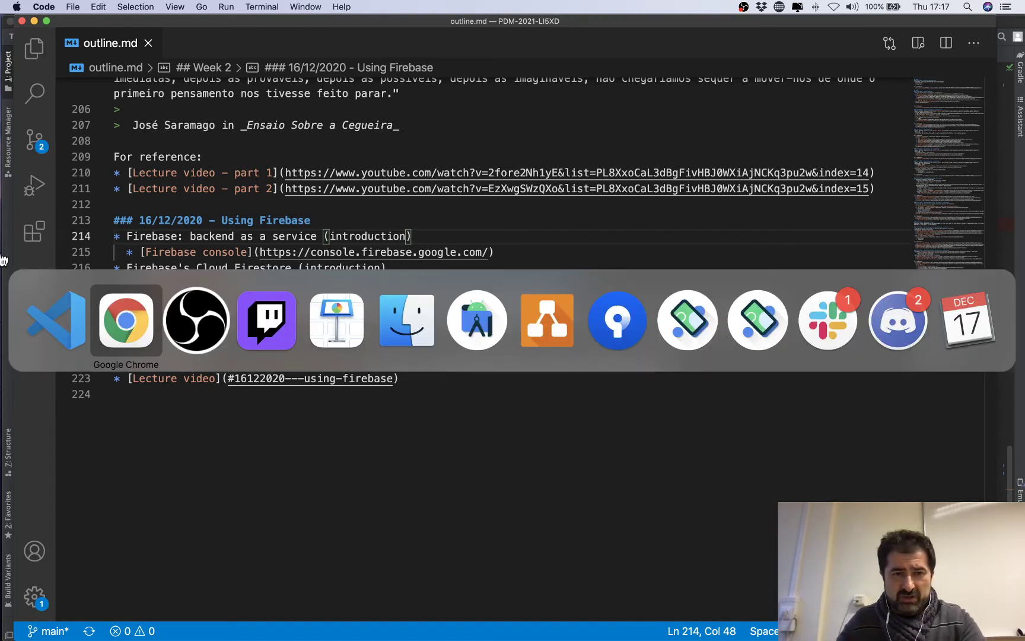
left_click(492, 333)
scroll(119, 451, "down", 5)
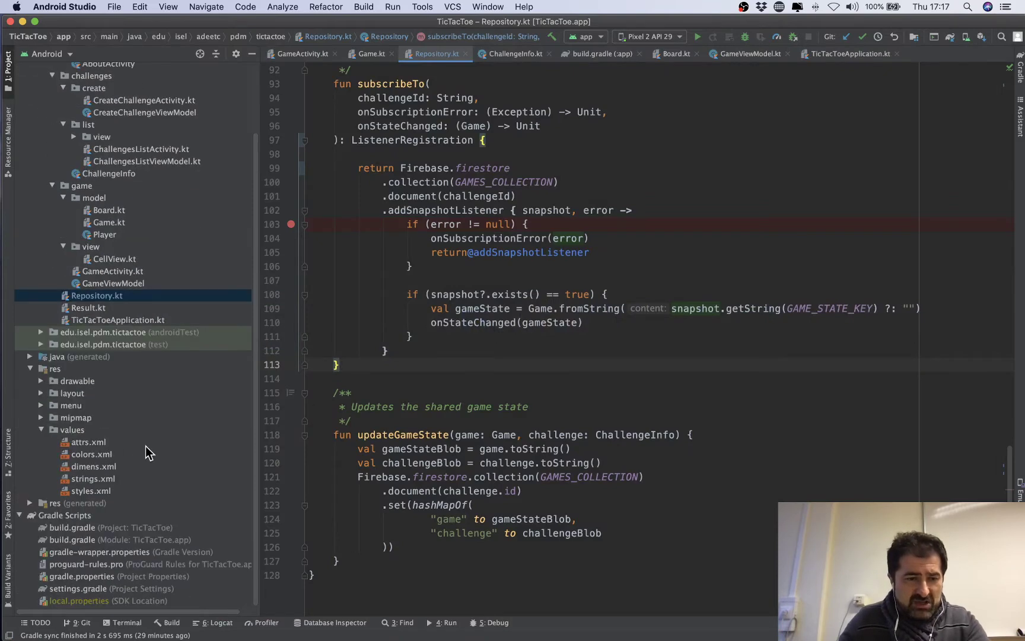
scroll(148, 137, "up", 5)
left_click(66, 58)
left_click(66, 56)
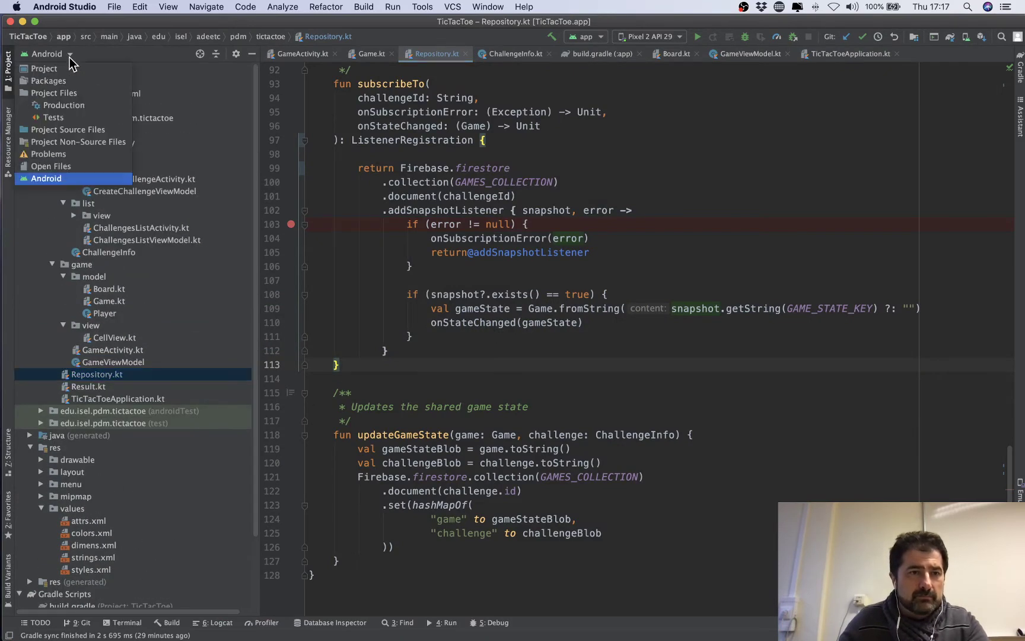
left_click(83, 95)
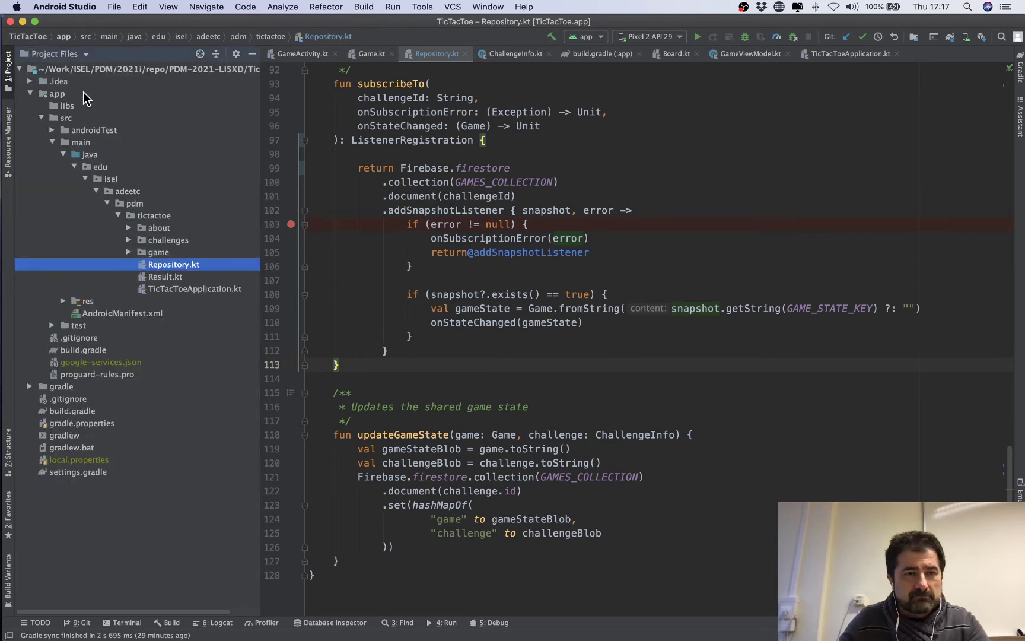
left_click(82, 55)
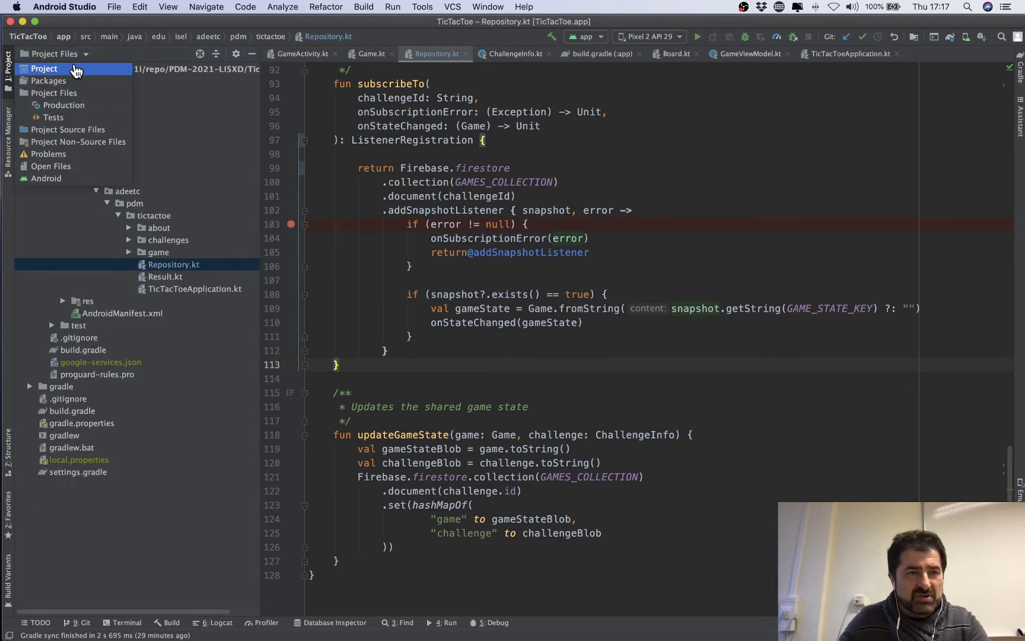
left_click(78, 70)
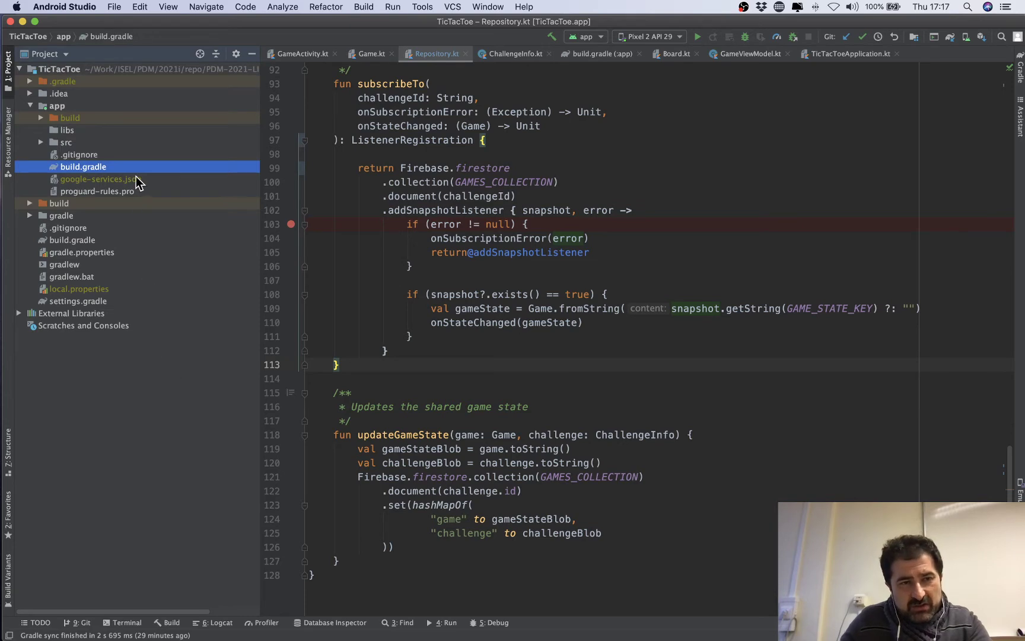
left_click(138, 180)
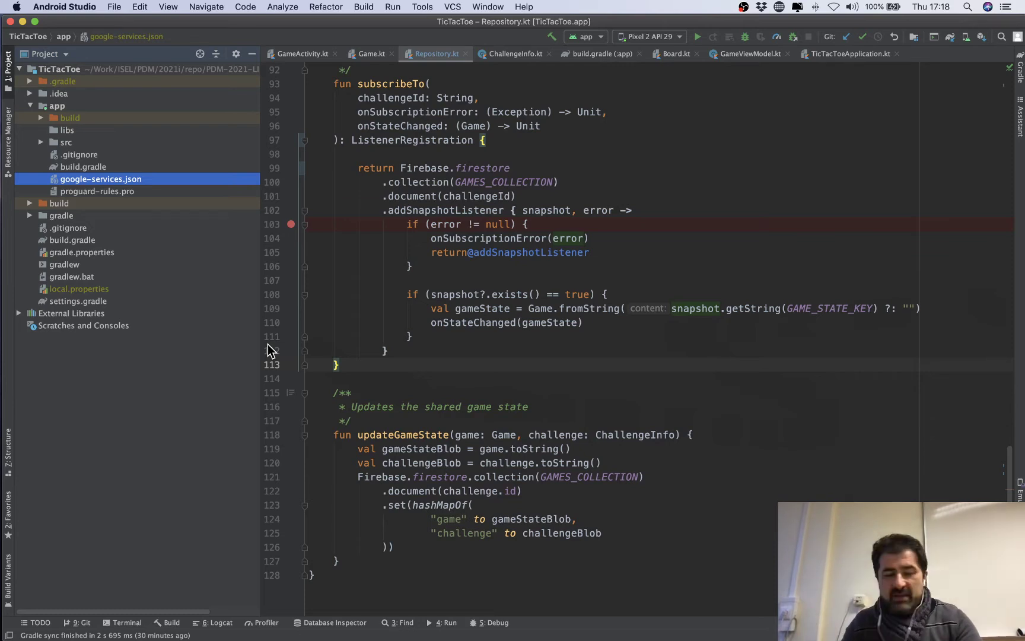
Switch to the whiteboard-PDM diagram in draw.io and place two upright rectangles side by side, well apart, in the middle of the page.
key("super+Tab")
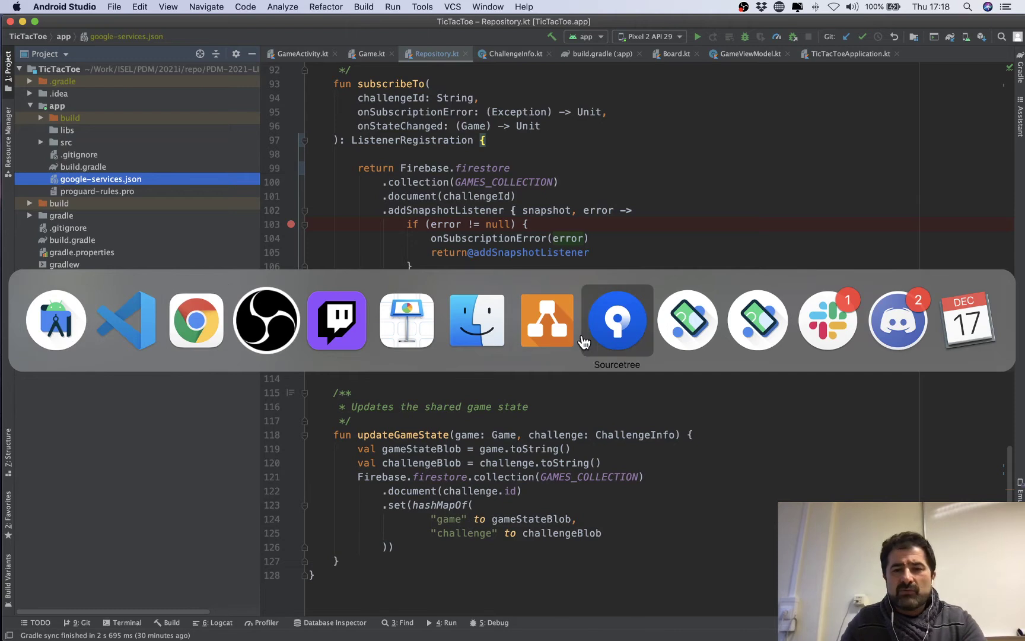
left_click(548, 334)
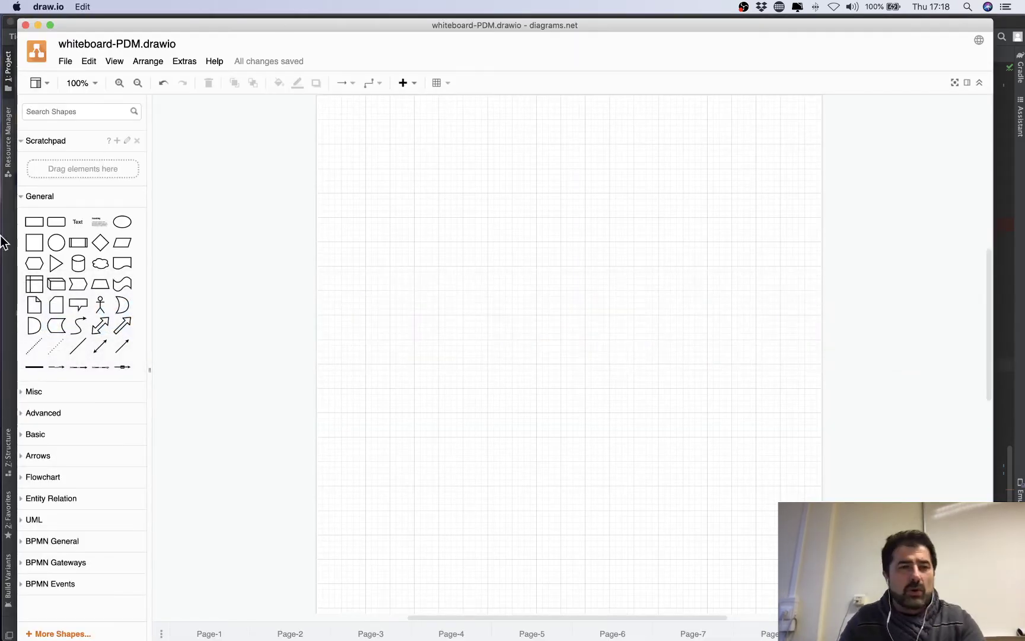
left_click_drag(33, 220, 466, 252)
left_click_drag(523, 278, 665, 273)
left_click_drag(389, 282, 399, 360)
left_click_drag(678, 273, 638, 351)
left_click(524, 429)
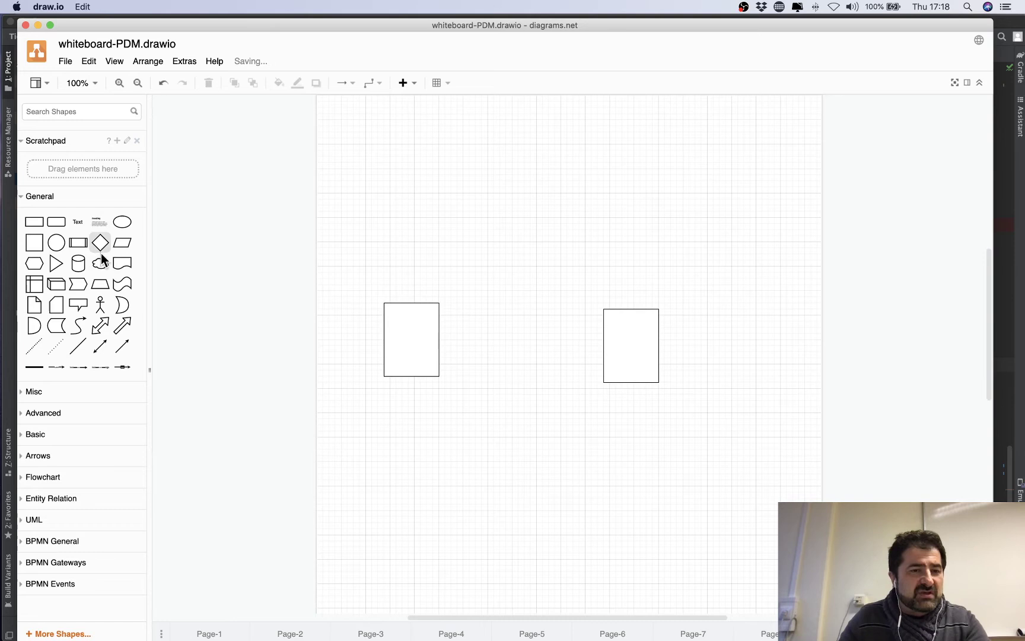
Add a wide cloud centred above the two rectangles and a cylinder overlapping the cloud's lower right edge.
left_click_drag(107, 272, 425, 171)
left_click_drag(583, 197, 611, 224)
left_click_drag(534, 206, 557, 191)
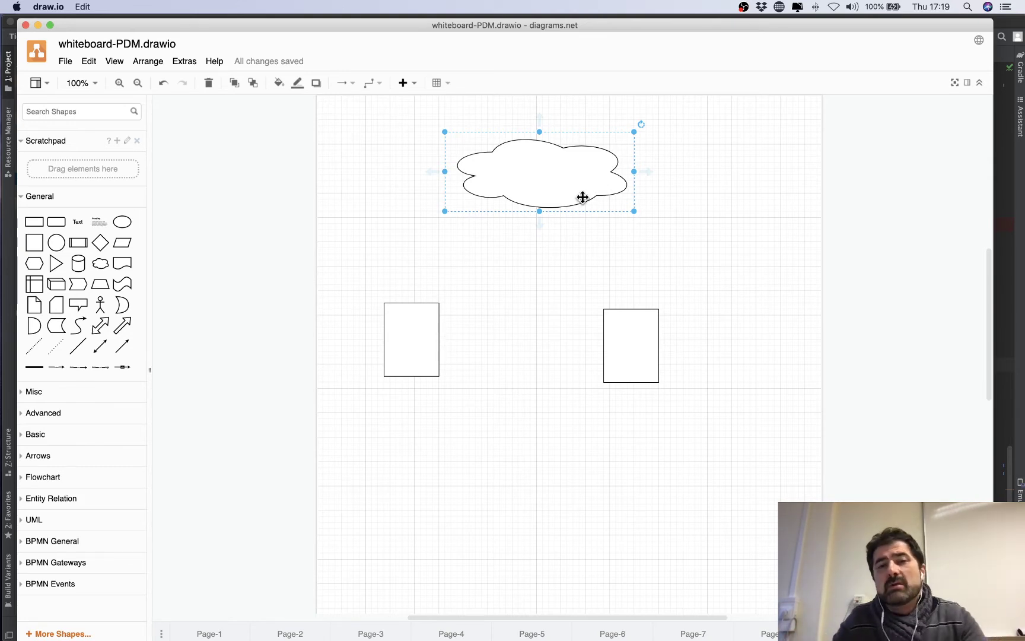
left_click_drag(81, 258, 604, 212)
left_click(684, 283)
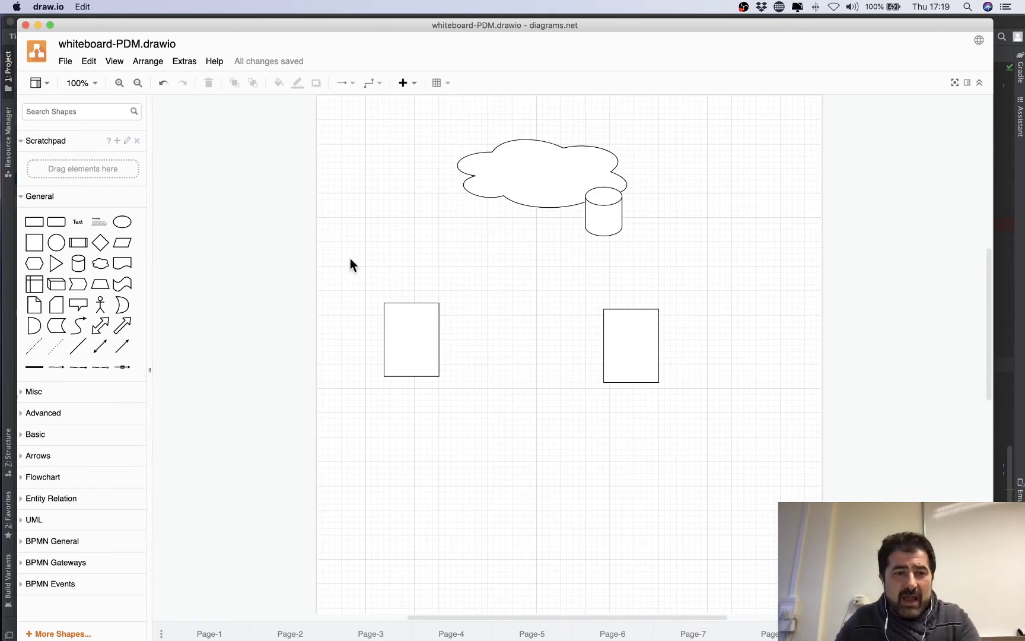
Draw a straight arrow from the top of the left rectangle to the left side of the cylinder.
left_click_drag(122, 346, 368, 286)
left_click_drag(456, 273, 580, 216)
left_click(720, 249)
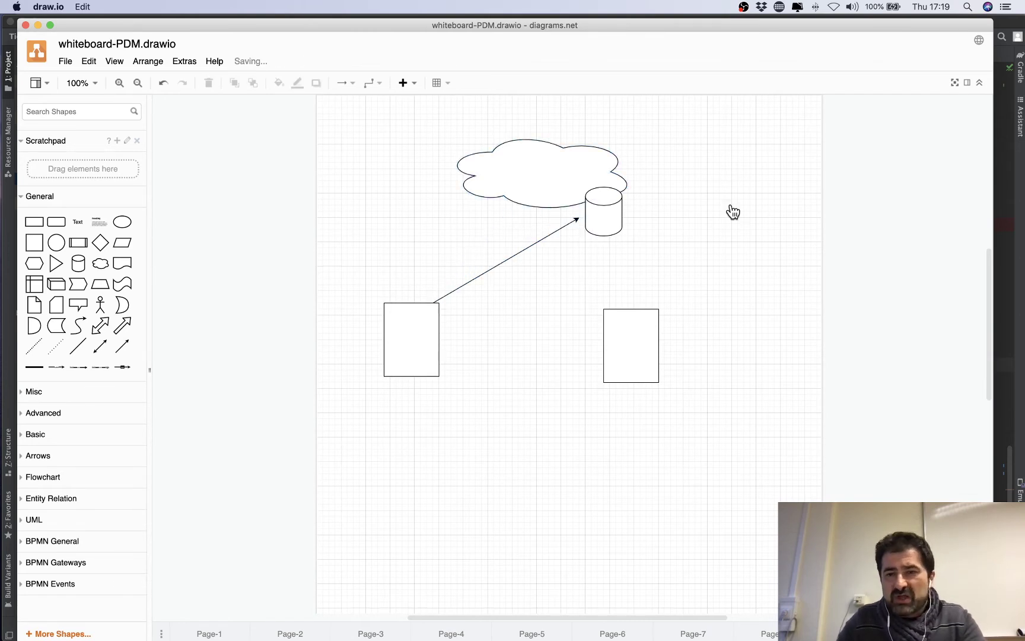
Add the text label "/challenges" to the right of the cylinder.
double_click(733, 212)
left_click(727, 203)
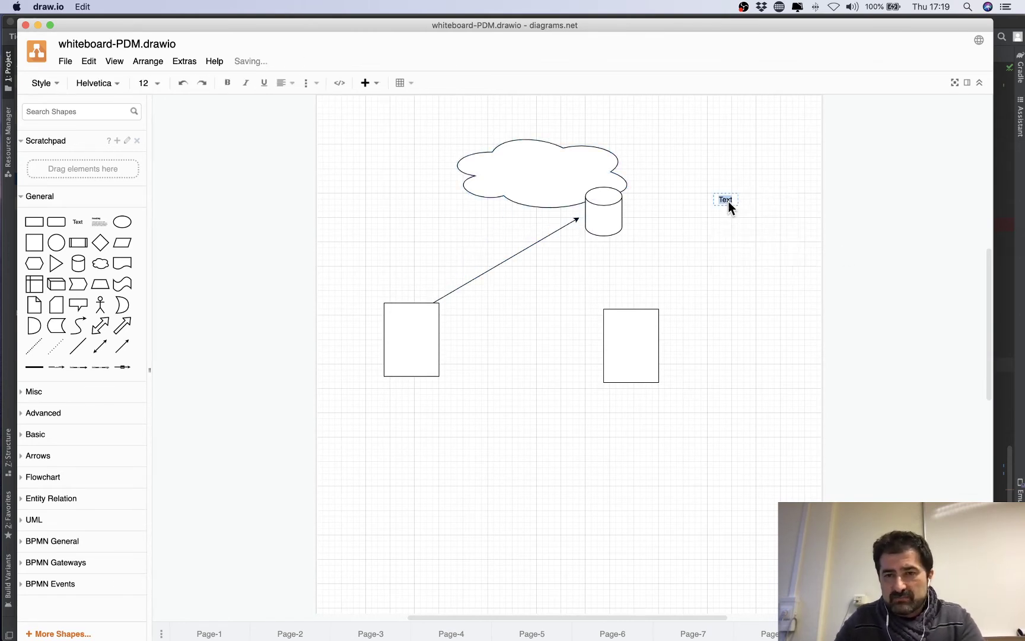
type("challenges")
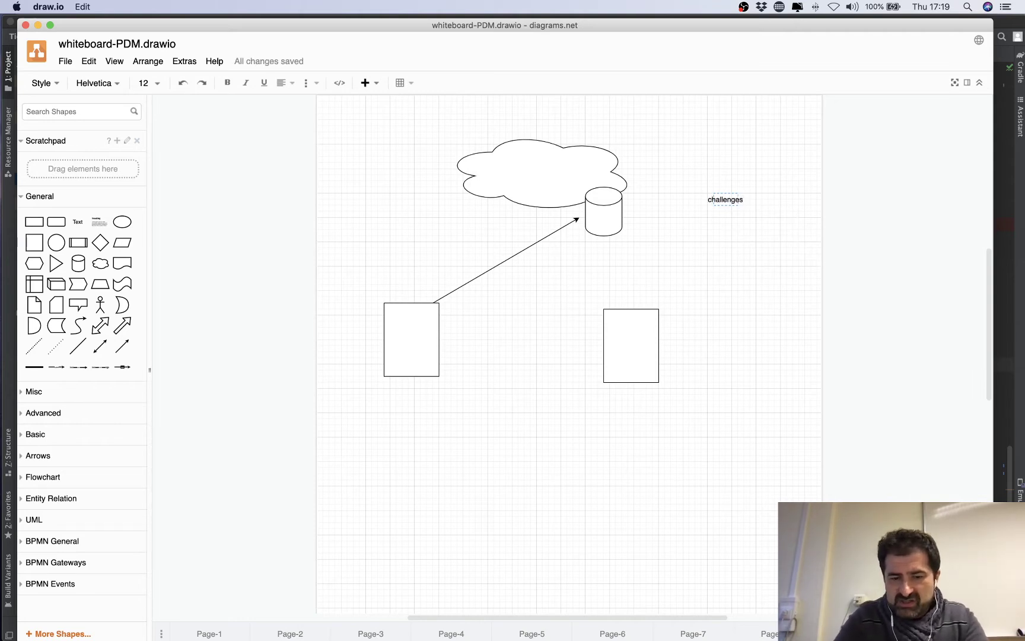
left_click(770, 224)
Shorten the cylinder by raising its lower edge, flatten its top ellipse slightly, and shift the cloud a little right and down.
scroll(770, 224, "up", 5)
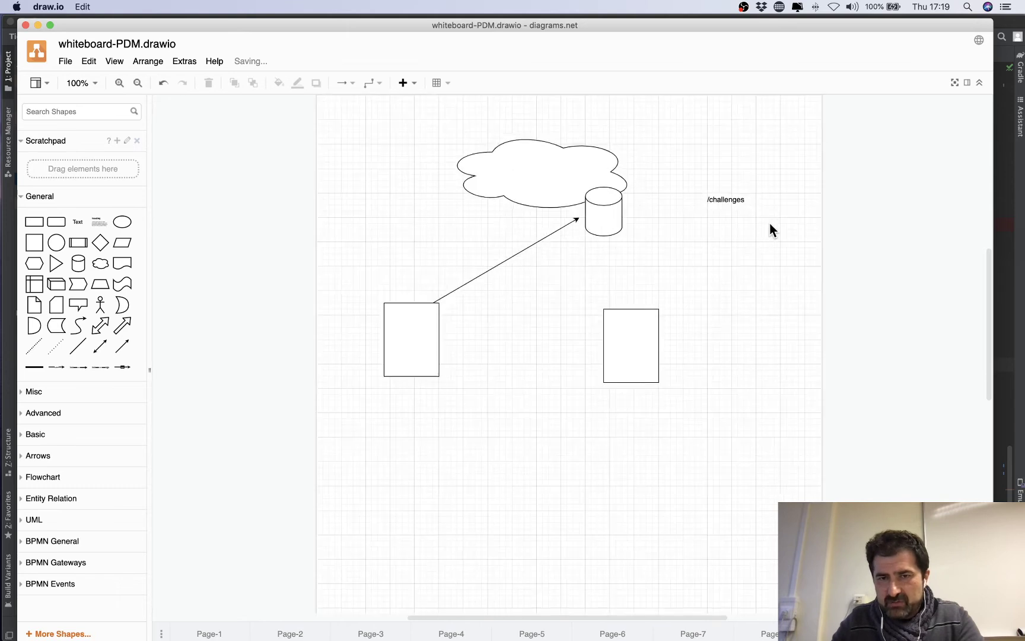
left_click(531, 209)
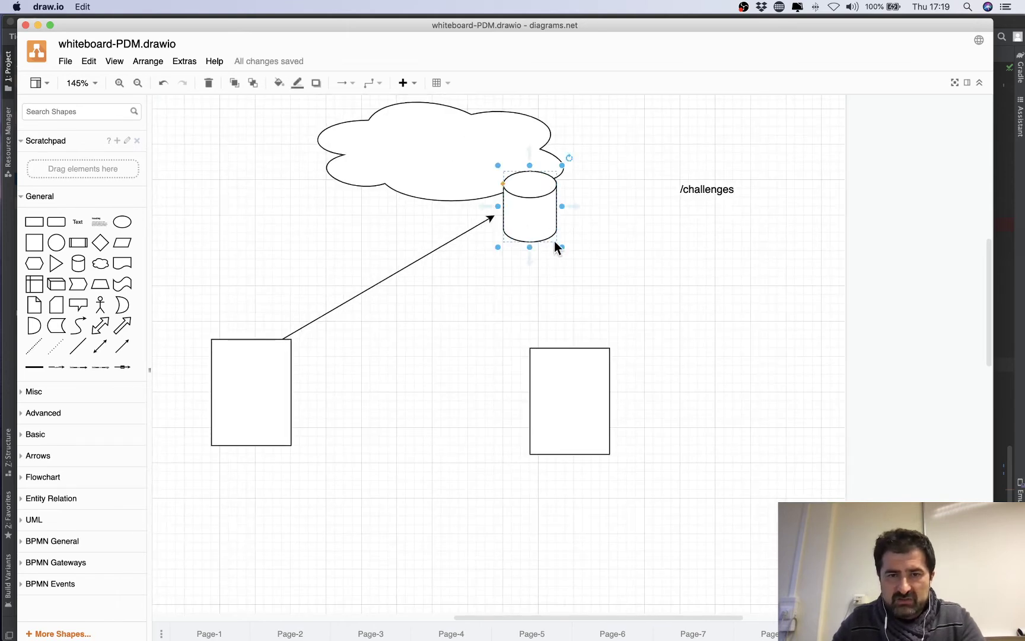
mouse_move(558, 243)
left_mouse_down()
mouse_move(528, 213)
mouse_move(556, 249)
mouse_move(557, 232)
left_mouse_up()
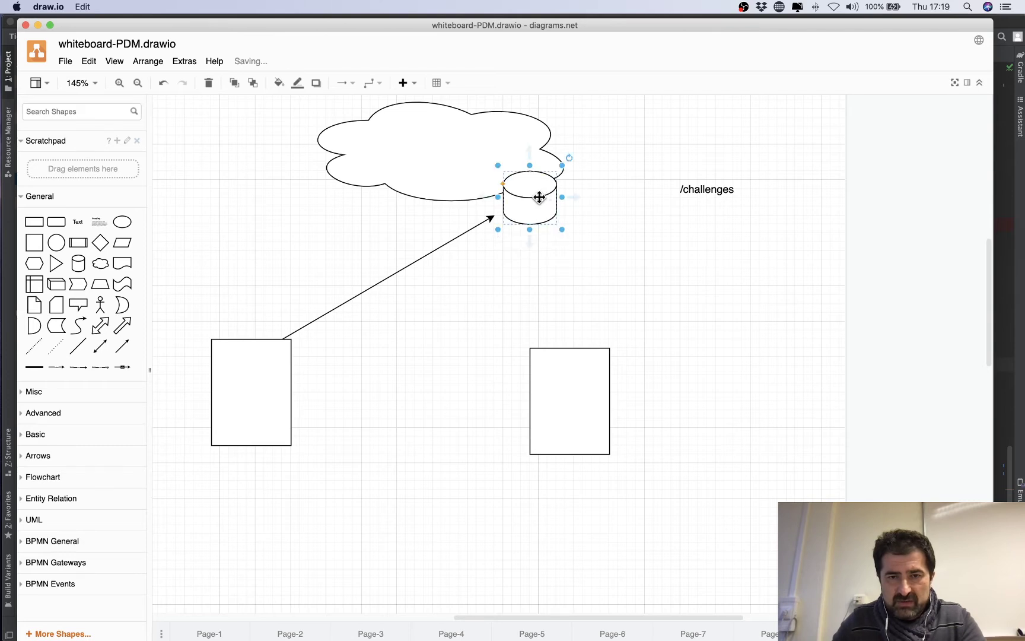
left_click_drag(504, 183, 505, 187)
left_click_drag(451, 157, 469, 165)
Move the left rectangle inward, level with the right one, and reattach the arrow's start to its top edge.
left_click(487, 293)
left_click_drag(278, 356, 309, 349)
left_click(316, 320)
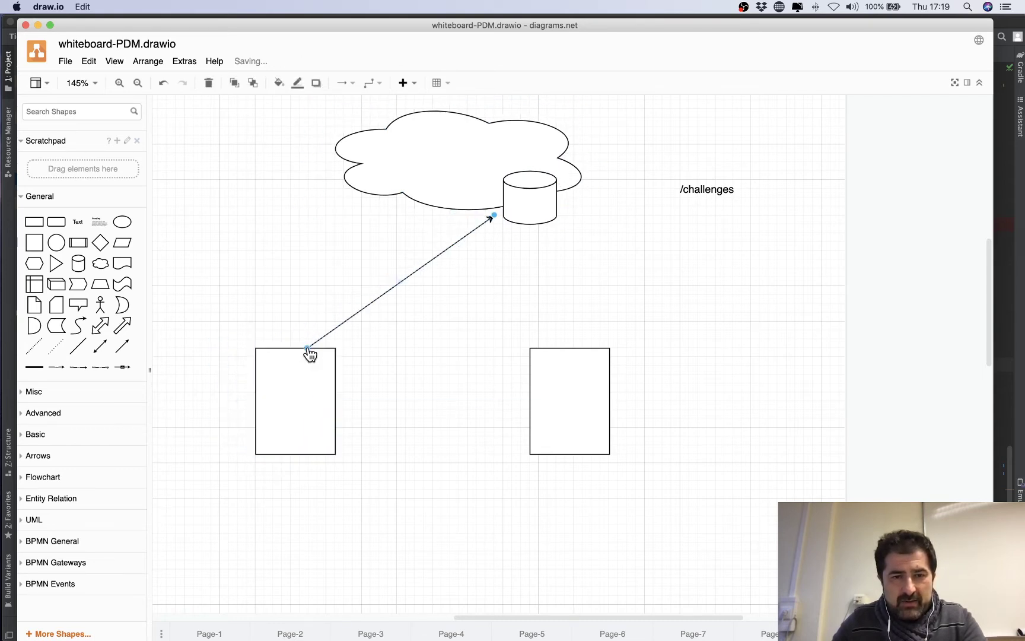
left_click(469, 336)
Add the text label "add challenge" just below the arrow between the left rectangle and the cylinder.
double_click(403, 315)
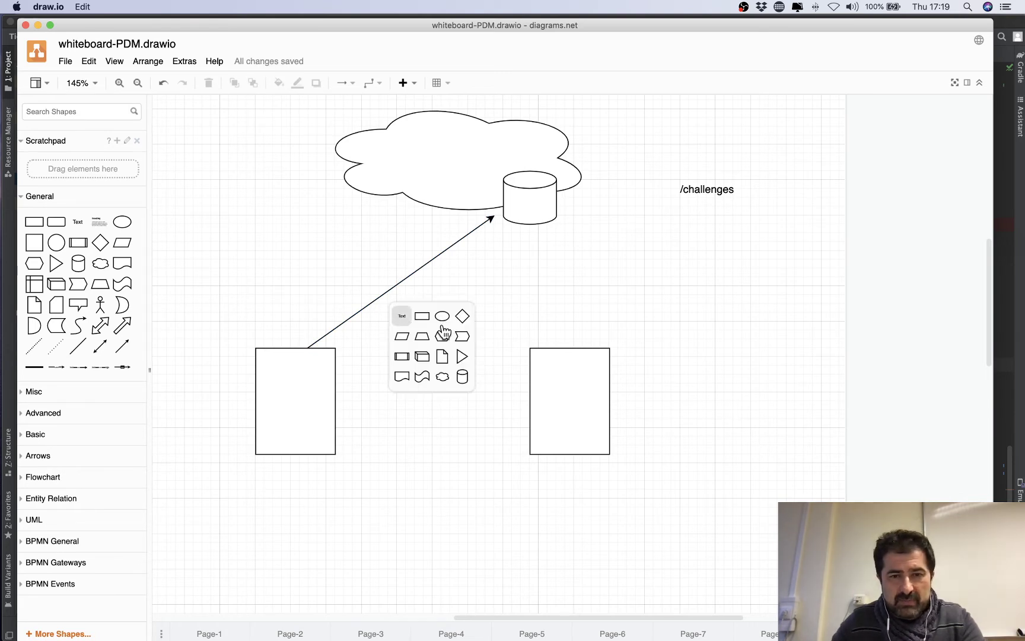
left_click(406, 316)
type("add")
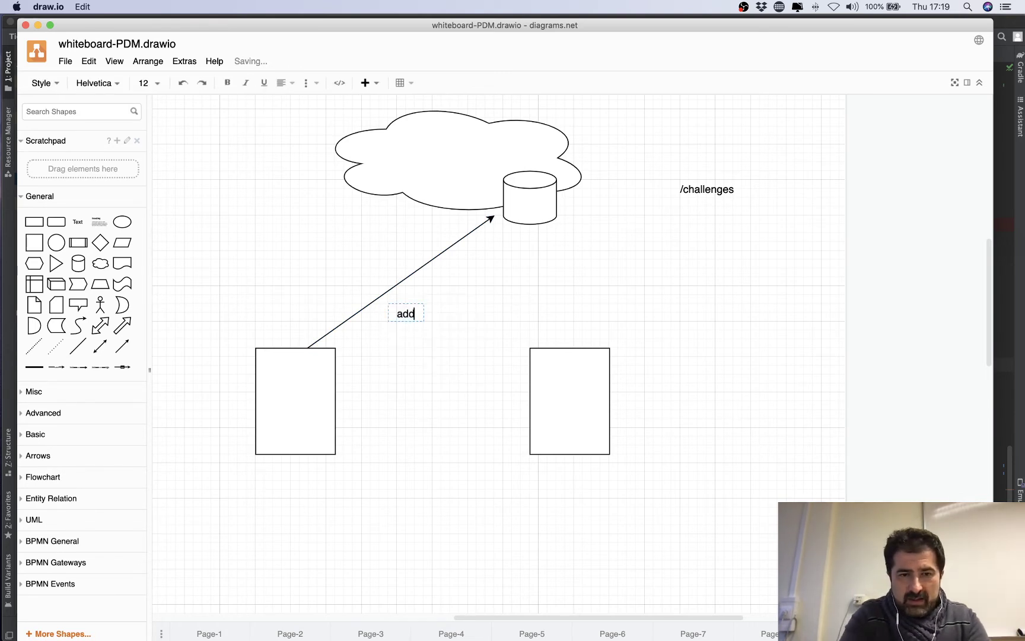
type(" challenge")
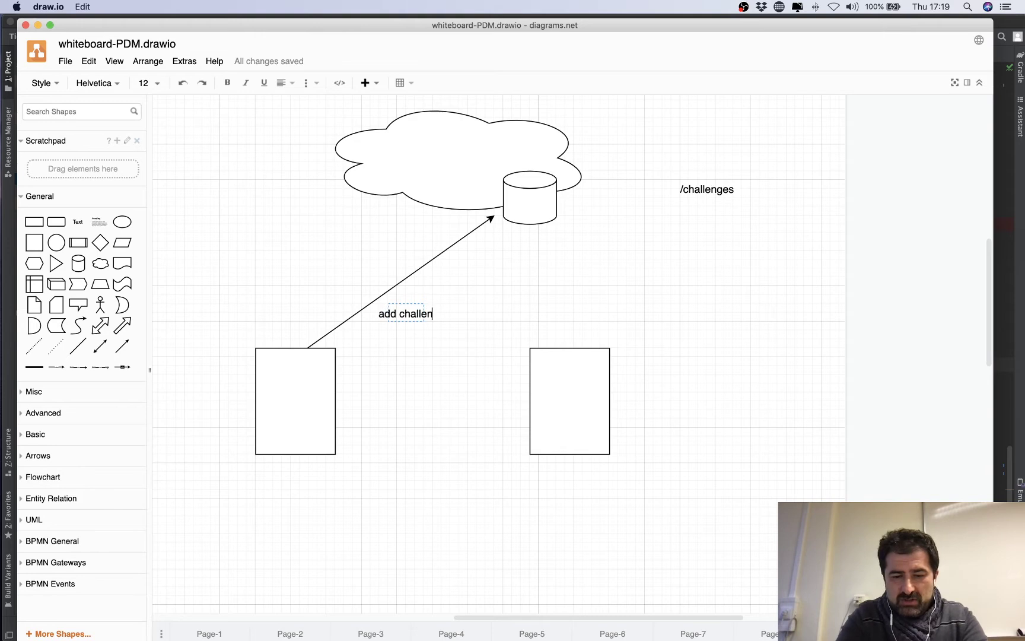
left_click(640, 298)
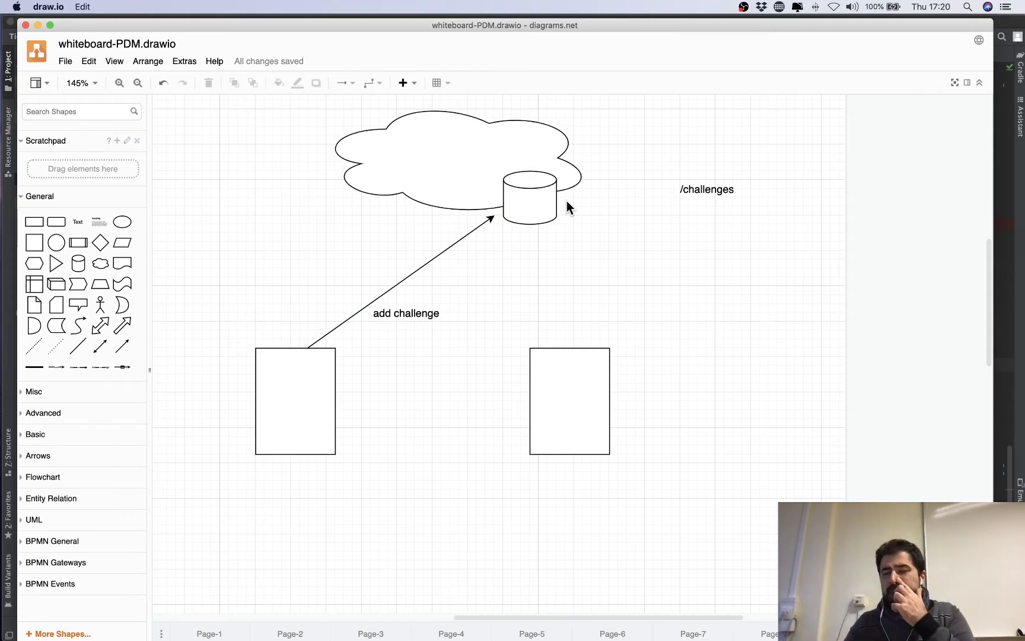
Duplicate the arrow, run the copy from the cylinder's bottom to the right rectangle's top edge, and nudge that rectangle right and down.
left_click(423, 262)
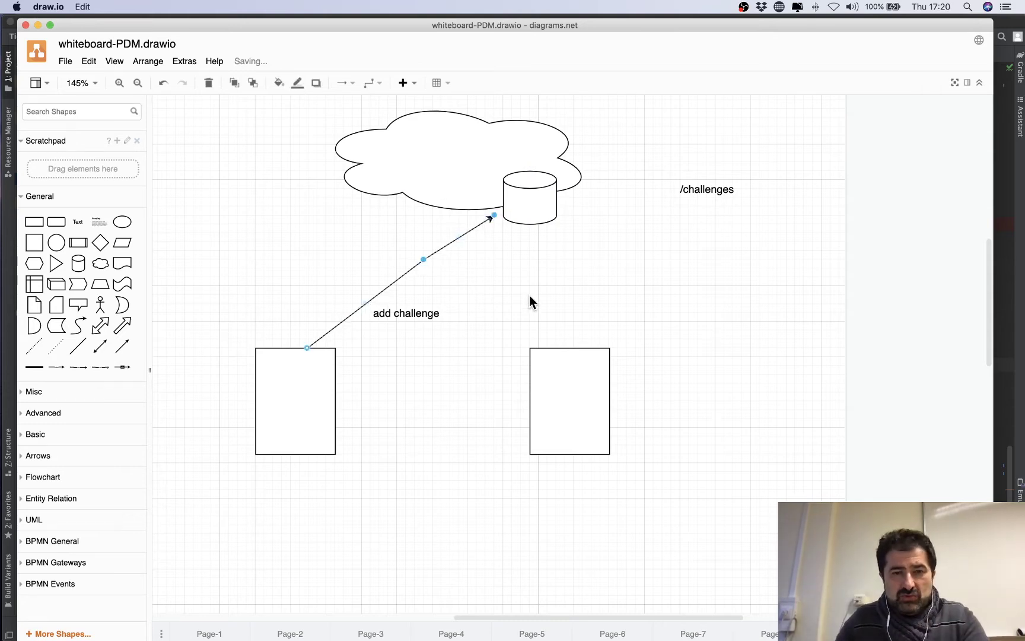
key("super+z")
key("super+d")
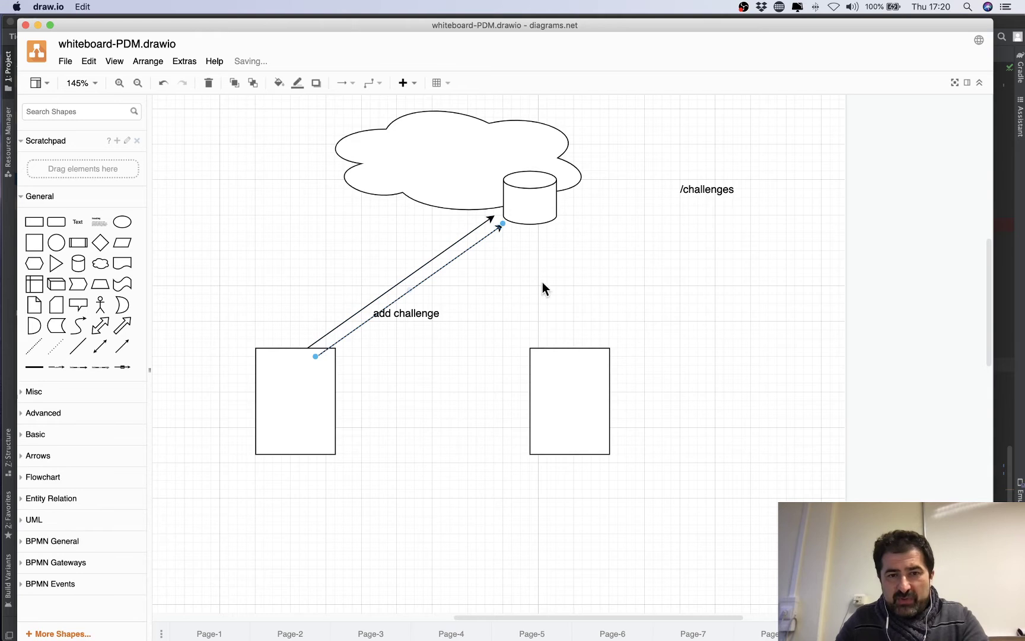
left_click_drag(503, 225, 569, 348)
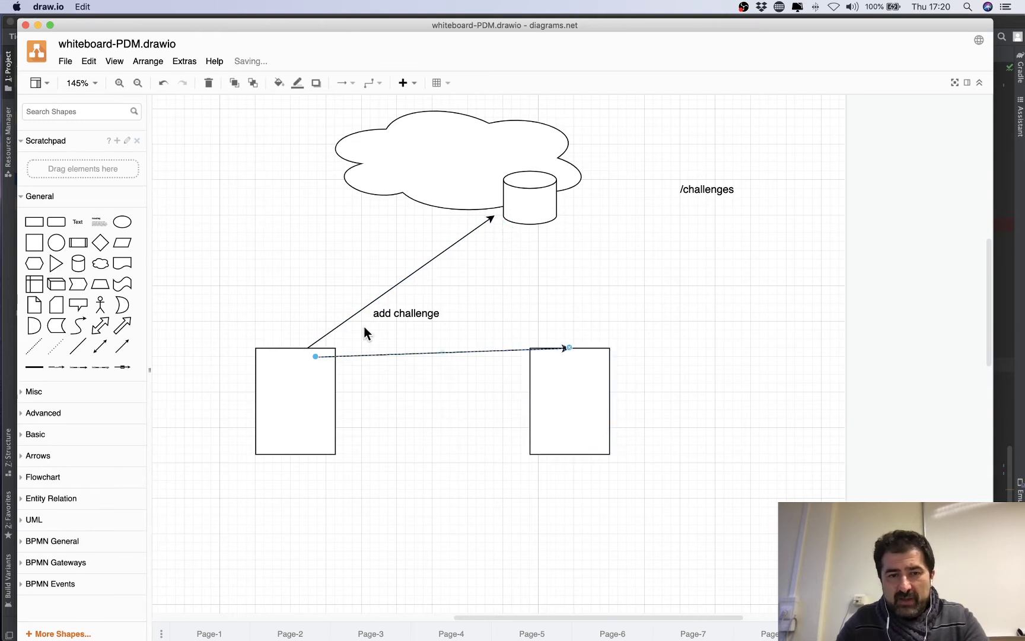
left_click_drag(320, 359, 530, 224)
left_click_drag(580, 396, 591, 400)
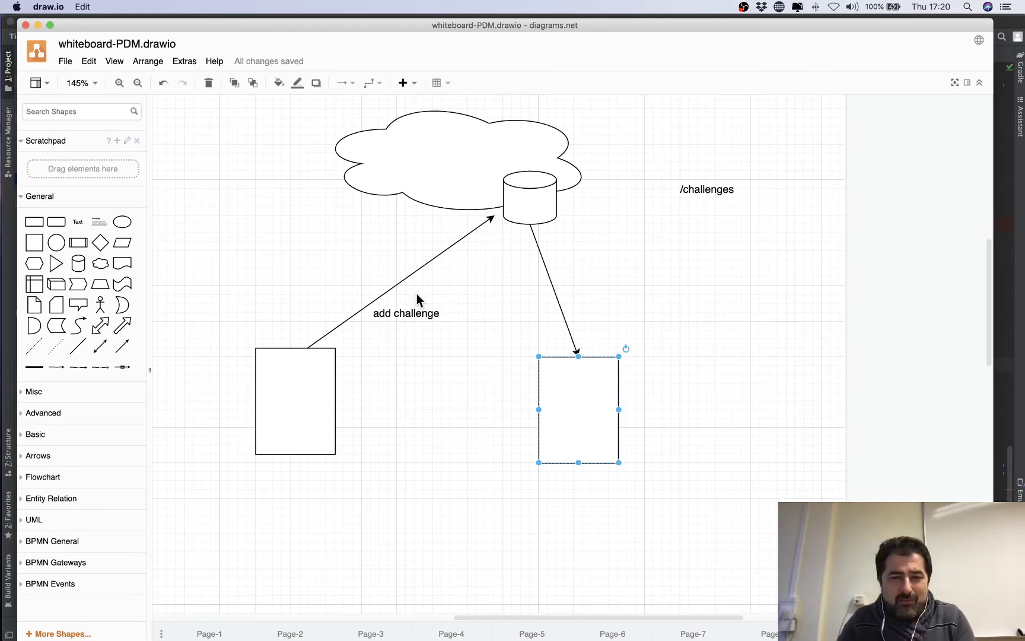
left_click(304, 387)
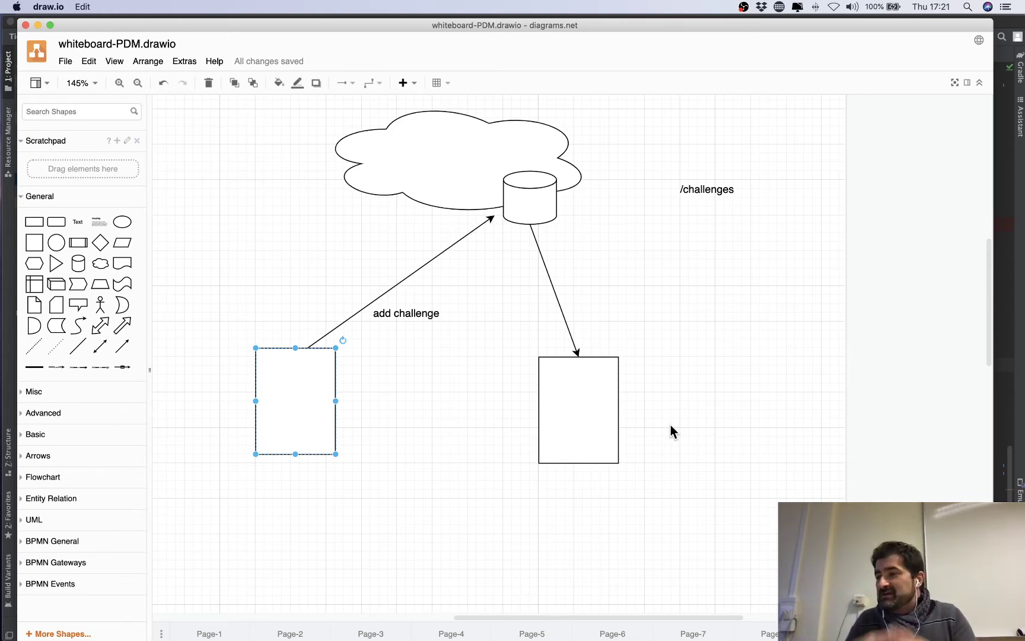
Switch to Android Studio and run the app on both the Pixel 2 API 29 and Nexus S API 29 emulators.
key("super+Tab")
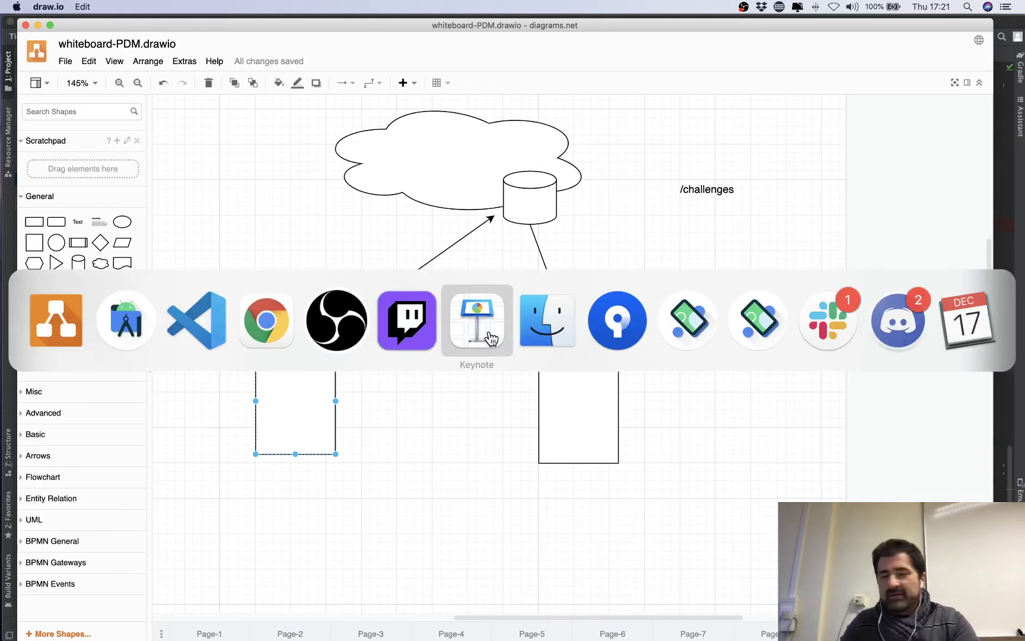
left_click(136, 338)
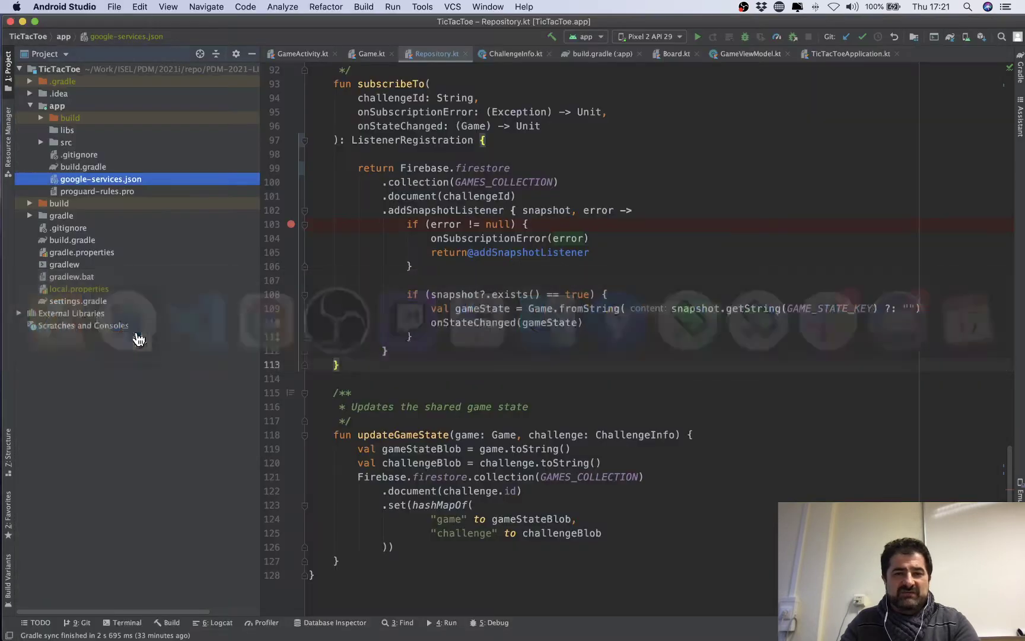
left_click(680, 38)
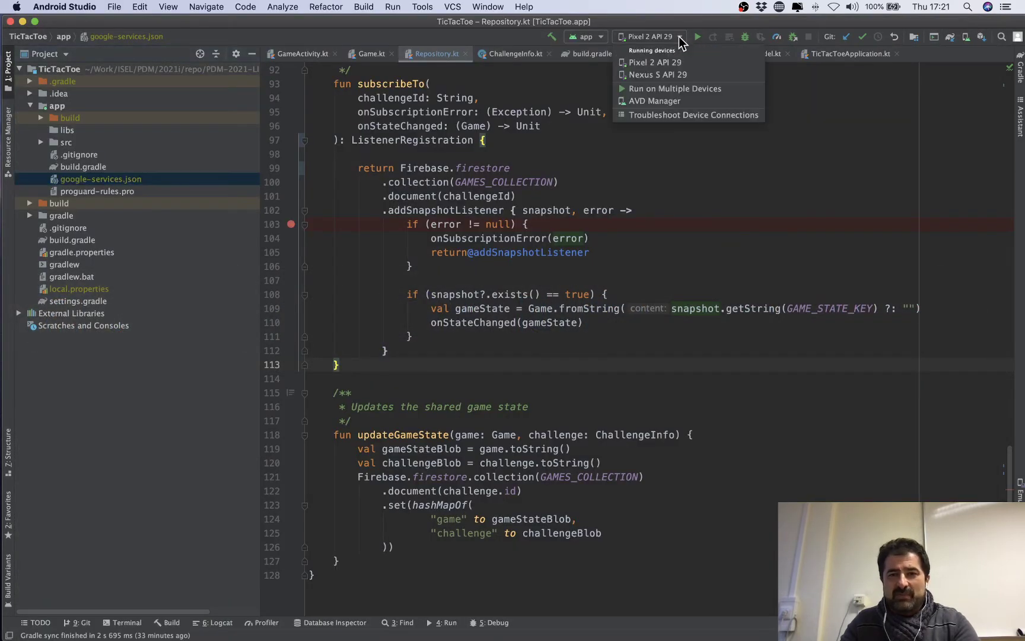
left_click(727, 98)
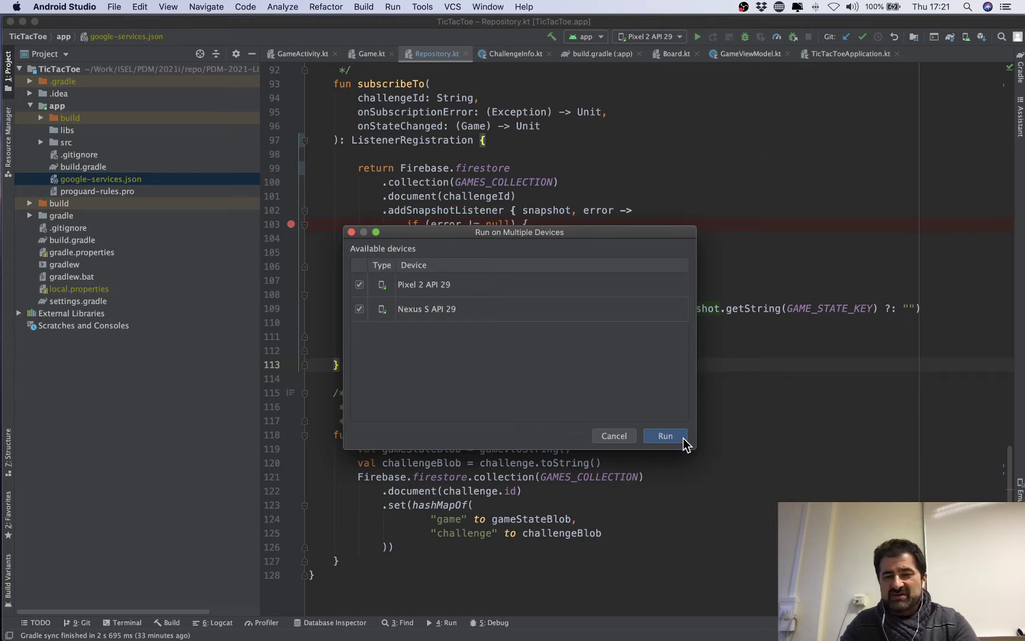
left_click(666, 436)
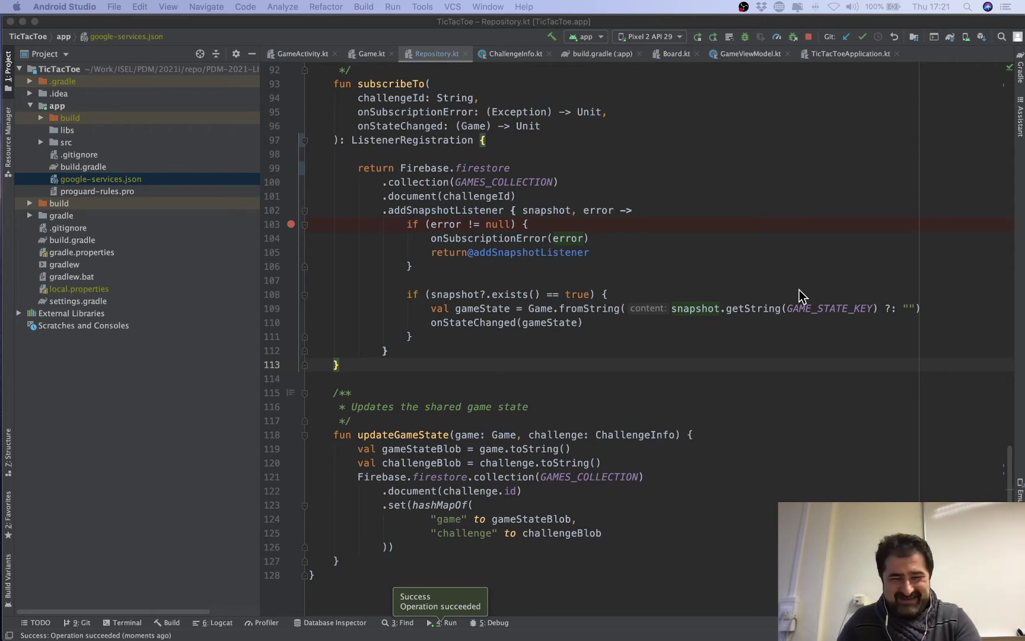
Bring both emulator windows to the front, the Pixel 2 and the Nexus S, with the TicTacToe app running.
key("super+Tab")
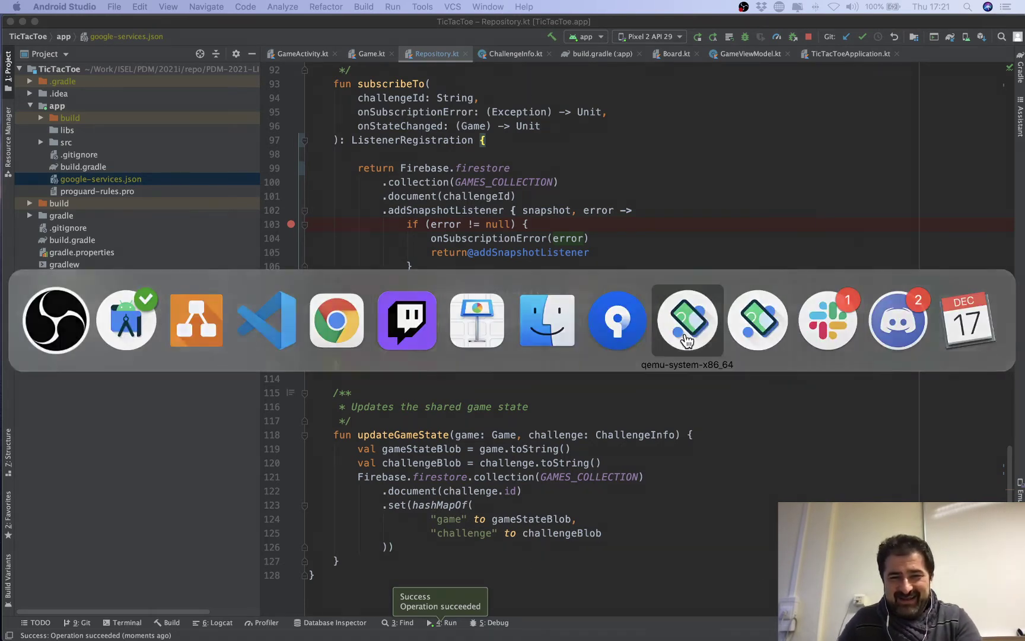
left_click(690, 339)
key("super+Tab")
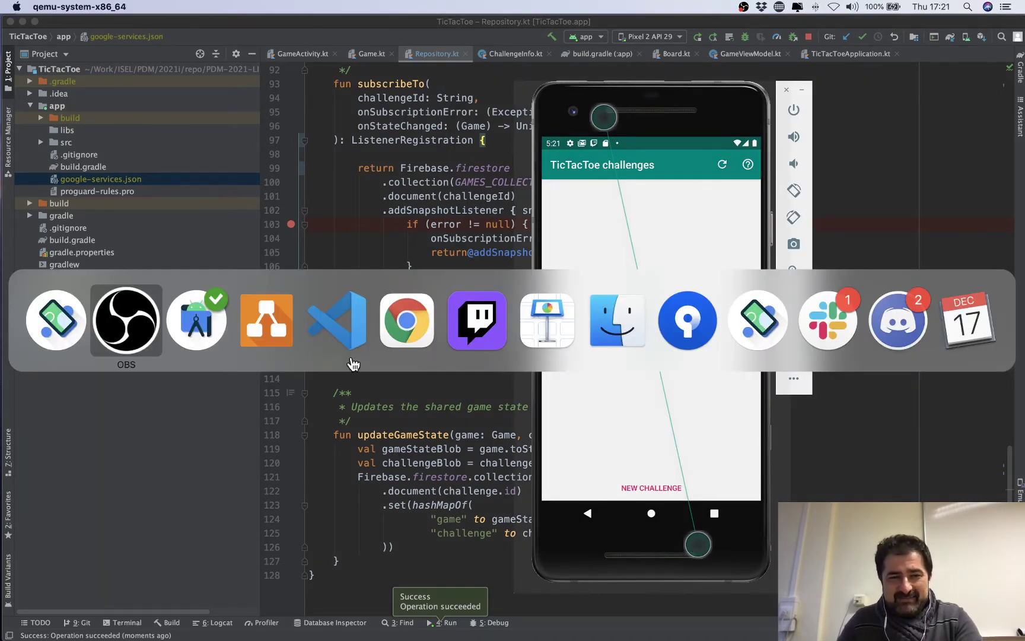
left_click(57, 327)
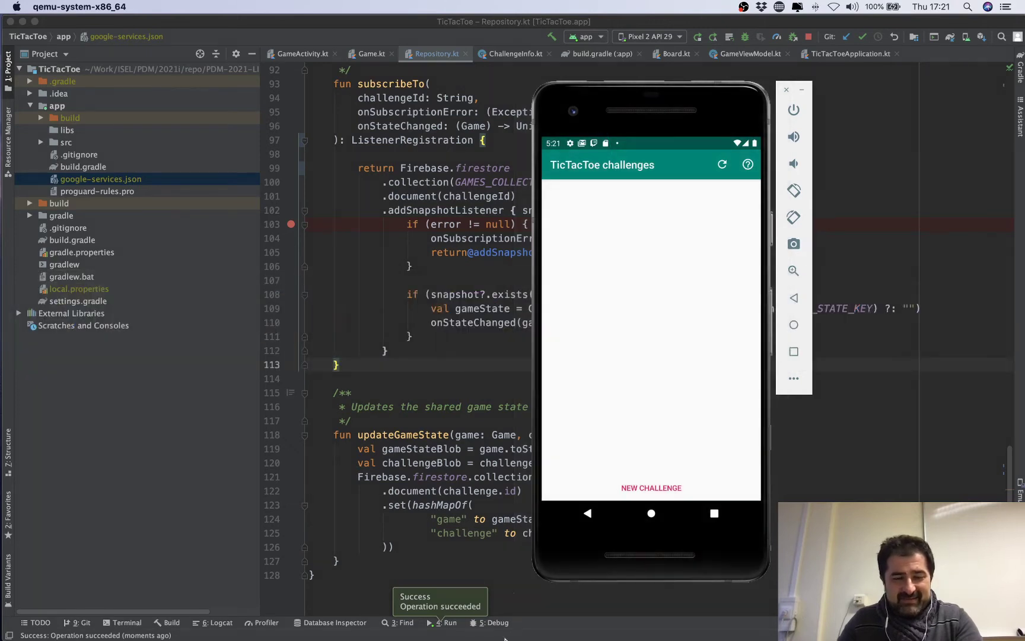
mouse_move(594, 628)
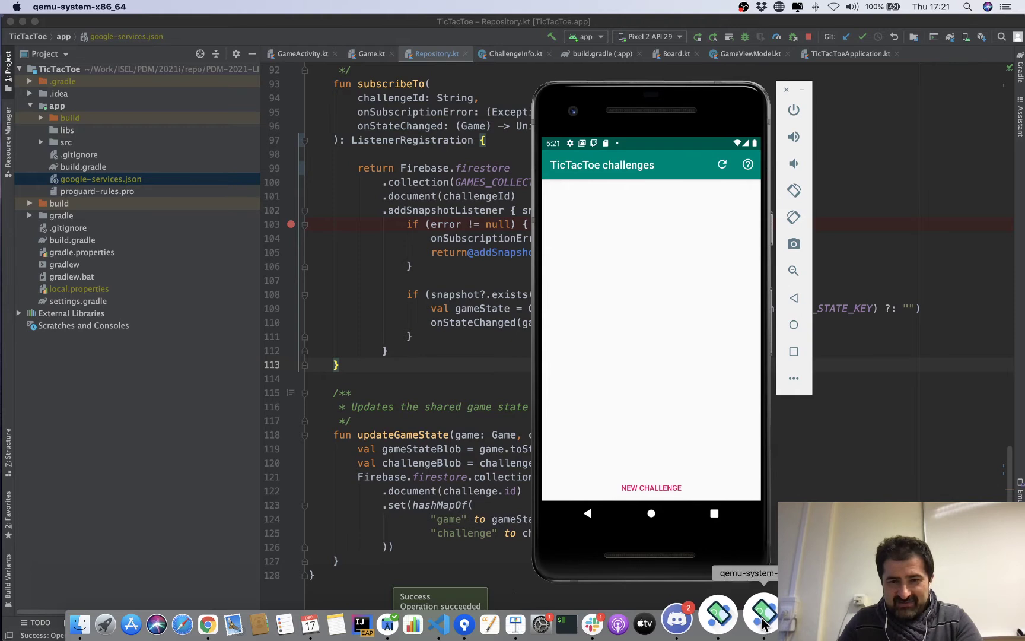
left_click(748, 622)
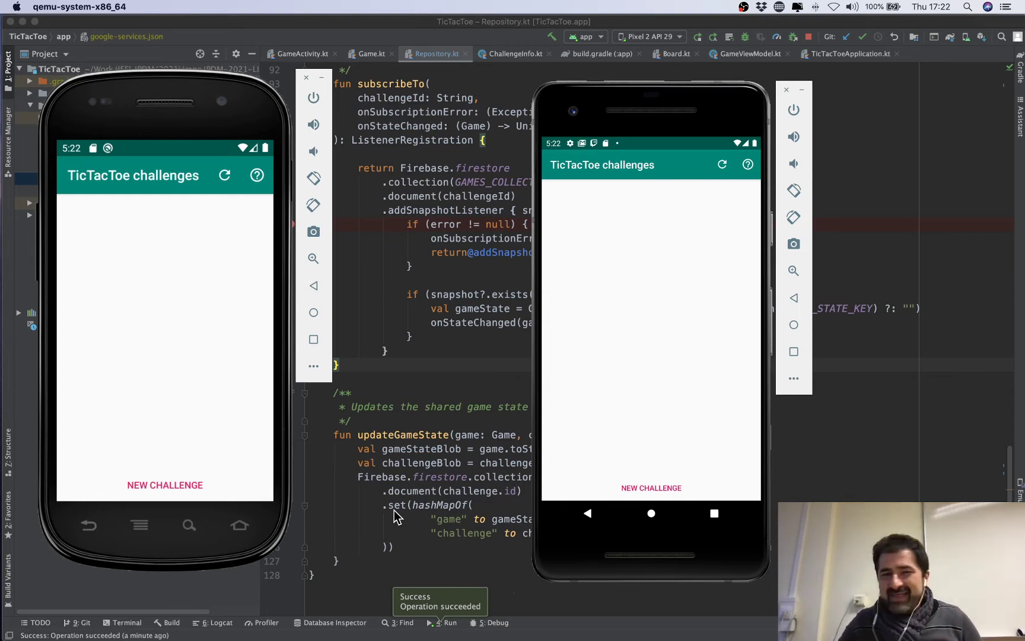
Return to Android Studio, view the list of virtual devices in the AVD Manager, and close it.
left_click(943, 184)
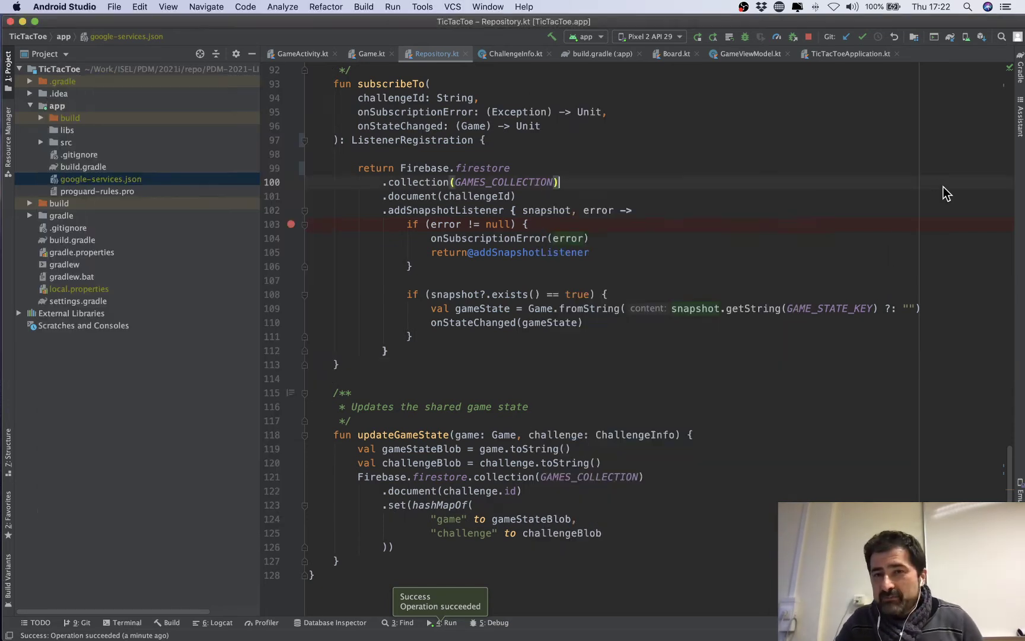
left_click(681, 38)
left_click(655, 101)
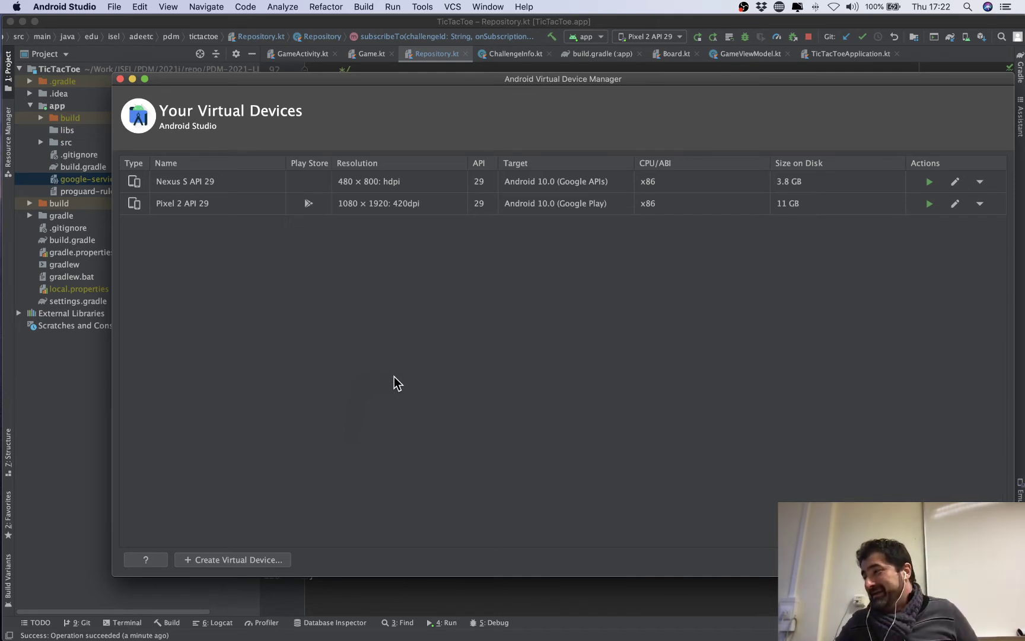
left_click(120, 79)
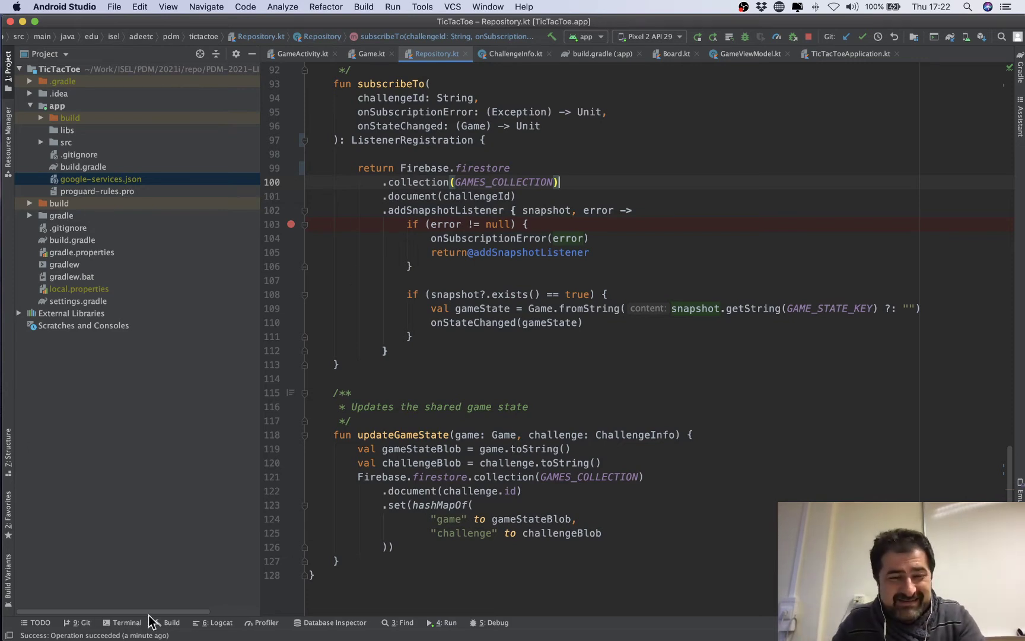
Switch from Android Studio back to the Nexus S and Pixel 2 emulators, showing them side by side.
key("super+Tab")
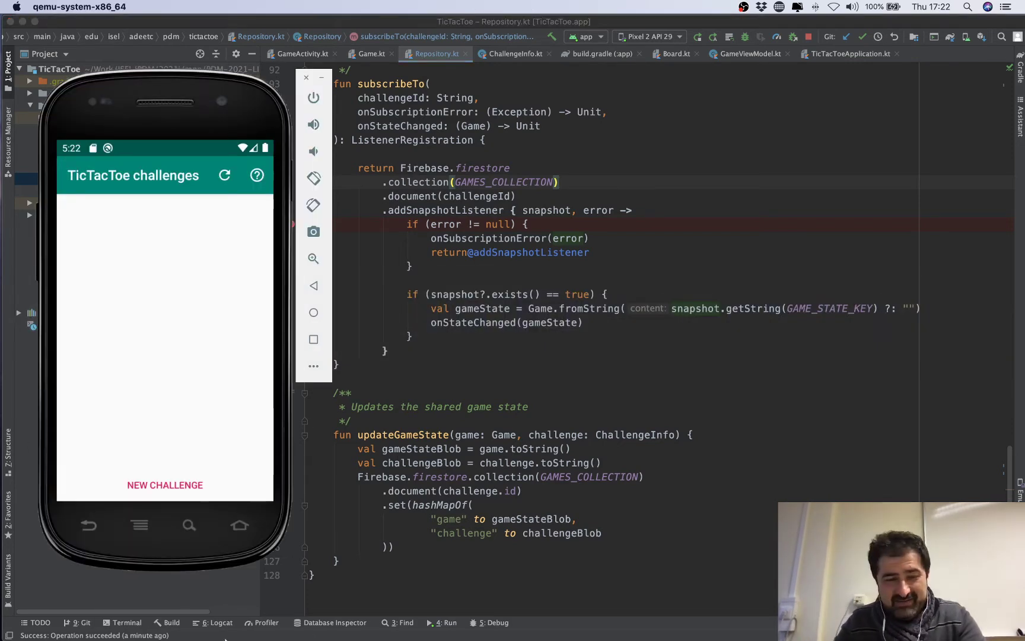
key("super+Tab")
key("super+Tab")
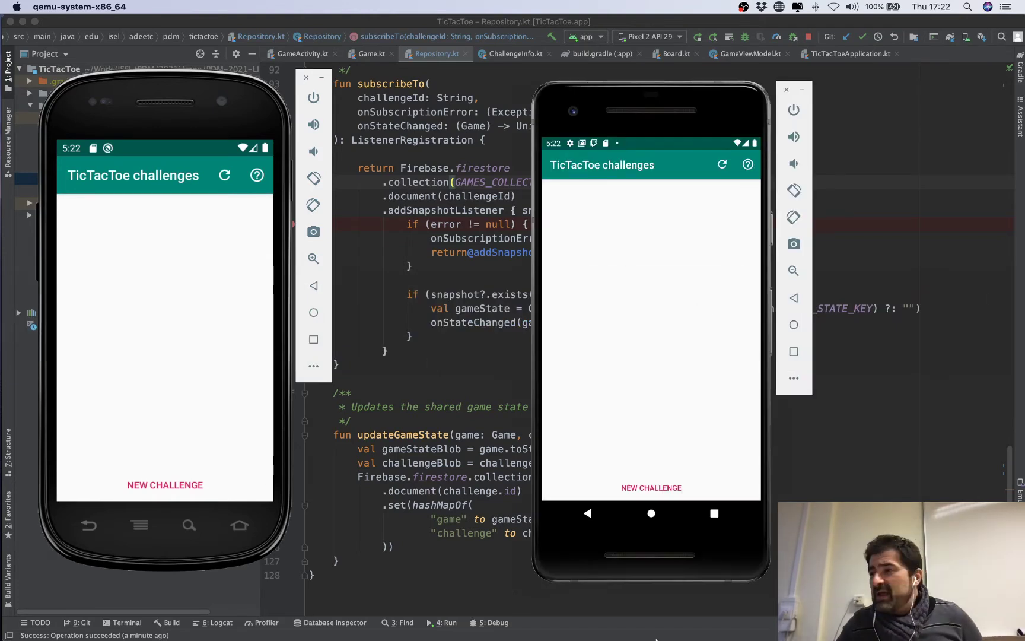
mouse_move(656, 639)
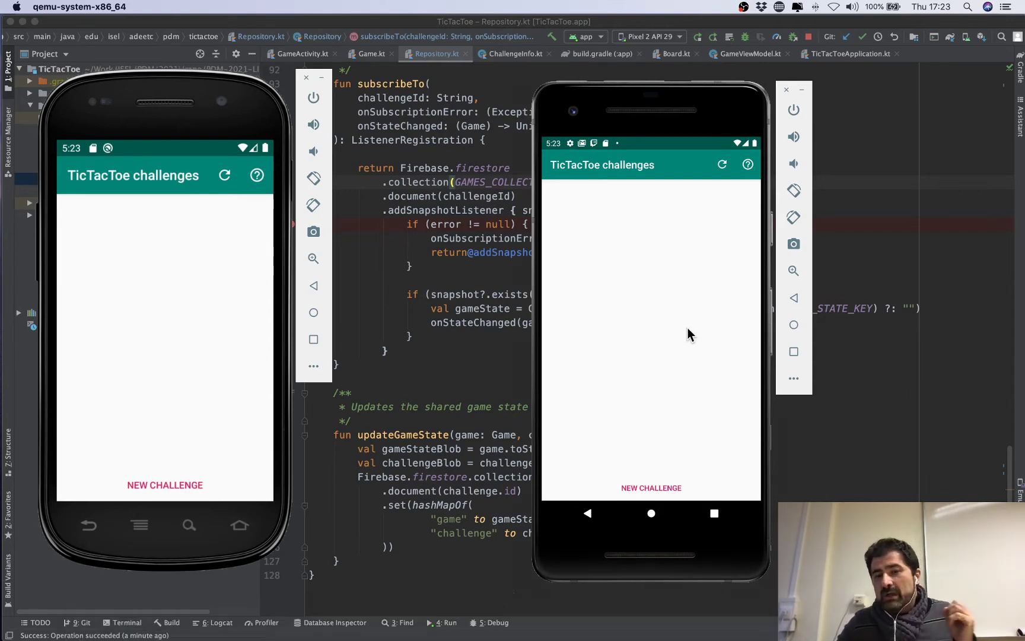
Start a new challenge on the Nexus S emulator, fill in the challenger's name and the message "Bora!", and dismiss the on-screen keyboard.
left_click(196, 484)
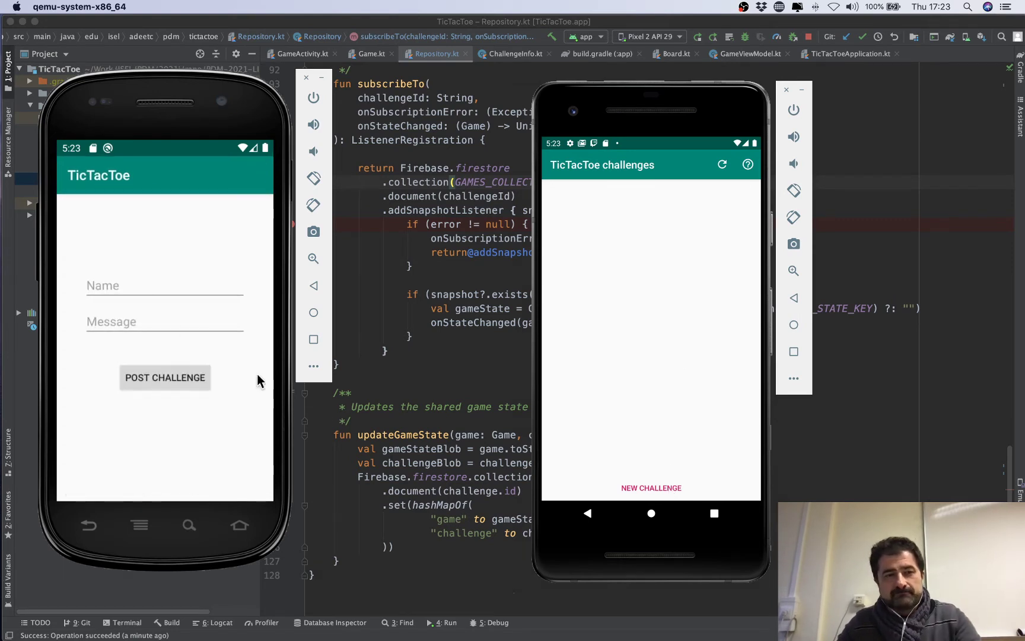
left_click(175, 287)
type("Paulo")
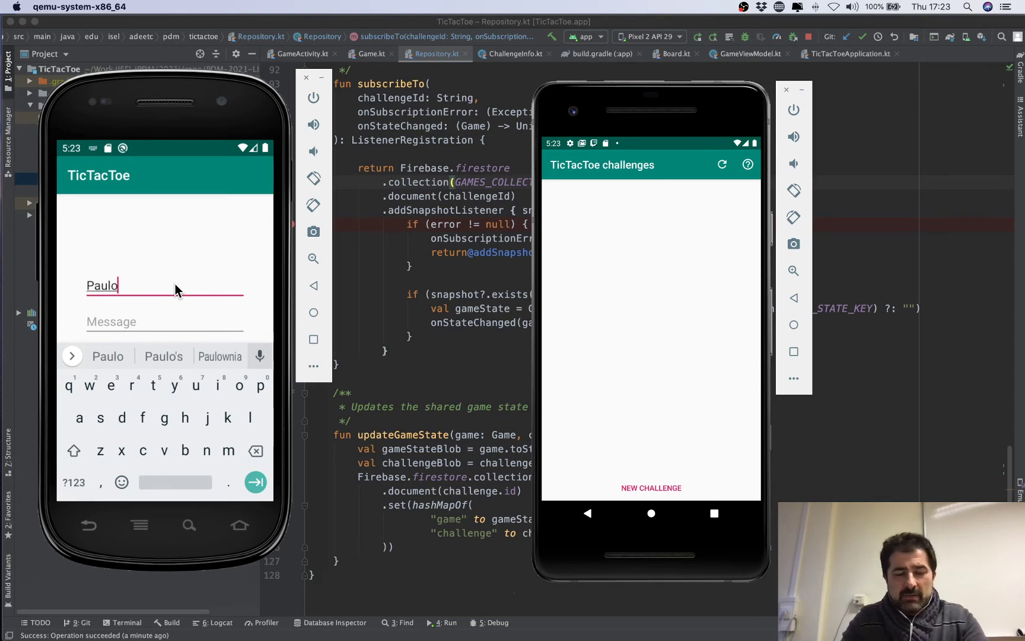
key("Tab")
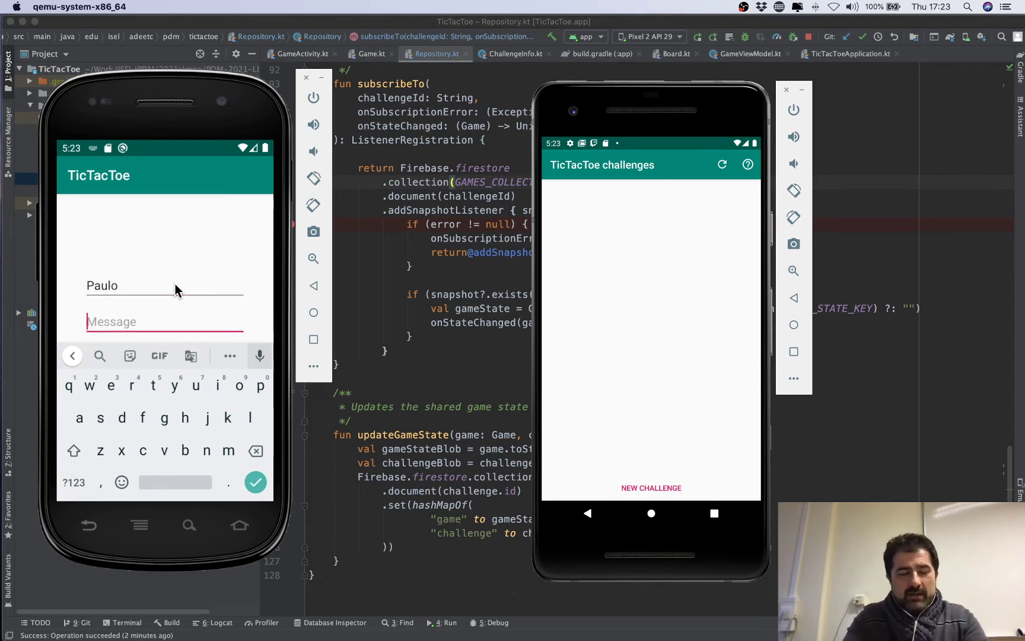
type("Bora")
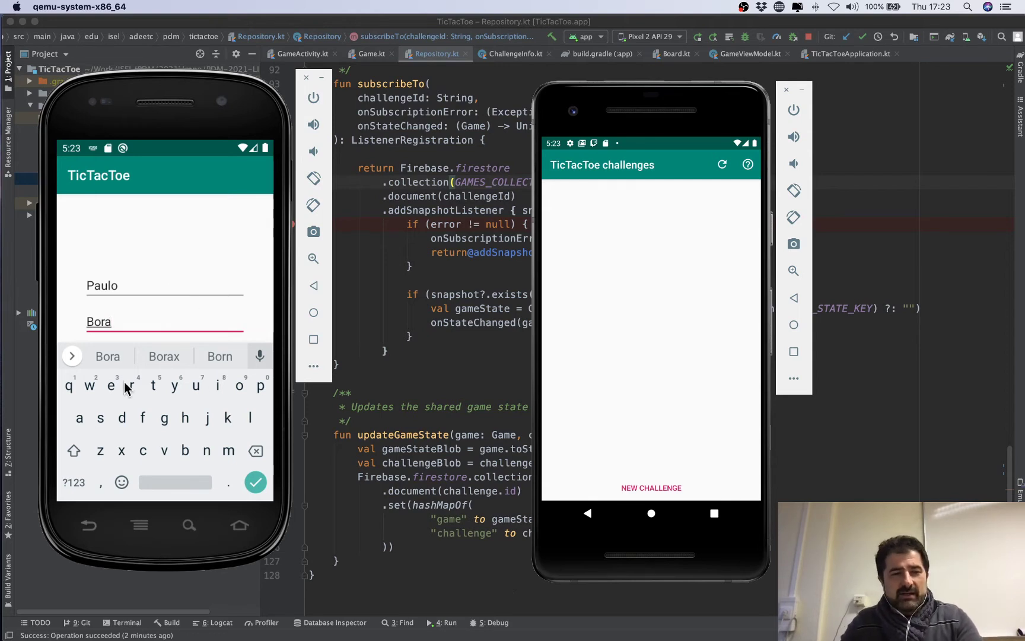
type("!")
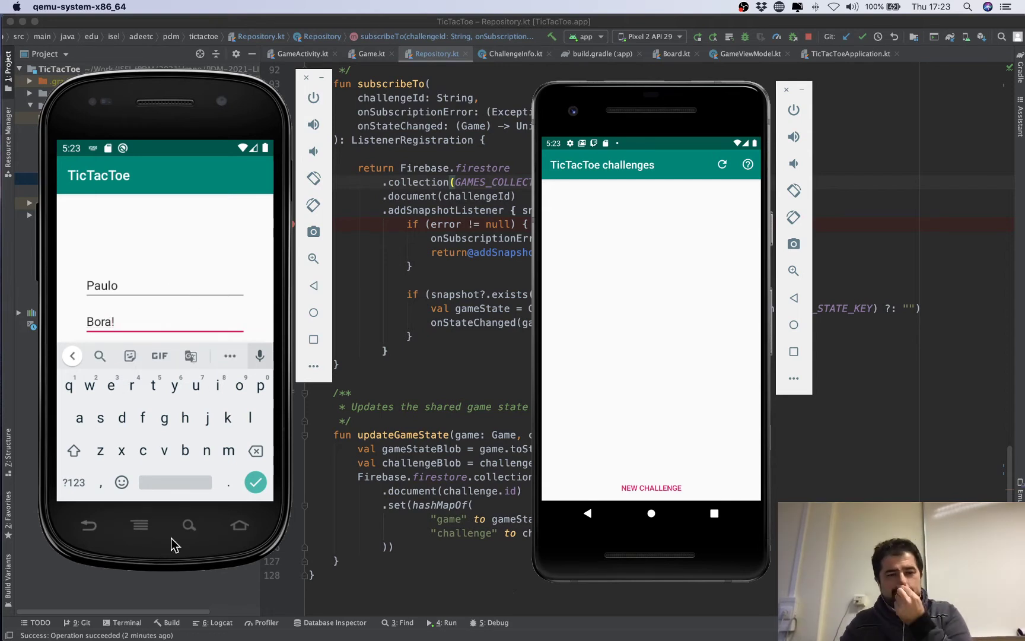
left_click(256, 484)
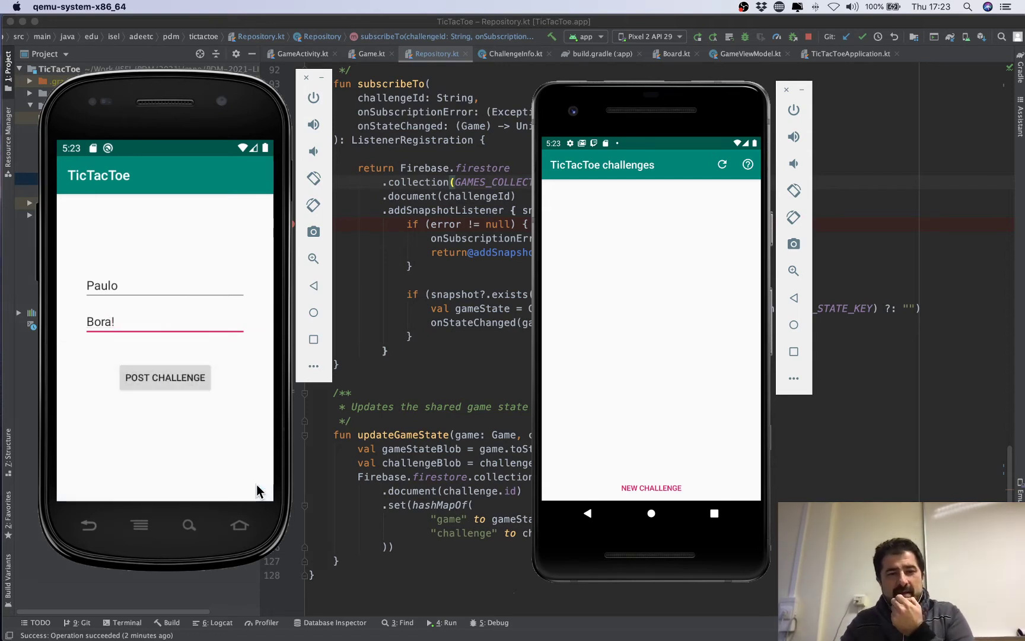
Post the challenge from the Nexus S emulator and refresh the challenges list on the Pixel 2 emulator.
left_click(177, 378)
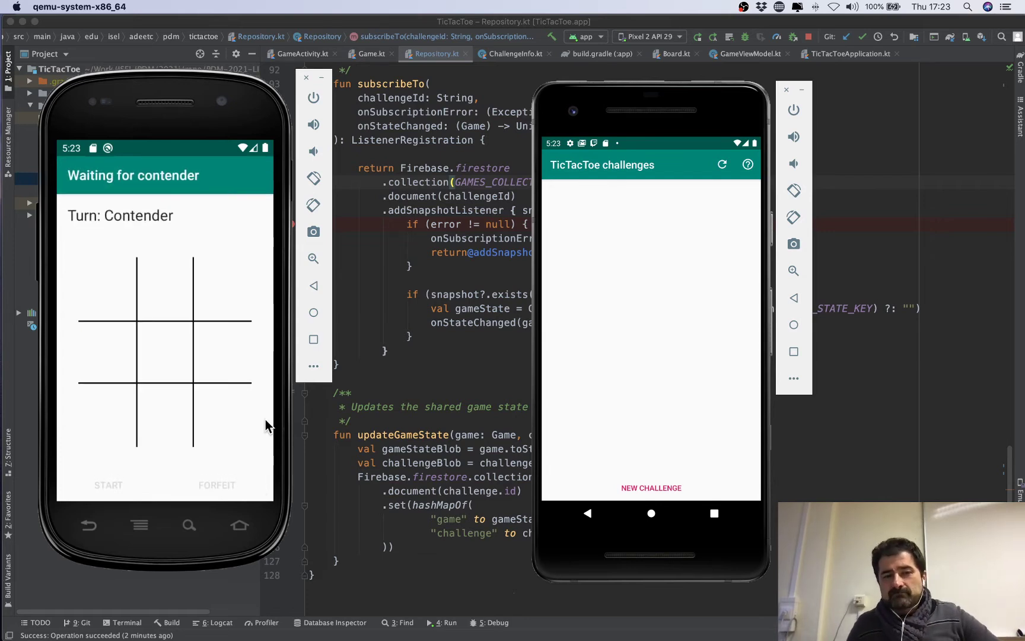
mouse_move(264, 640)
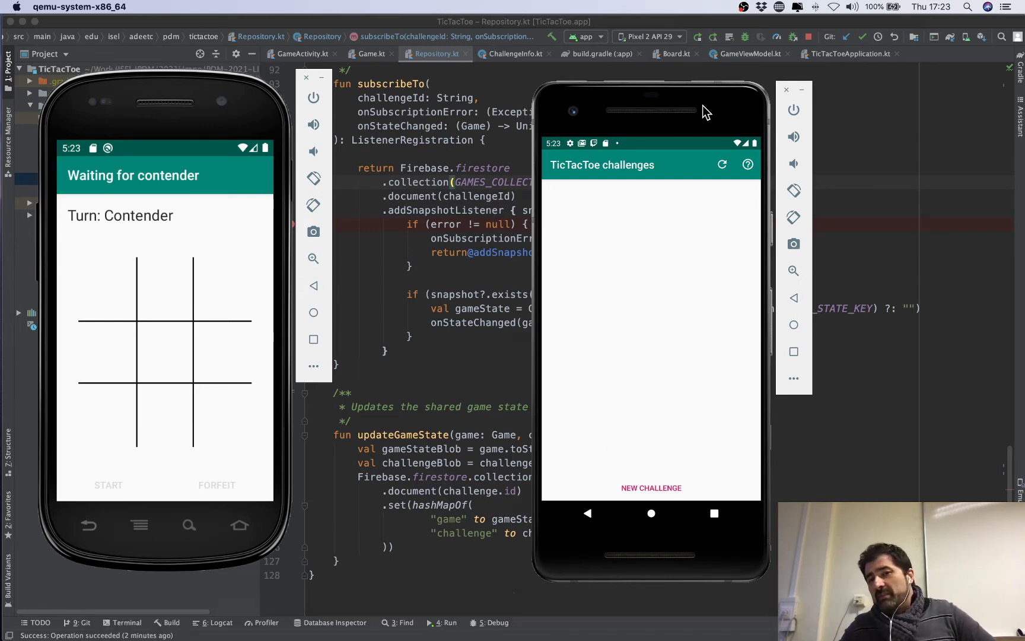
left_click_drag(703, 104, 711, 101)
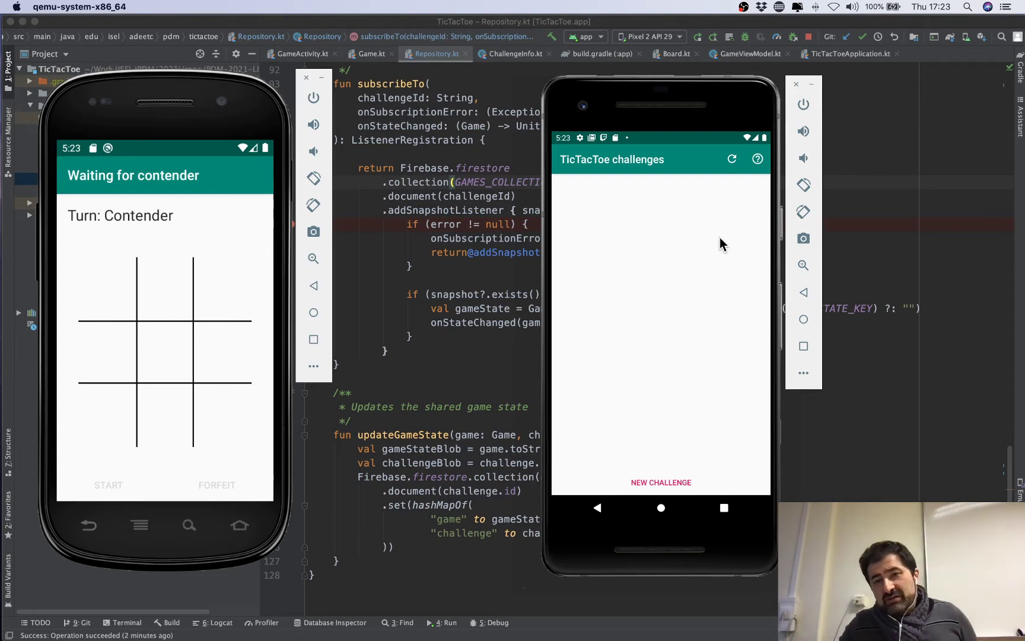
left_click(733, 159)
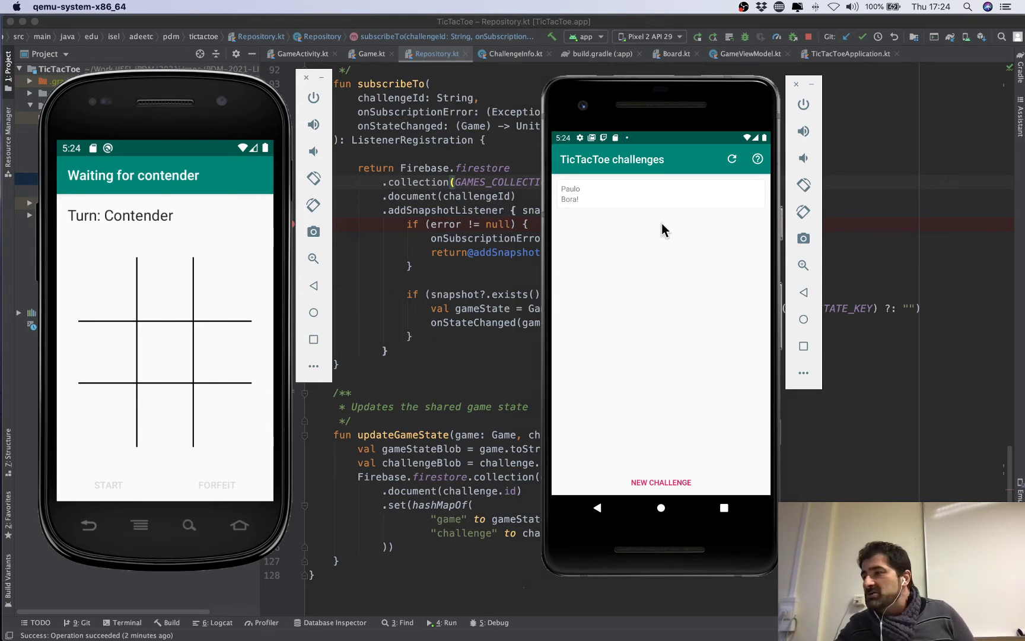
Switch to Google Chrome, open the pdm-2021-LI5xD project in the Firebase console, and view its Cloud Firestore data.
key("super+Tab")
key("super+Tab")
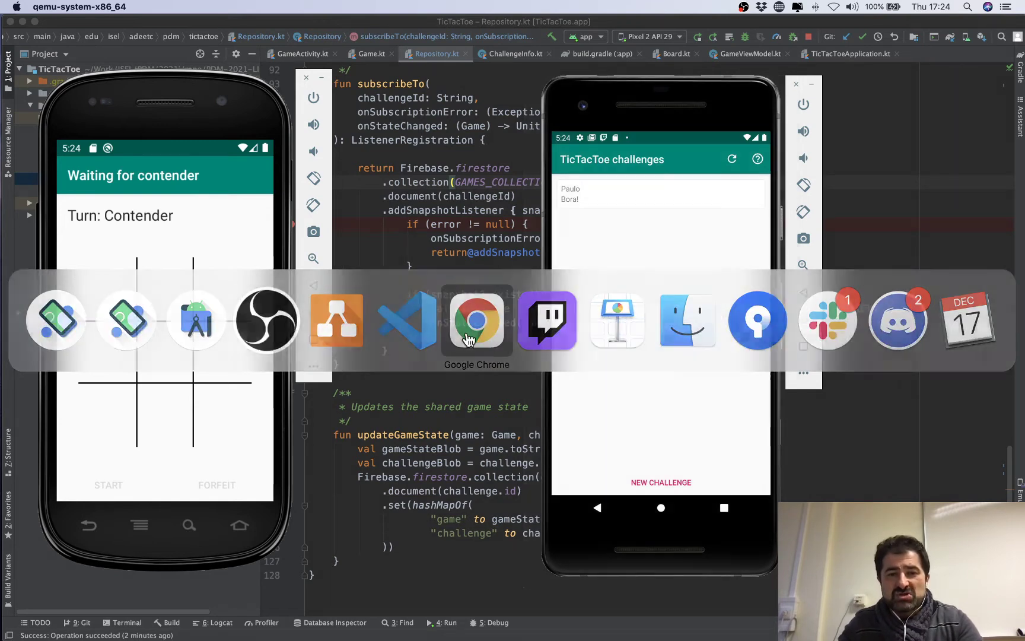
left_click(486, 332)
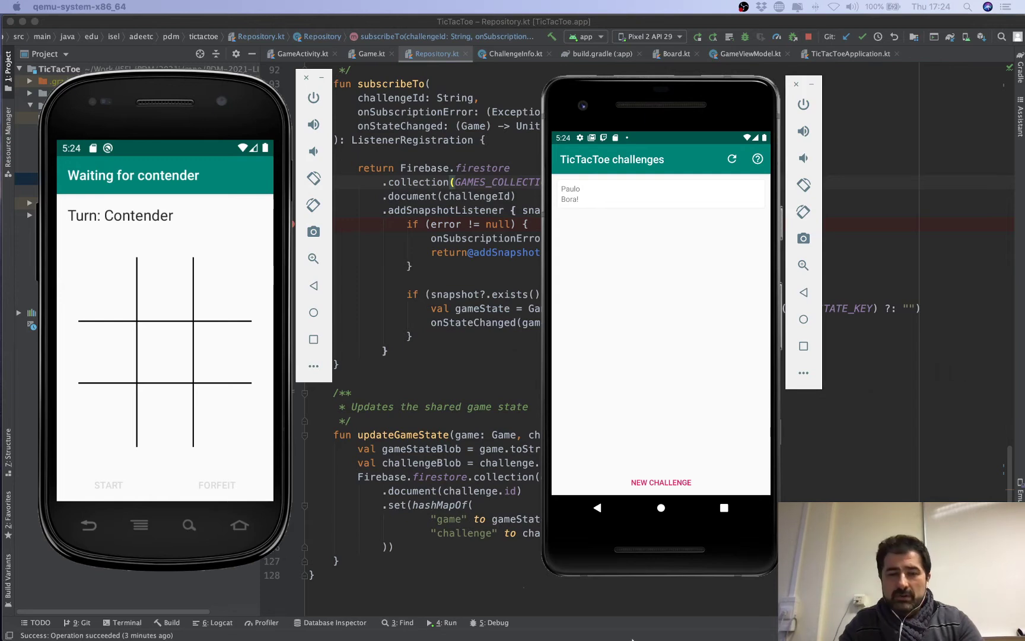
mouse_move(636, 629)
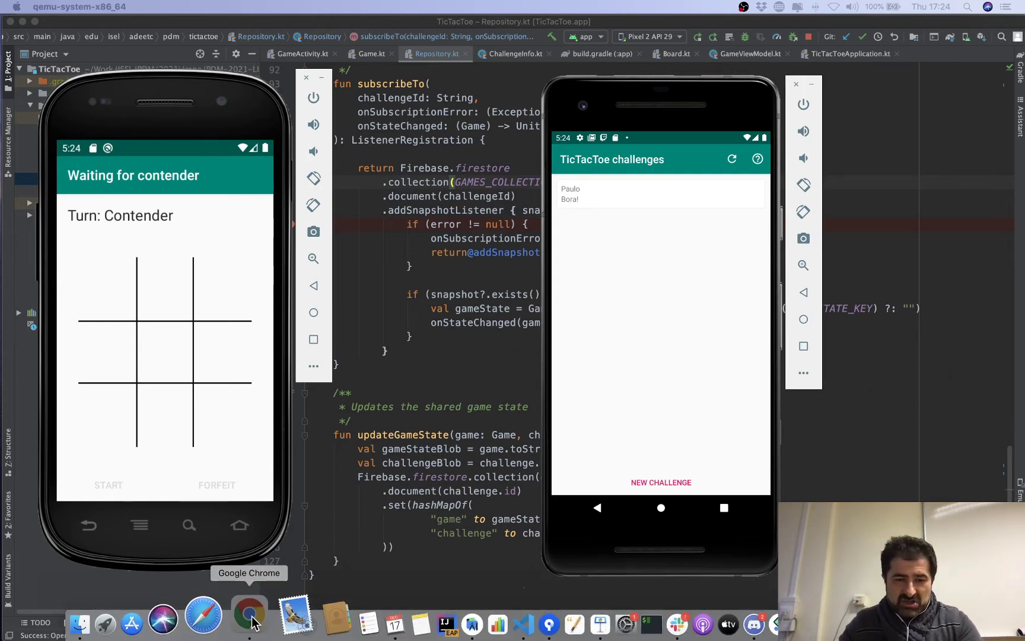
right_click(255, 620)
left_click(332, 422)
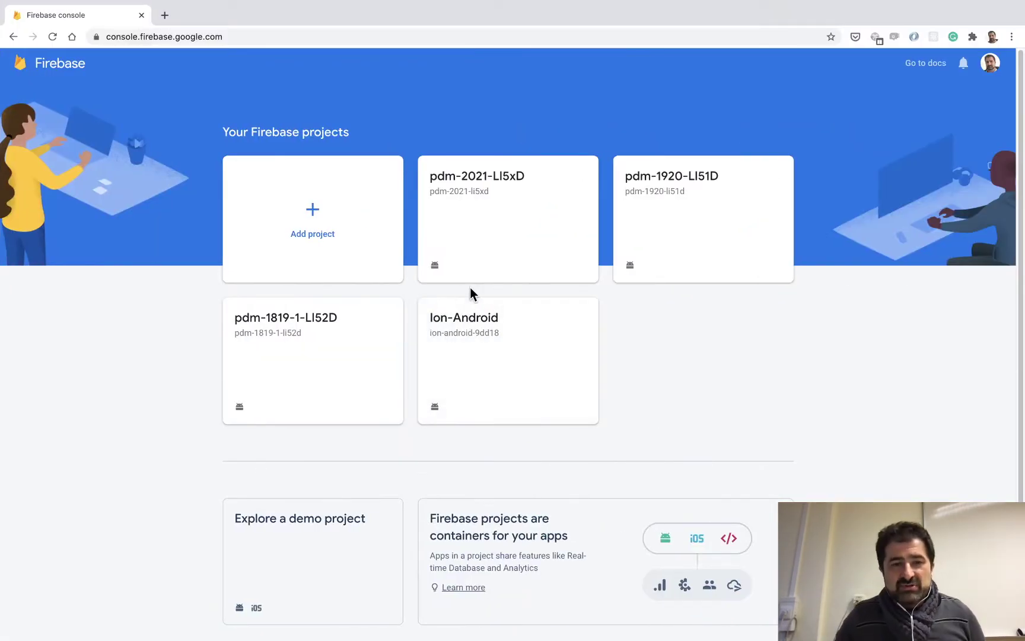
left_click(537, 222)
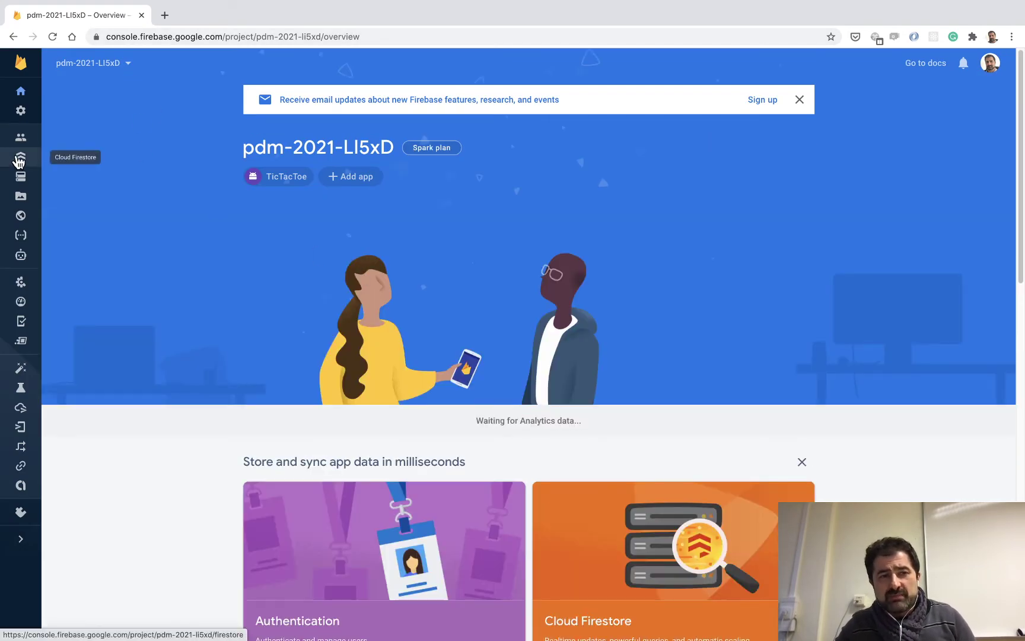
left_click(21, 158)
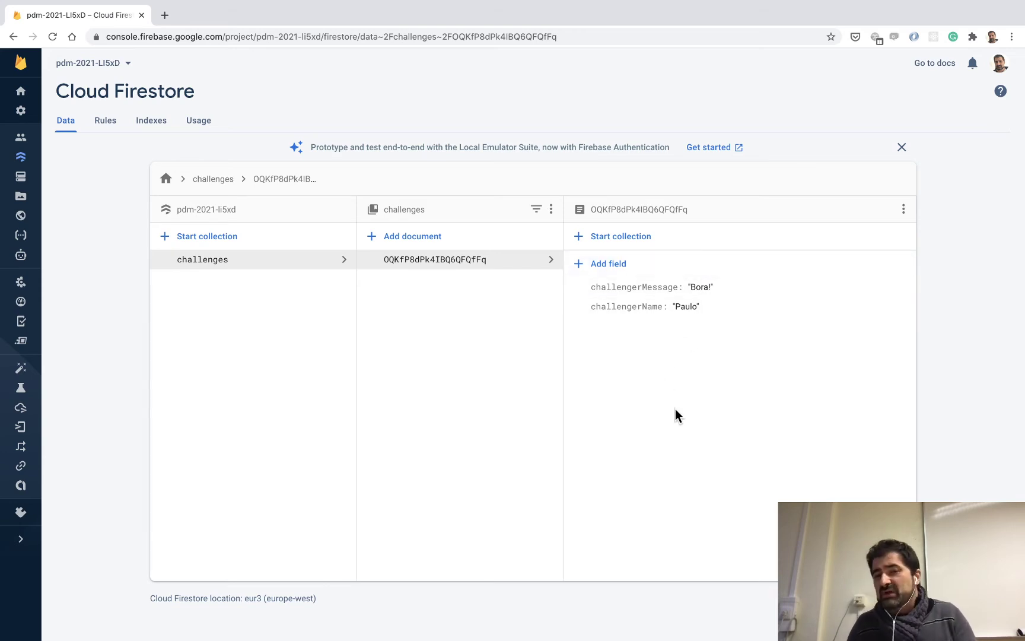
Switch to Visual Studio Code and open the Firestore "Data model" documentation link from outline.md in the browser.
key("super+Tab")
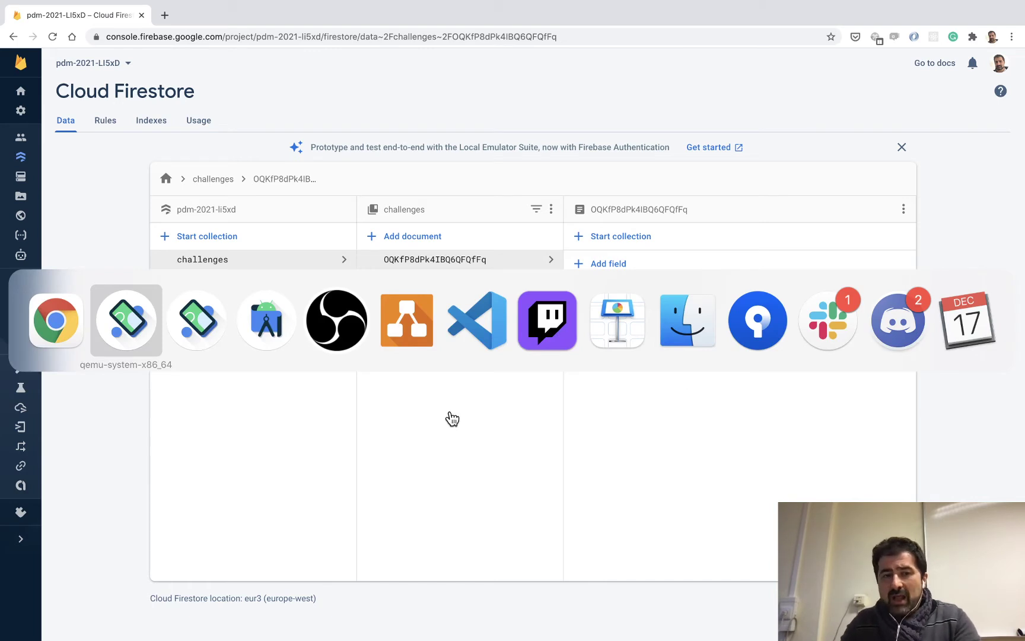
left_click(502, 336)
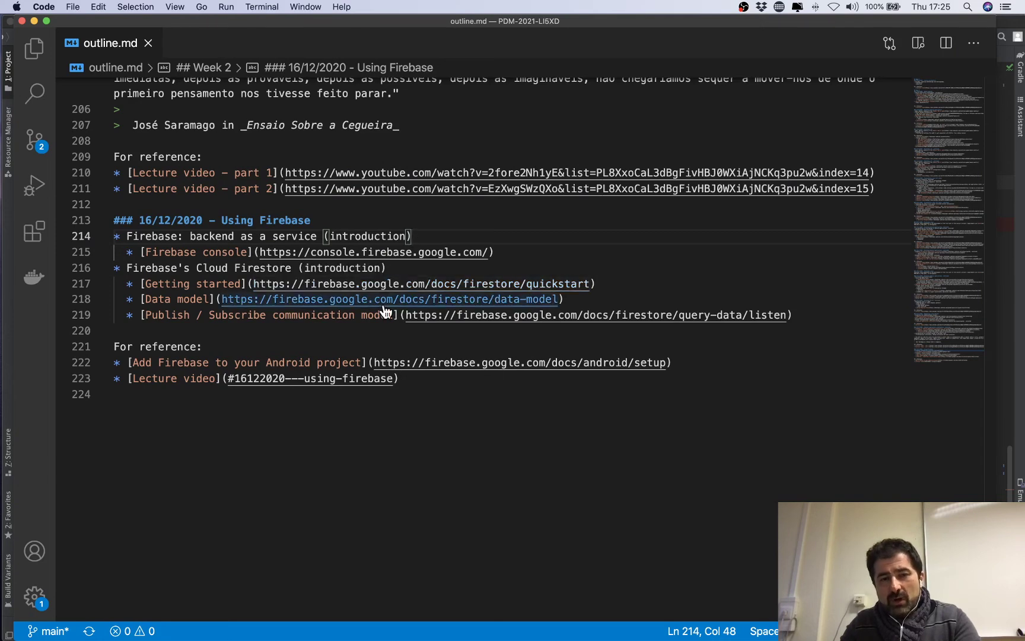
left_click(384, 302, "super")
left_click(655, 90)
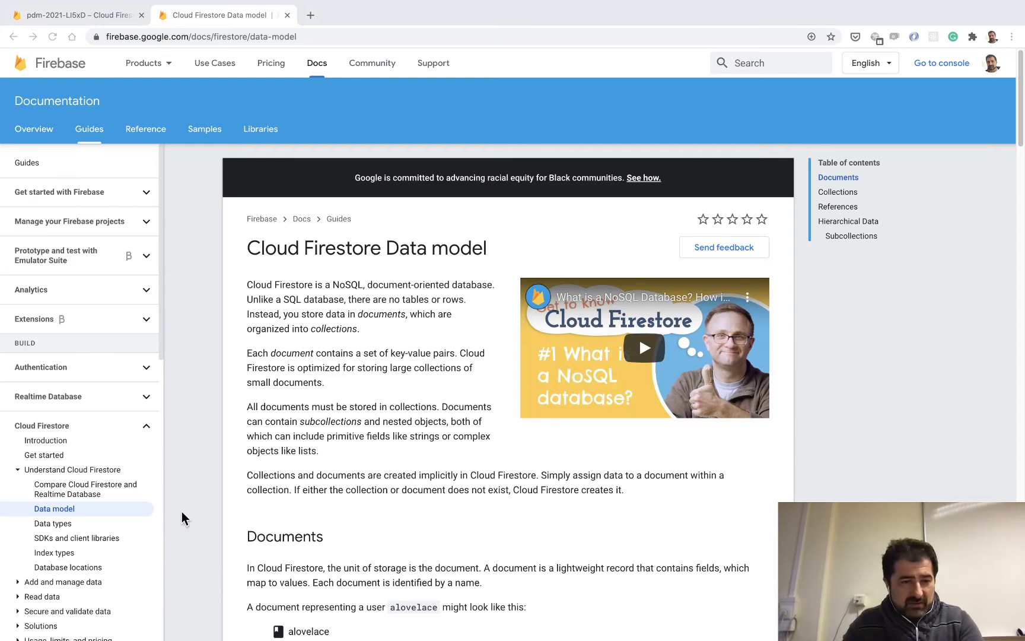
Open the Cloud Firestore "Data types" guide and look through the table of supported data types.
scroll(93, 486, "down", 2)
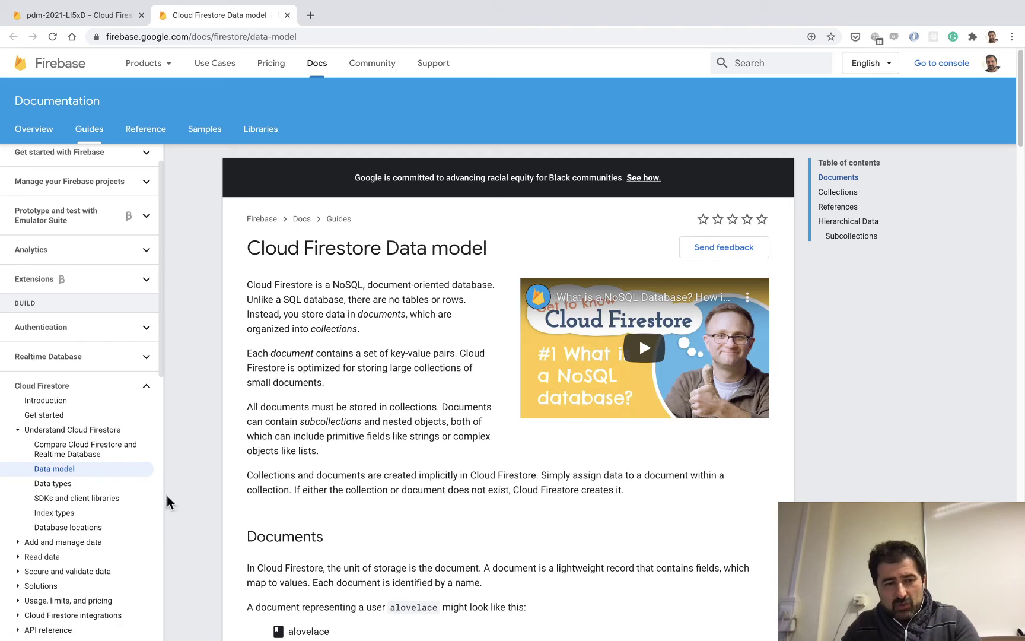
left_click(54, 485)
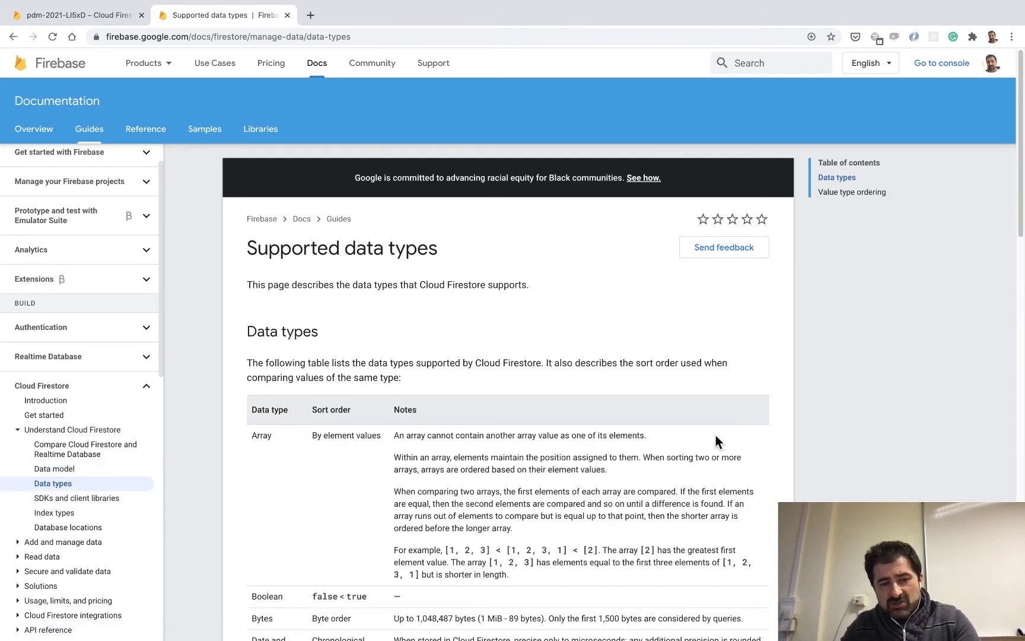
scroll(716, 441, "down", 20)
scroll(592, 349, "up", 18)
scroll(608, 355, "up", 5)
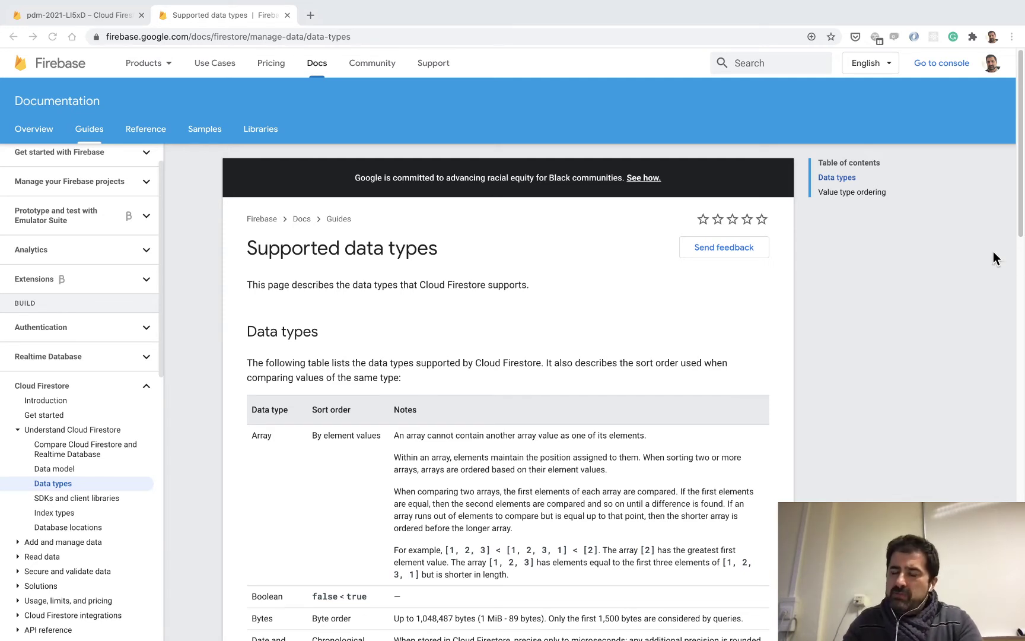
Return to the Firestore challenges data in the browser, and switch back to the Nexus S and Pixel 2 emulators.
key("super+Tab")
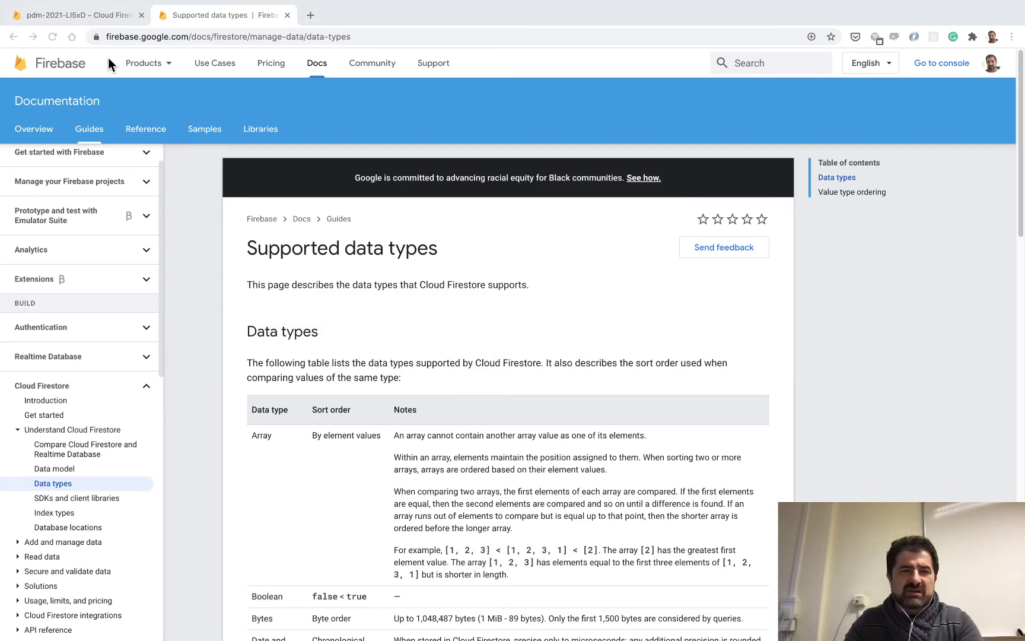
left_click(100, 15)
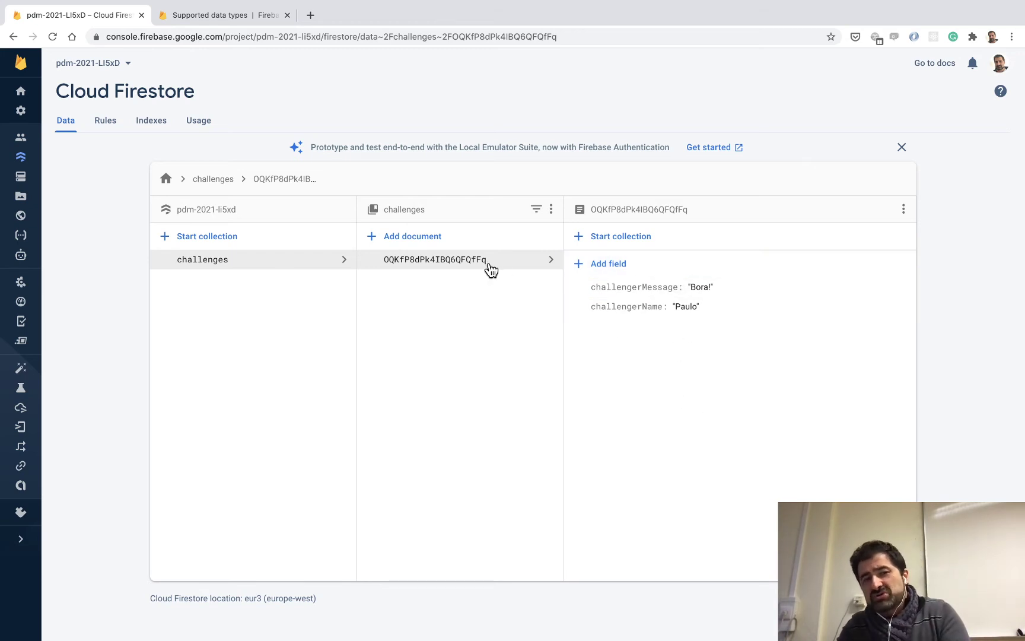
key("super+Tab")
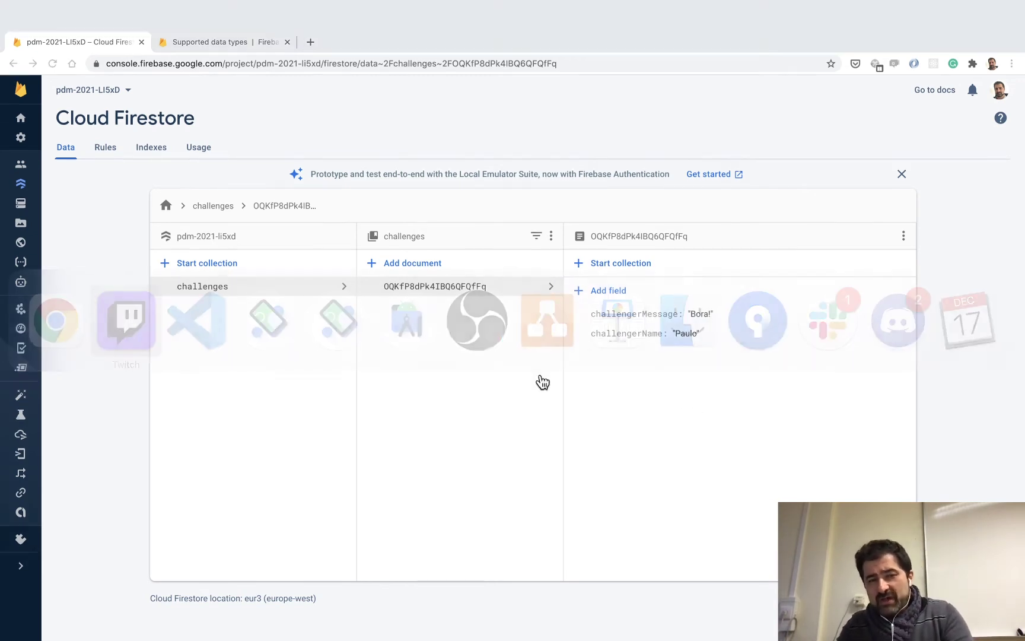
key("super+Tab")
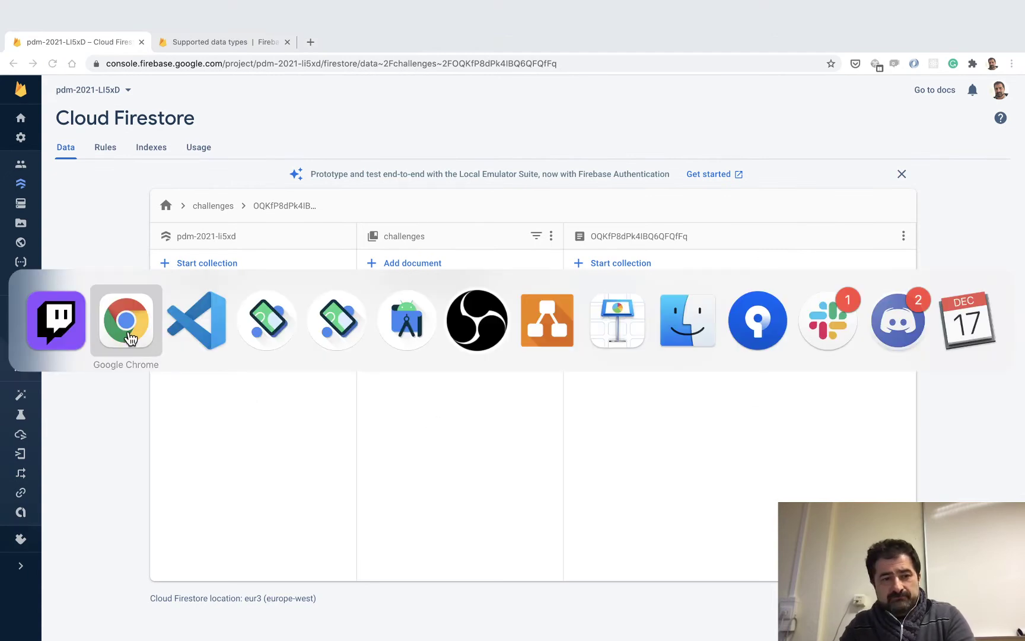
left_click(269, 329)
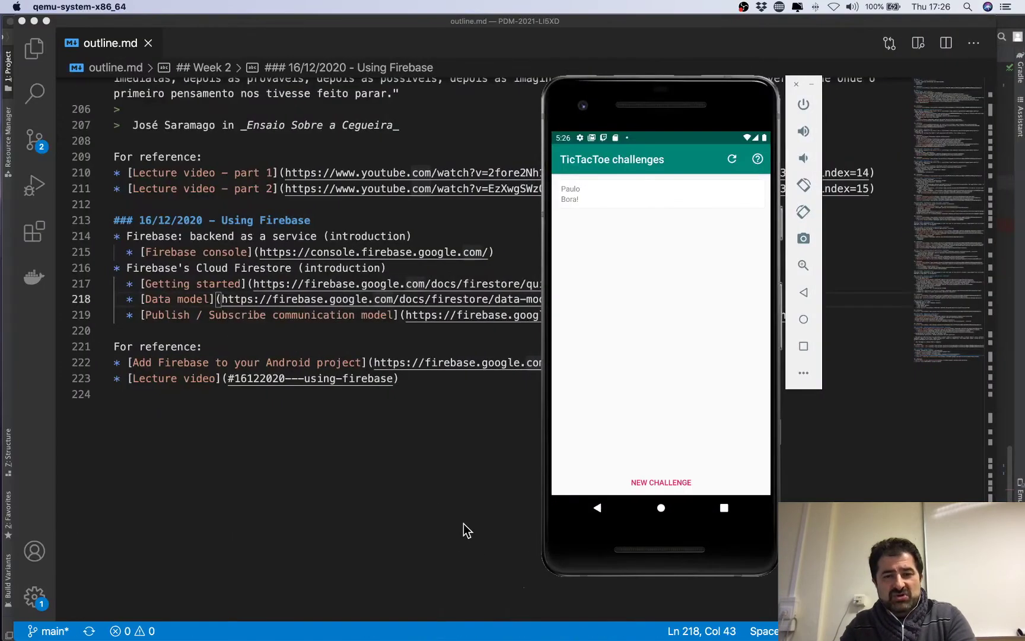
key("super+Tab")
key("super+Tab")
key("super+Tab")
key("super+Tab")
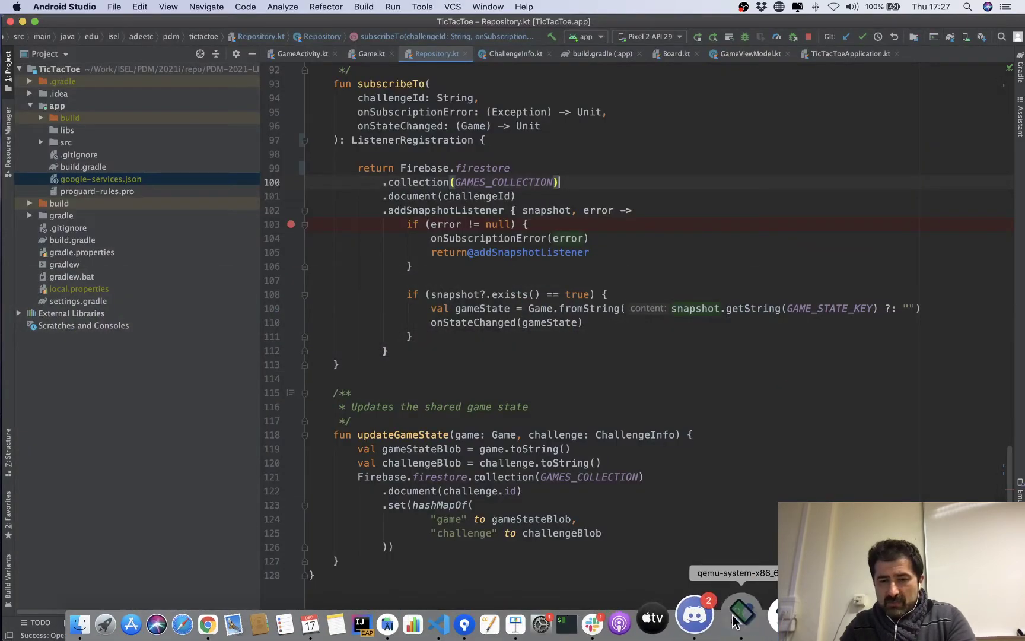
left_click(763, 614)
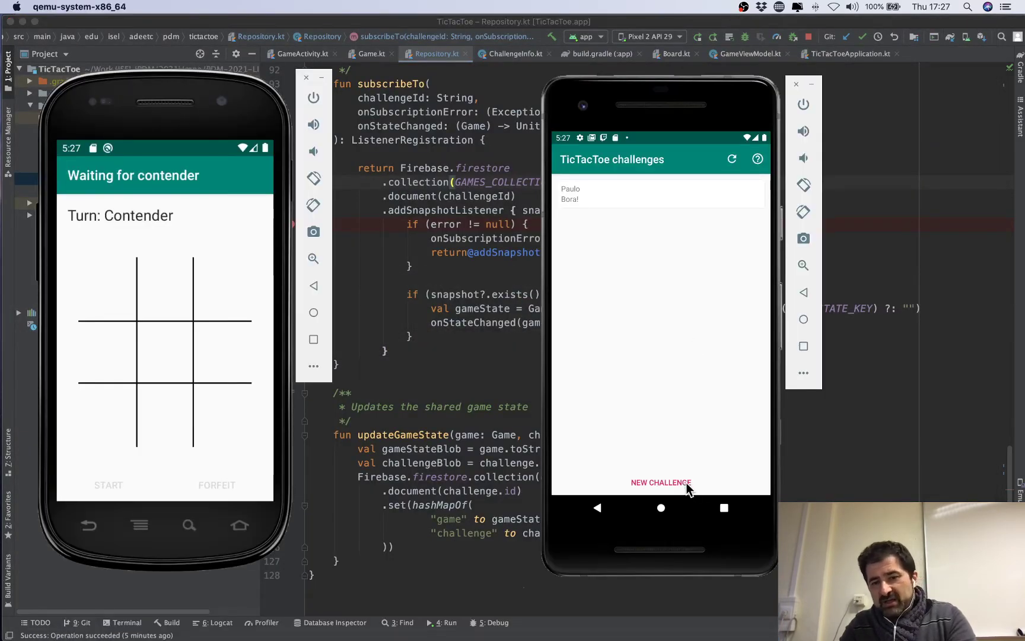
Create a new challenge on the Pixel 2 emulator with the name "Outro" and message "bora", and post it.
left_click(686, 484)
left_click(633, 253)
type("Outro")
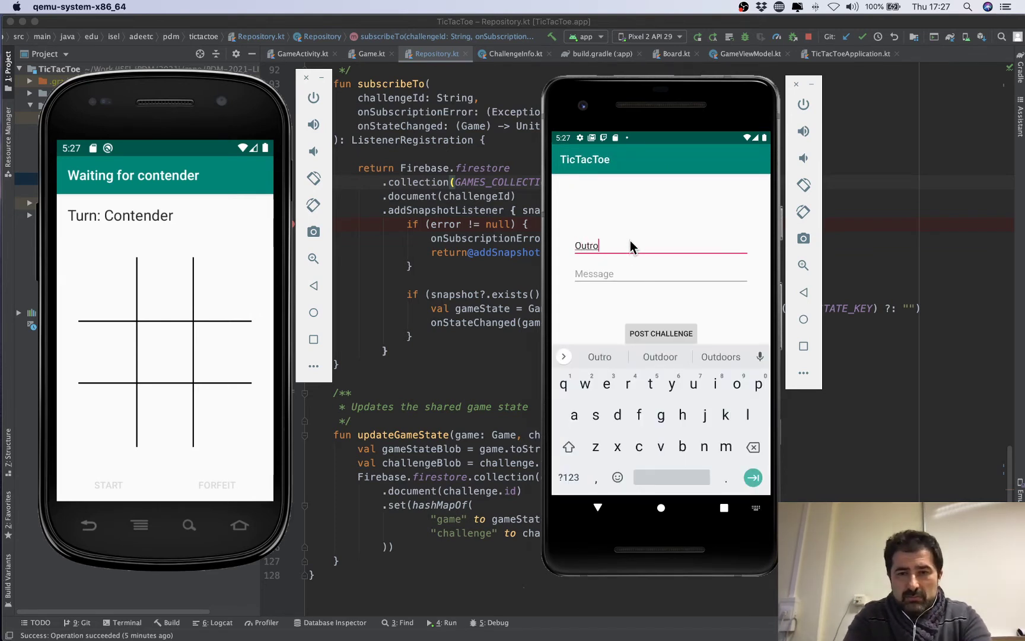
key("Tab")
type("bora")
left_click(673, 341)
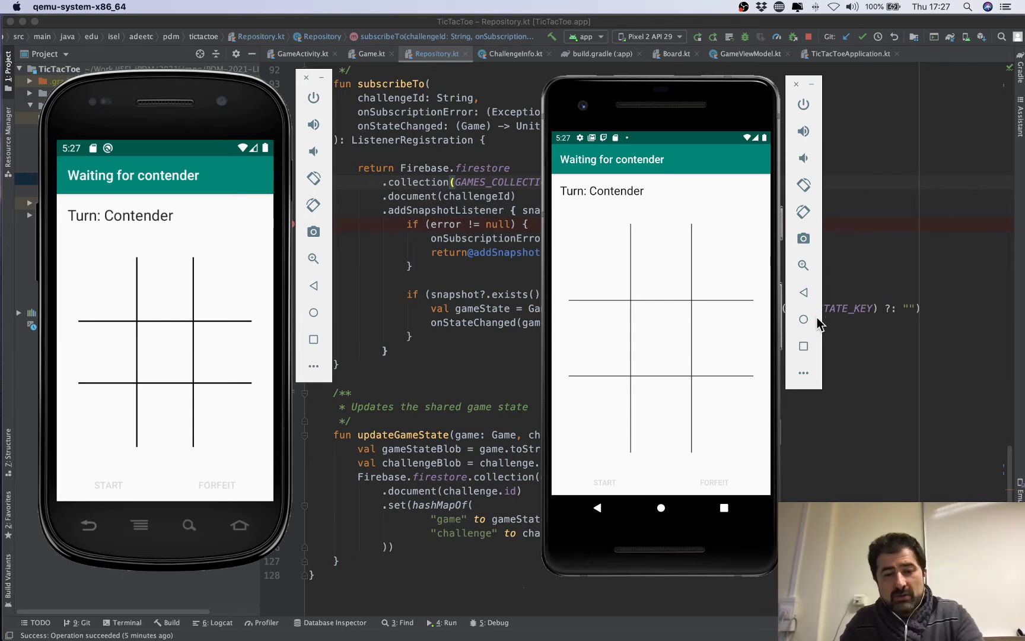
Switch to Google Chrome, view the new document in the challenges collection, and check its challengerMessage field without changing it.
key("super+Tab")
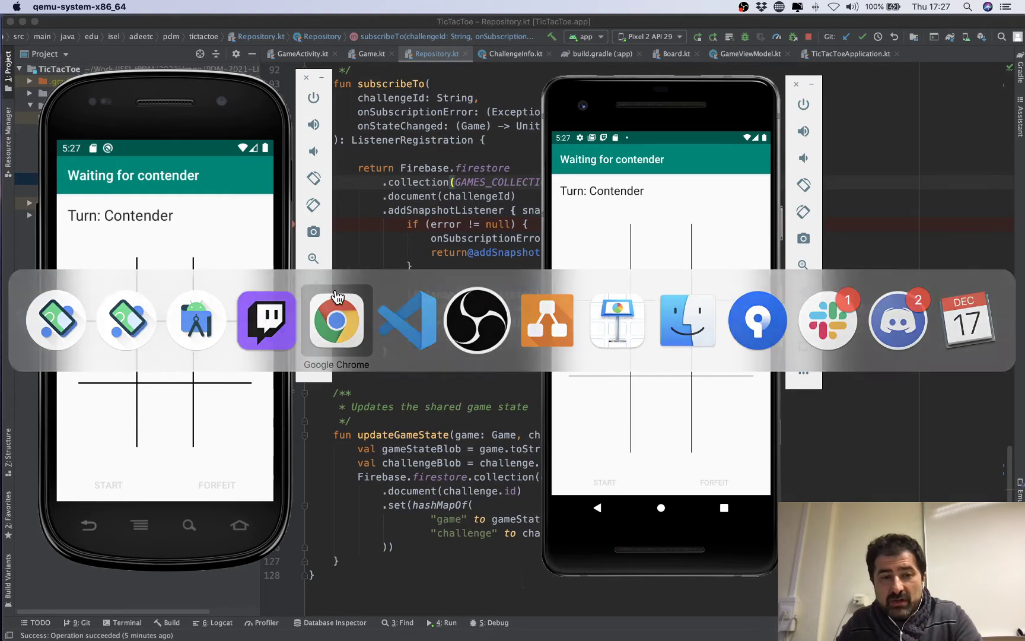
key("Escape")
mouse_move(356, 611)
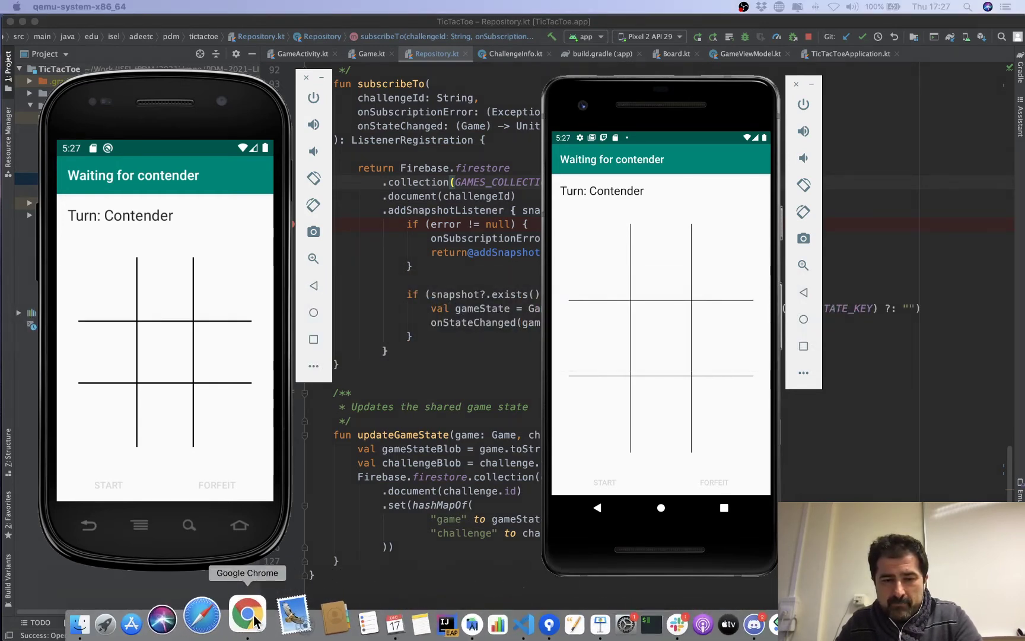
left_click(230, 617)
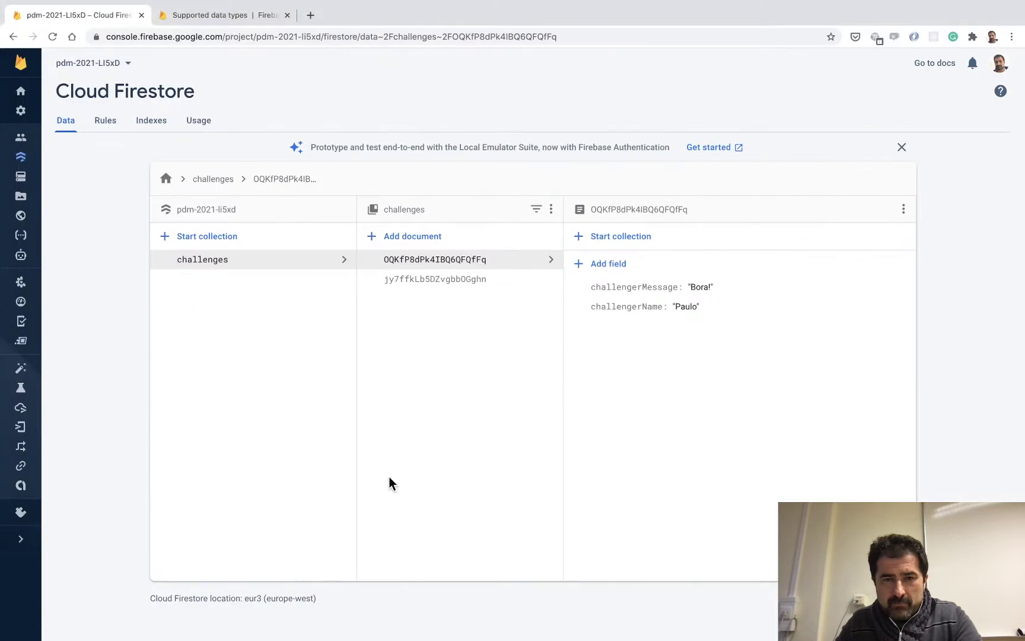
left_click(440, 278)
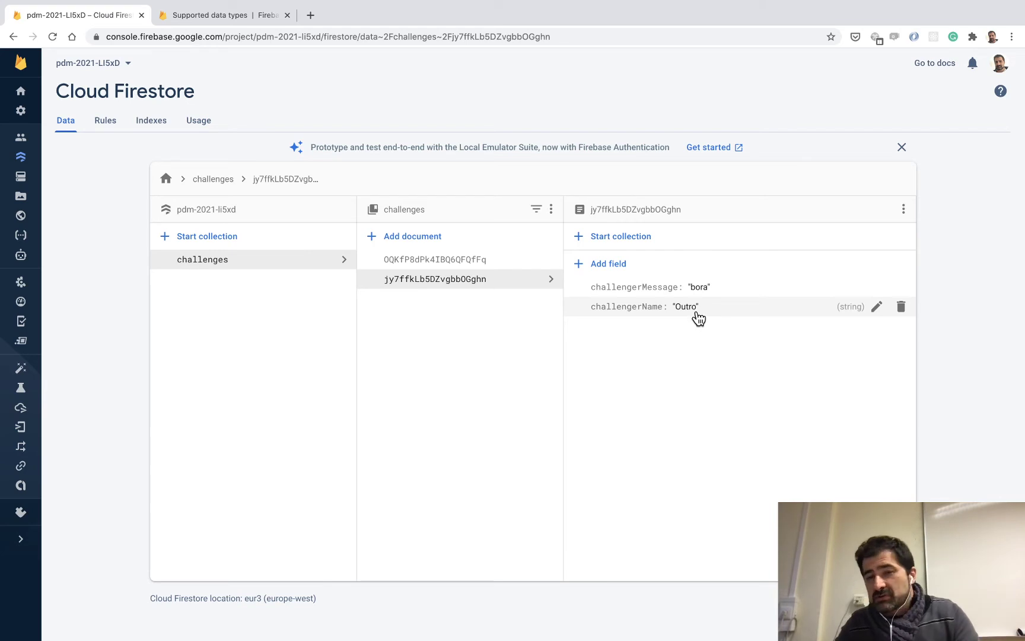
left_click(711, 291)
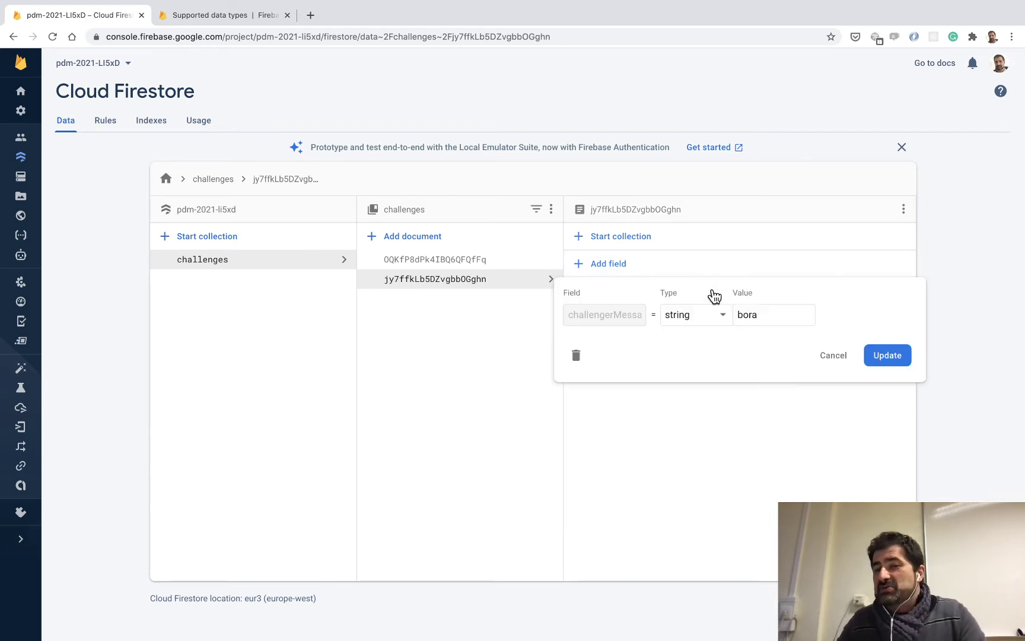
left_click(833, 356)
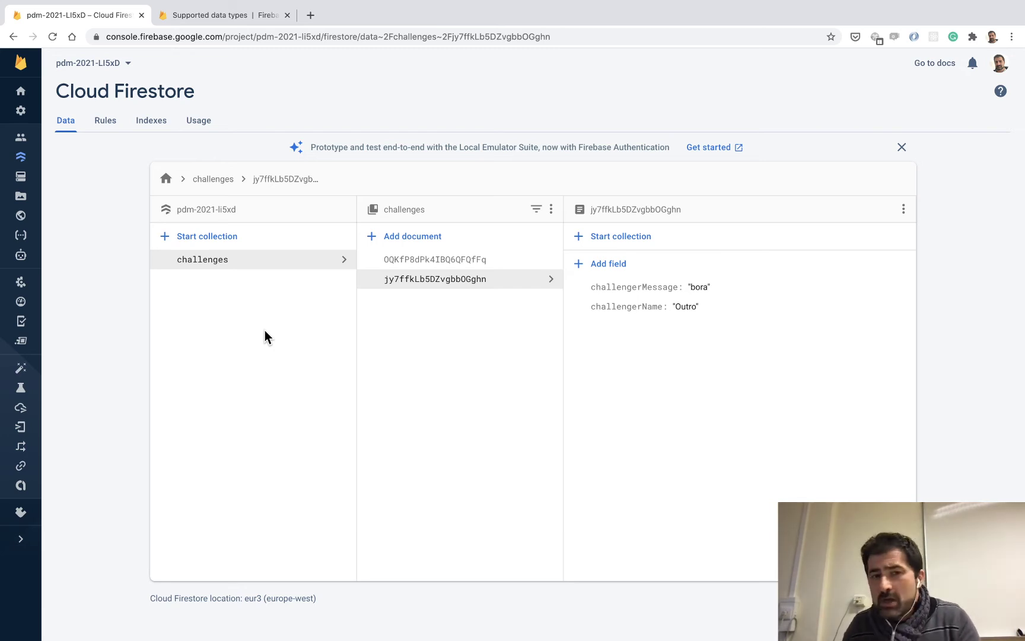
Switch to the emulators, return both to the challenges list, and stop the running app from Android Studio.
key("super+Tab")
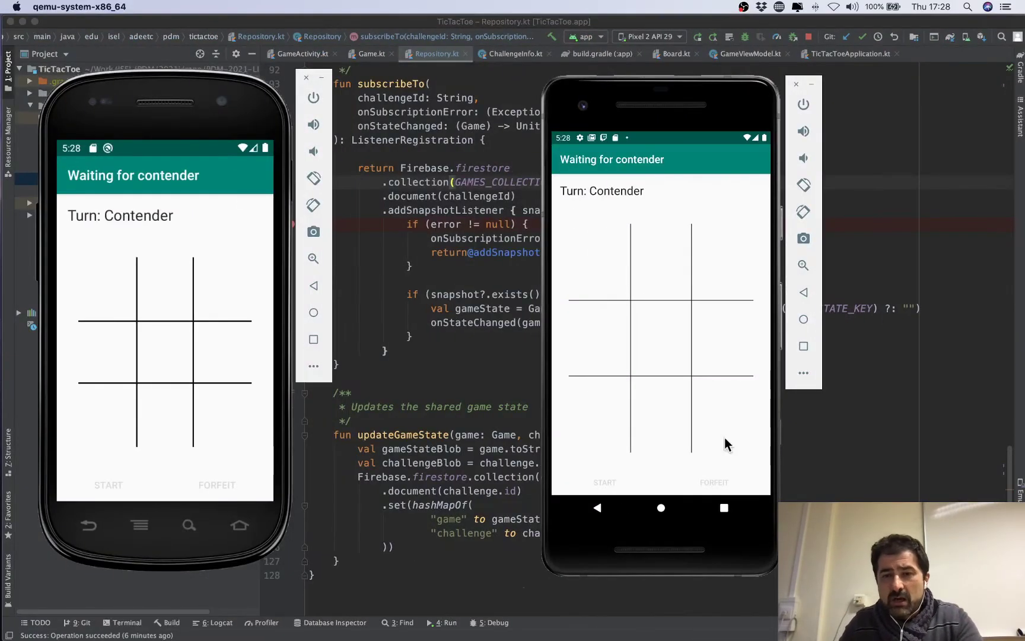
left_click(598, 508)
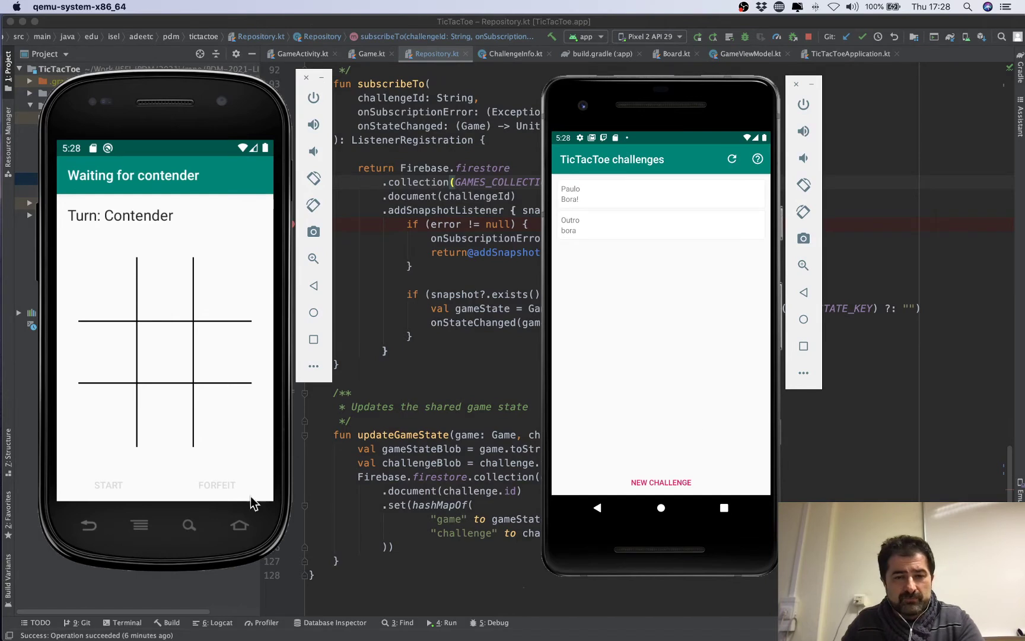
left_click(311, 289)
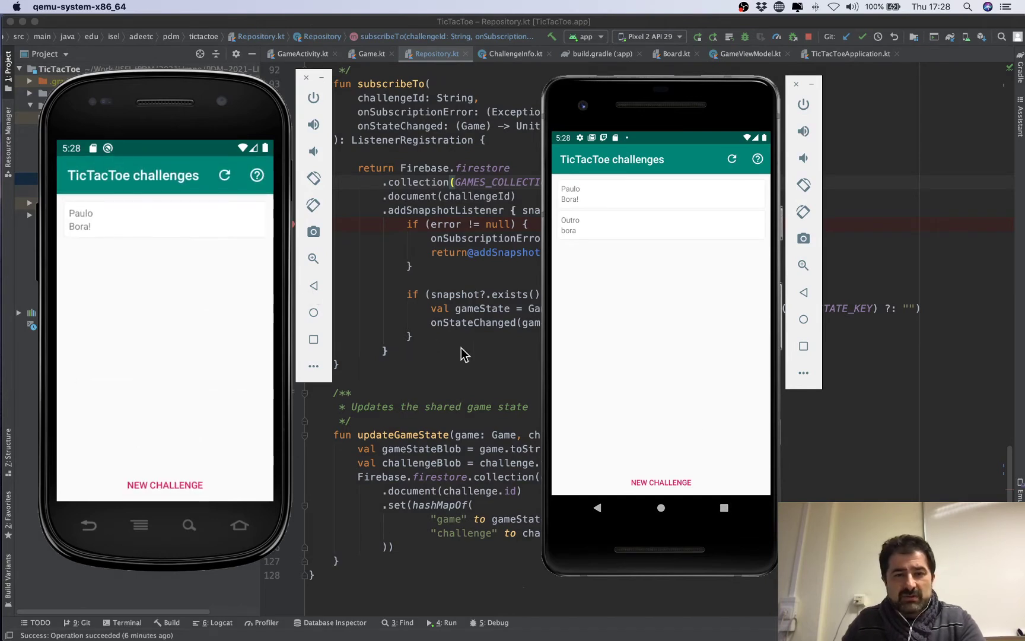
left_click(808, 37)
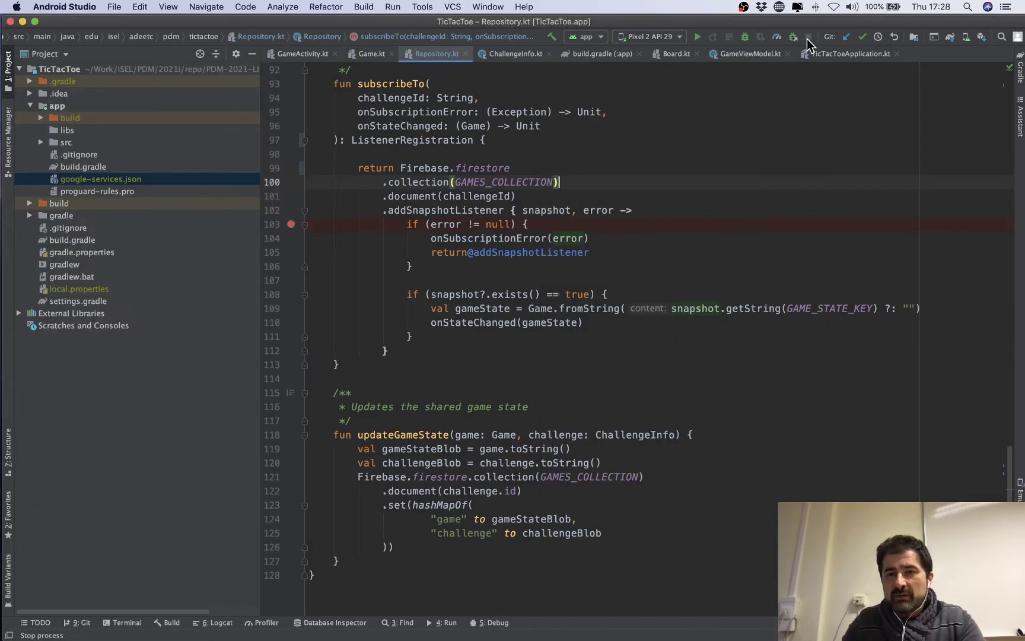
Bring up the Nexus S and Pixel 2 emulators to check their screens, and return to the Repository.kt code in Android Studio.
key("super+Tab")
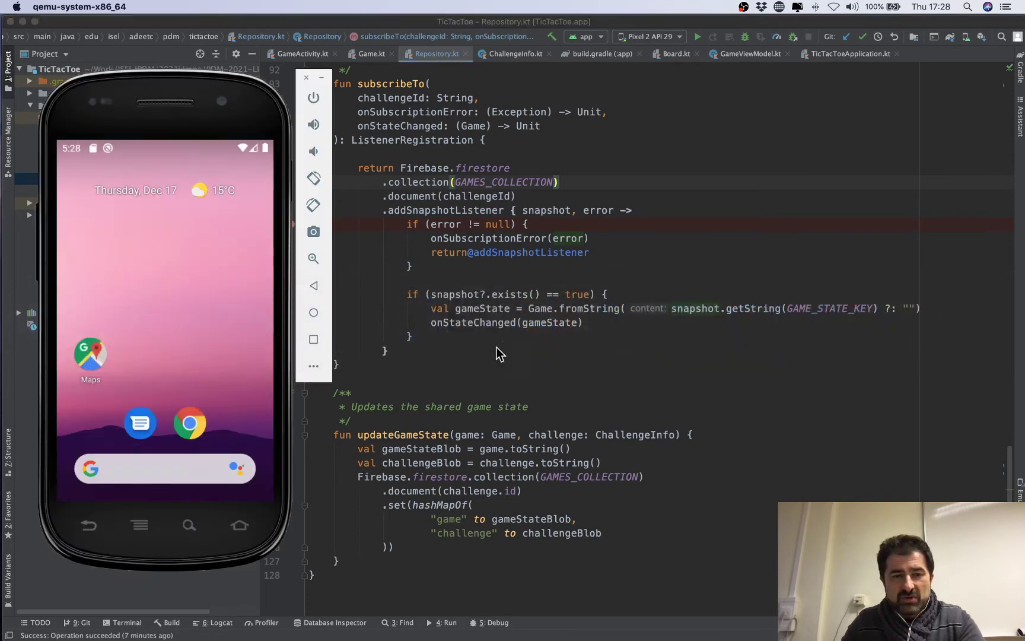
key("super+Tab")
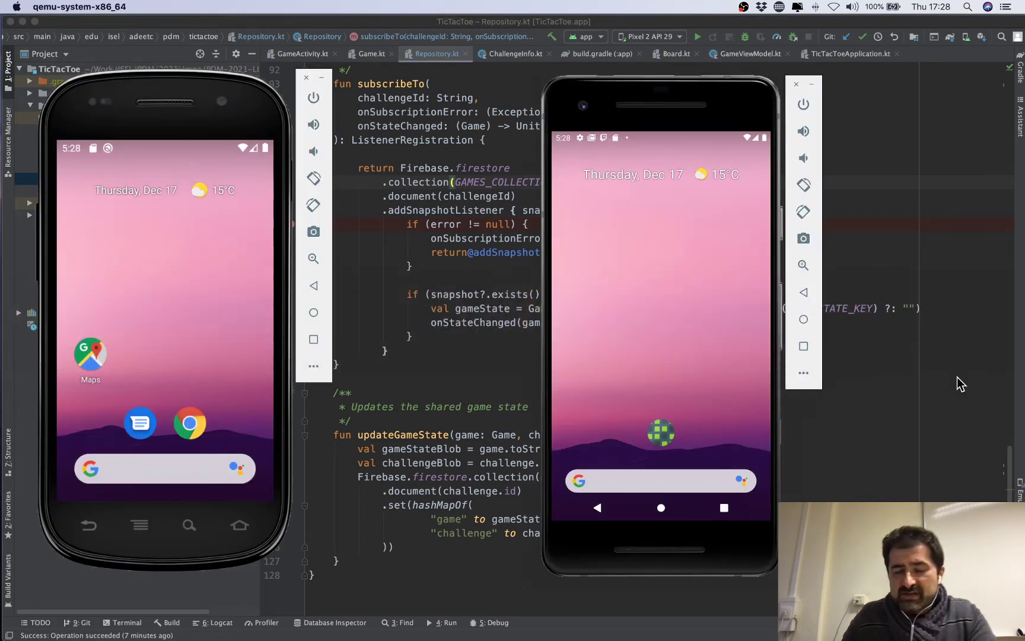
left_click(941, 394)
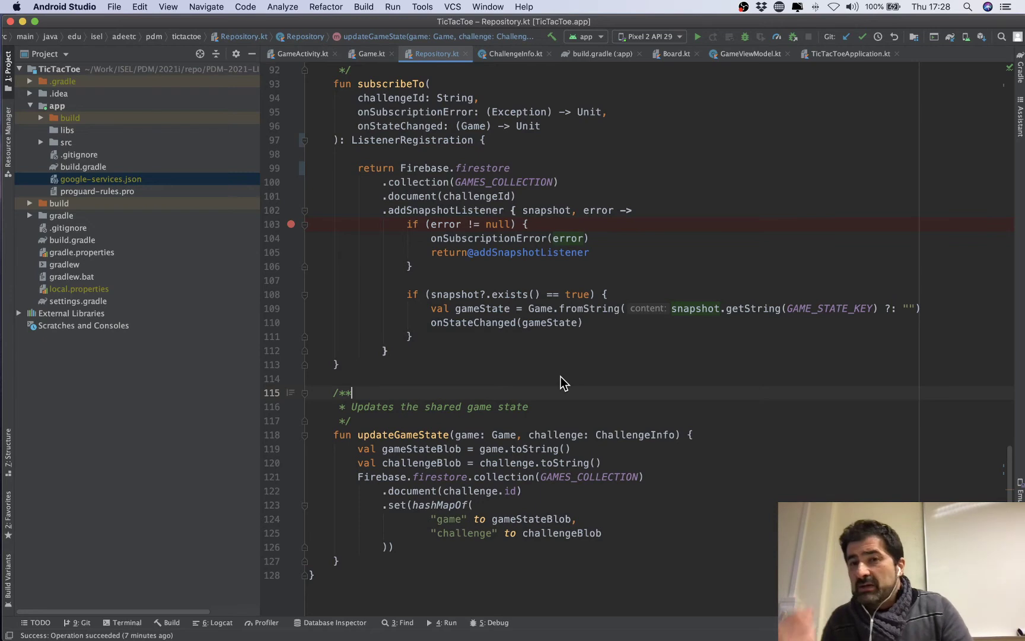
Switch to Google Chrome and delete the whole challenges collection from Cloud Firestore, confirming with the ID "challenges".
key("super+Tab")
key("Tab")
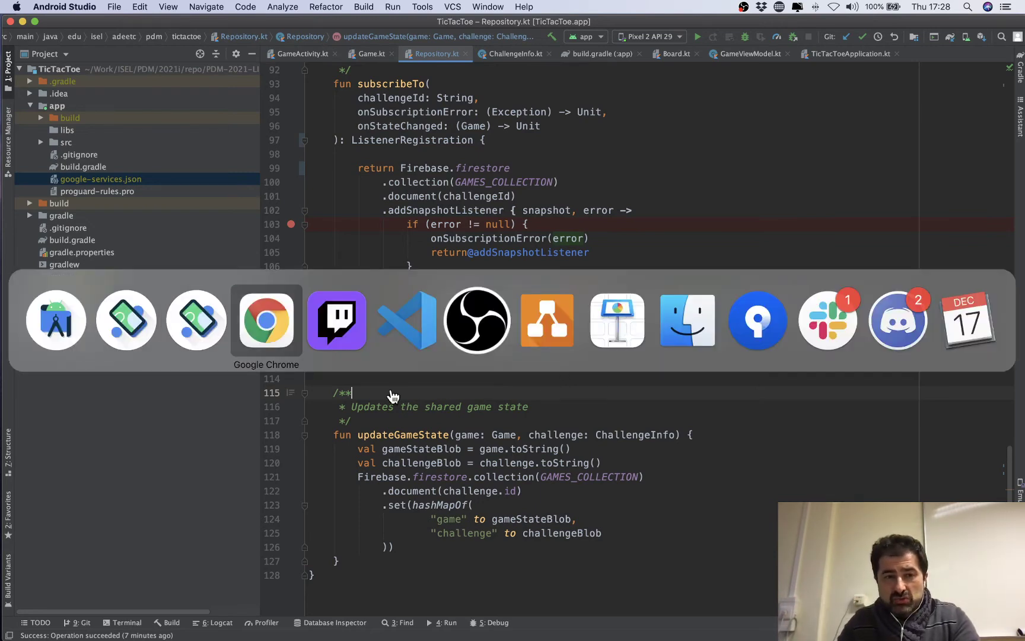
key("Escape")
mouse_move(295, 626)
left_click(219, 621)
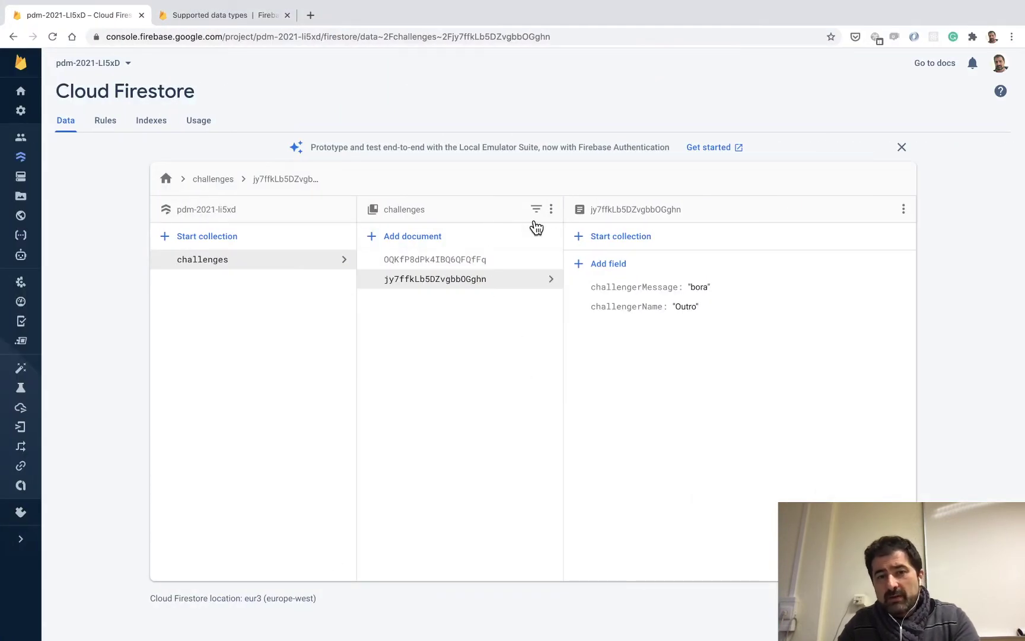
left_click(552, 209)
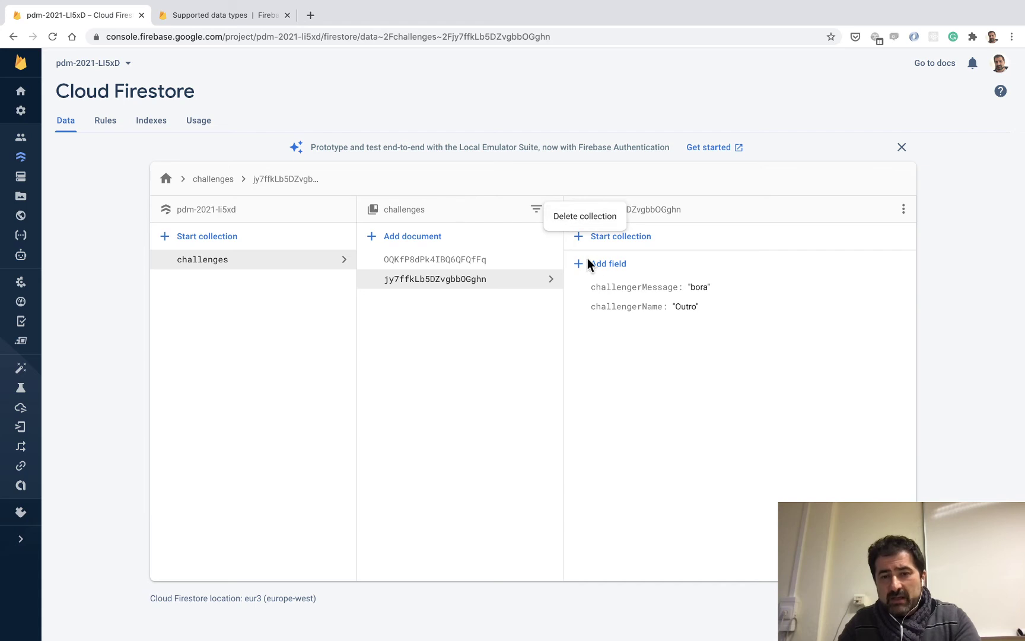
left_click(586, 217)
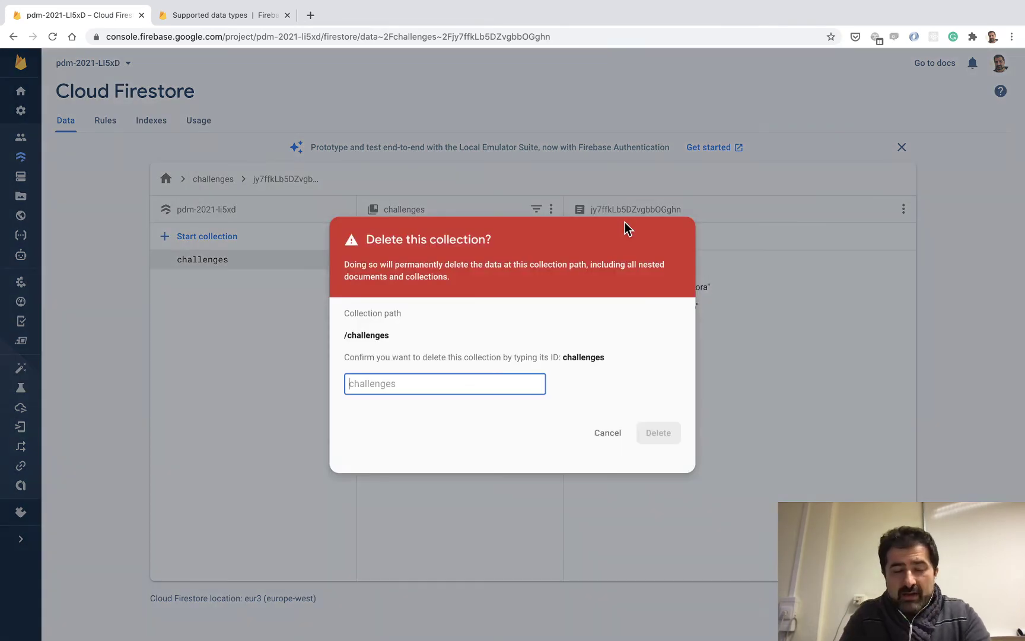
type("challenges")
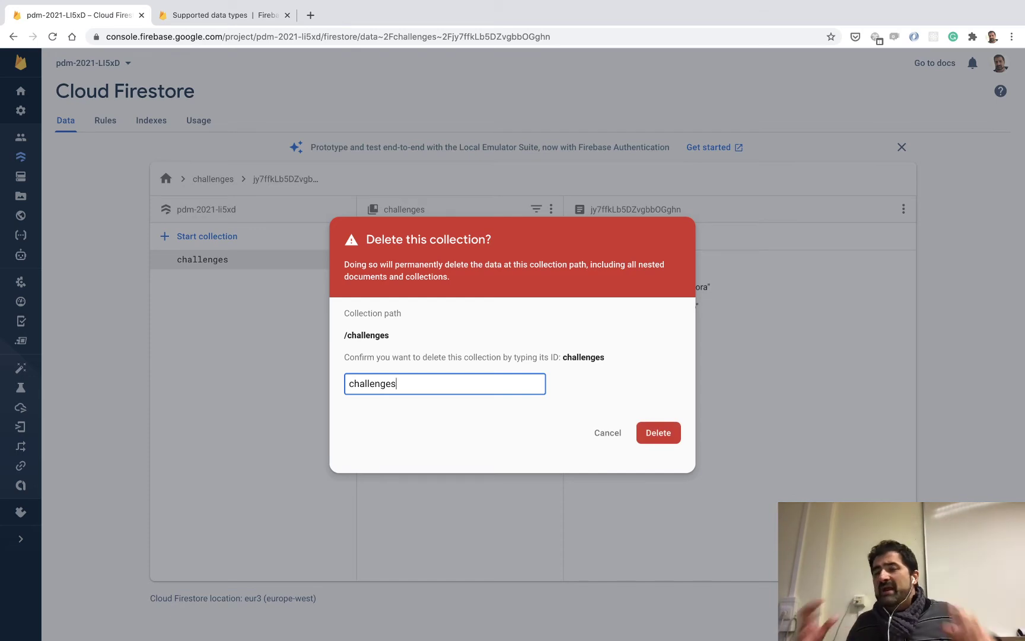
left_click(655, 438)
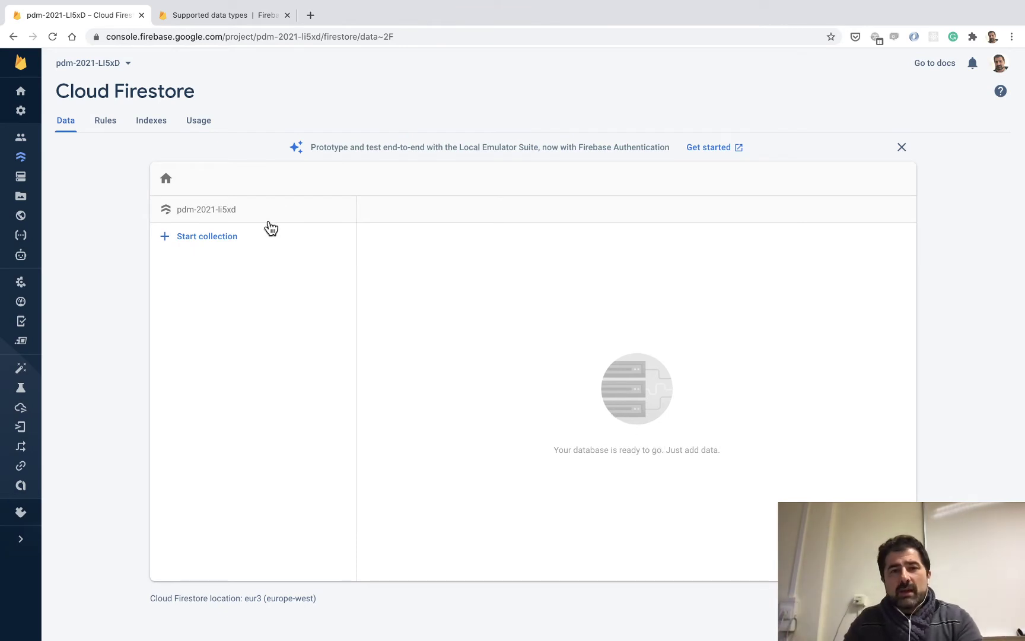
Switch back to Android Studio and run the app on multiple devices, Pixel 2 API 29 and Nexus S API 29.
key("super+Tab")
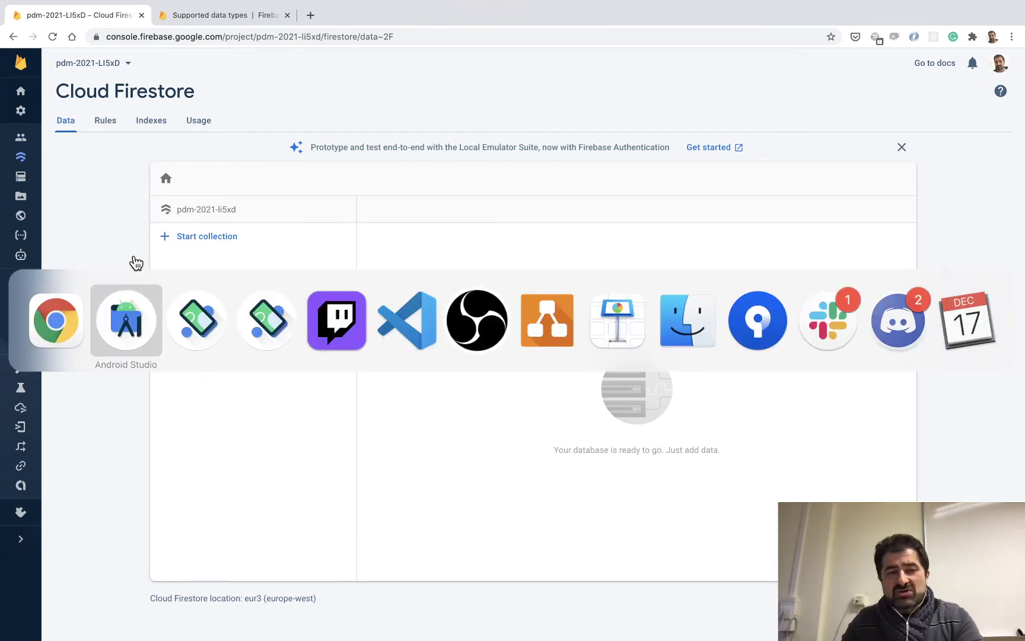
left_click(201, 339)
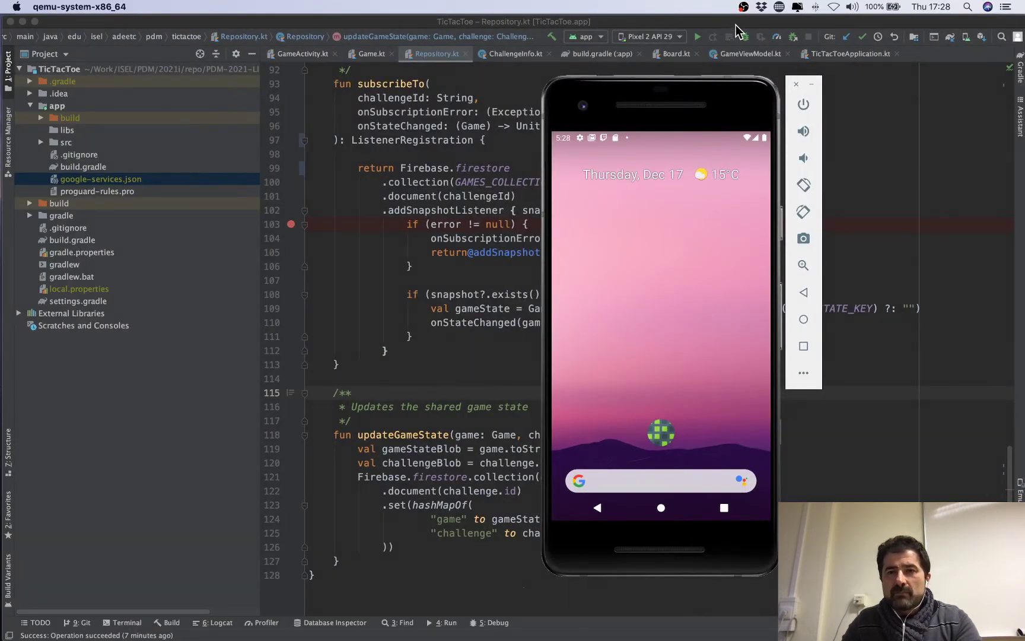
left_click(680, 36)
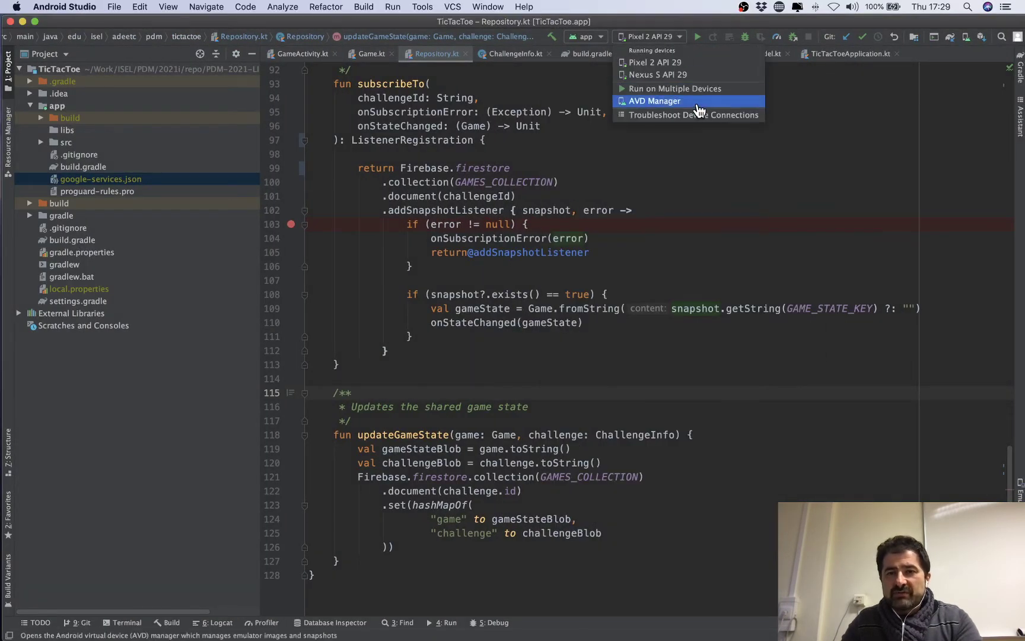
left_click(652, 89)
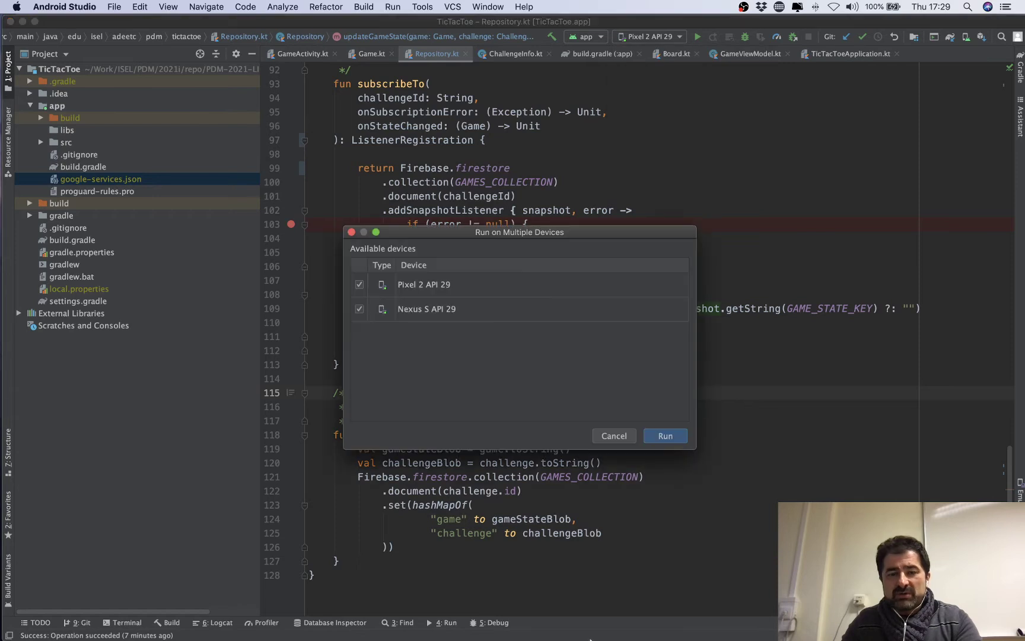
left_click(662, 436)
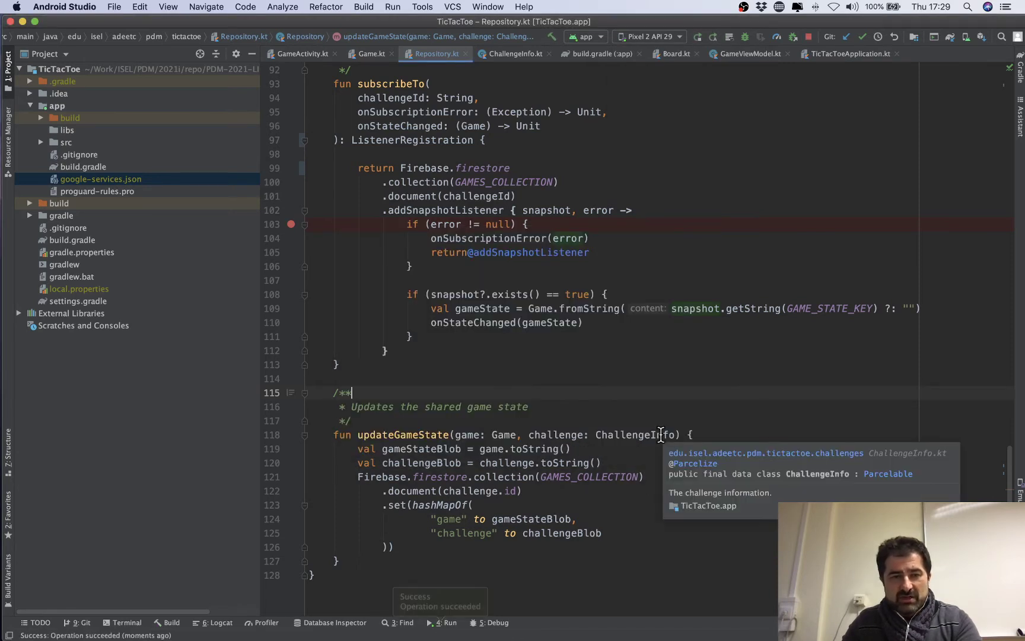
Bring both emulators to the front and start a new challenge on the Nexus S, ready to fill in its name.
key("super+Tab")
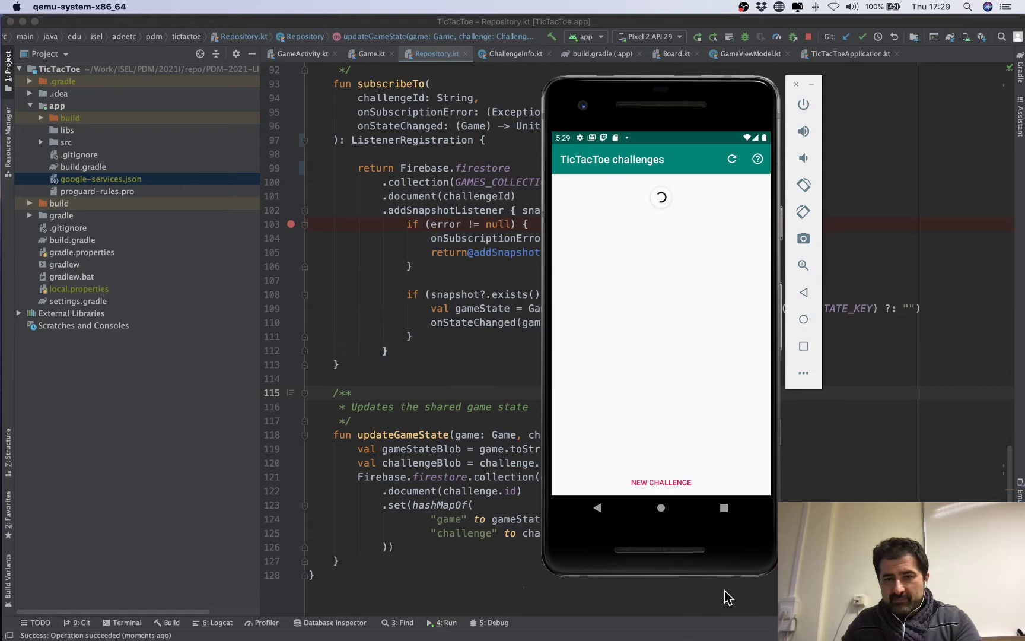
left_click(736, 616)
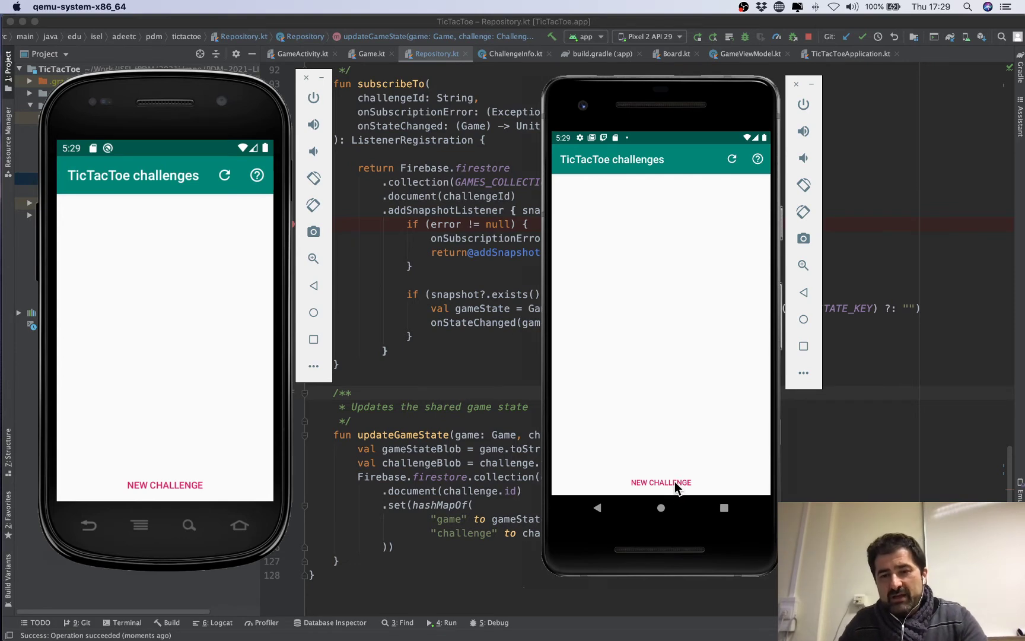
left_click(195, 486)
left_click(181, 284)
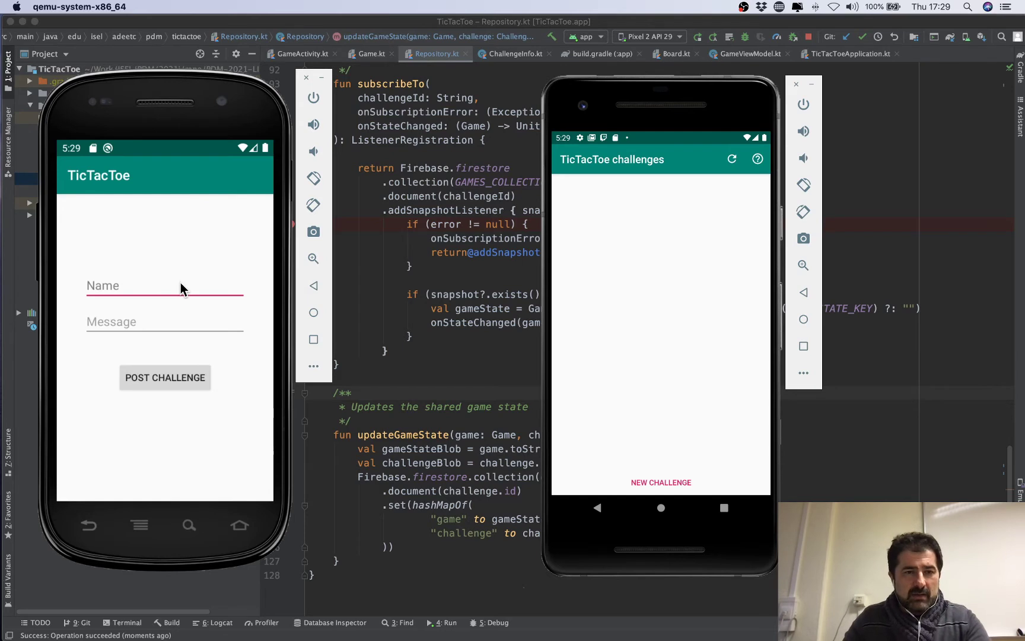
type("Paulo")
key("Tab")
type("Teste")
key("BackSpace")
key("BackSpace")
key("BackSpace")
key("BackSpace")
key("BackSpace")
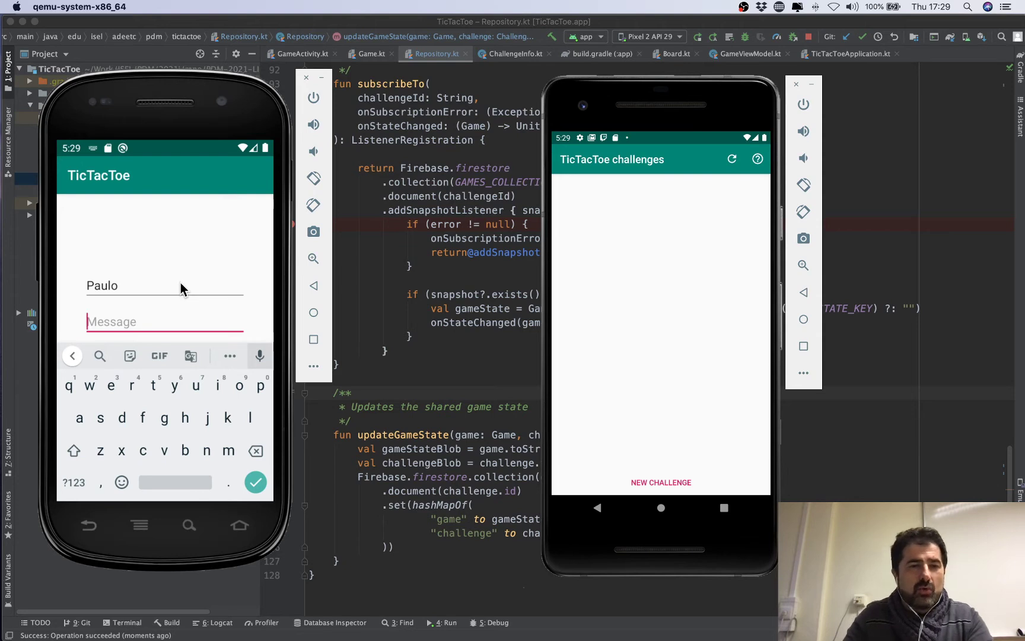
Set the challenger name of the new challenge on the Nexus S to "Cota Batido".
double_click(123, 288)
type("C")
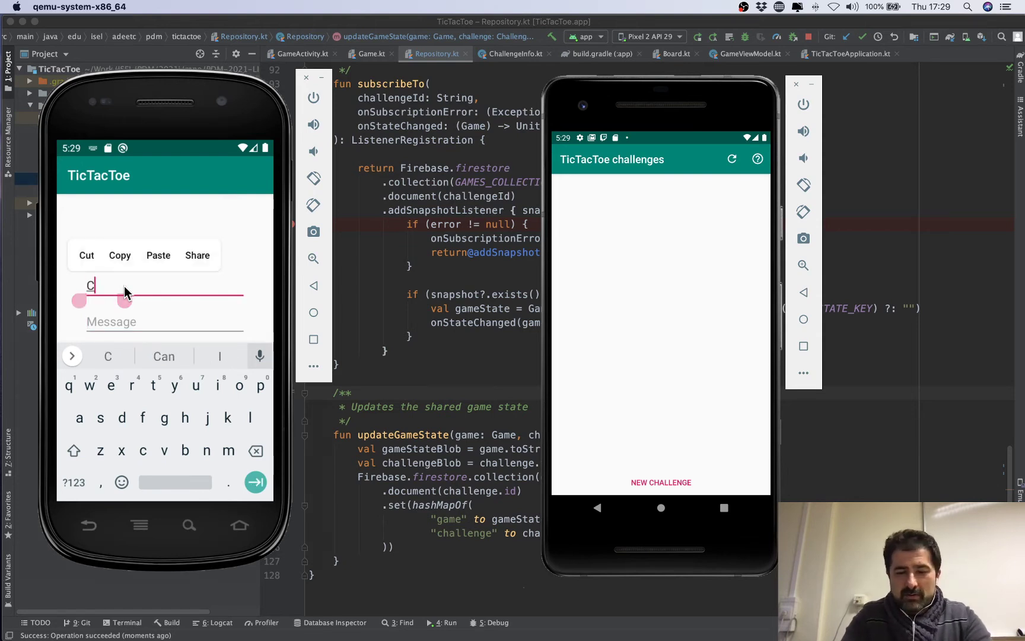
type("ota Batido")
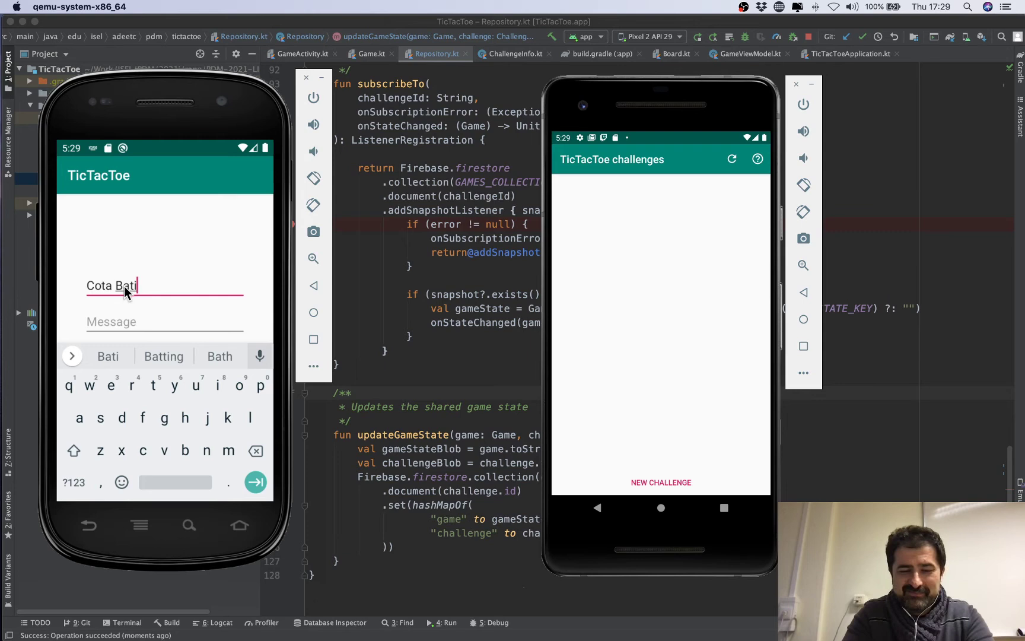
Enter "é só meninos =p" as the challenge message and post the challenge from the Nexus S emulator.
left_click(168, 322)
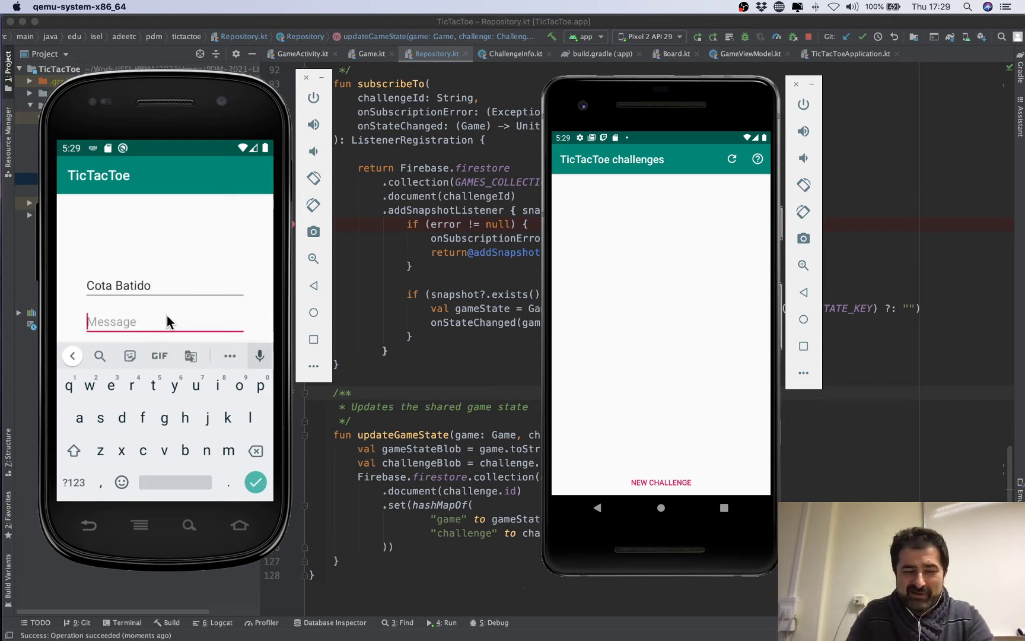
type("e")
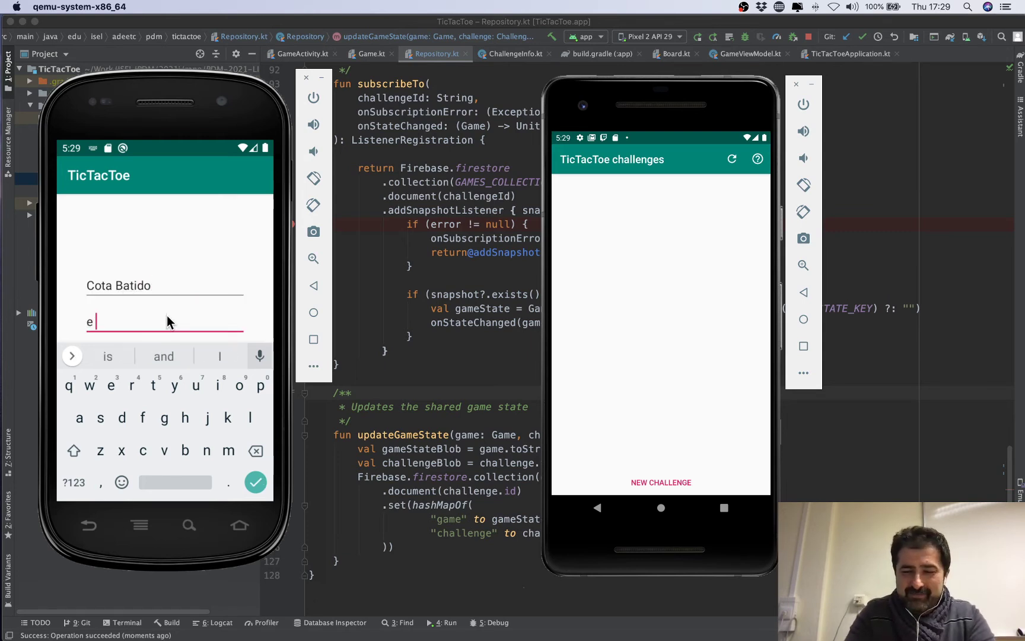
key("BackSpace")
left_click(113, 387)
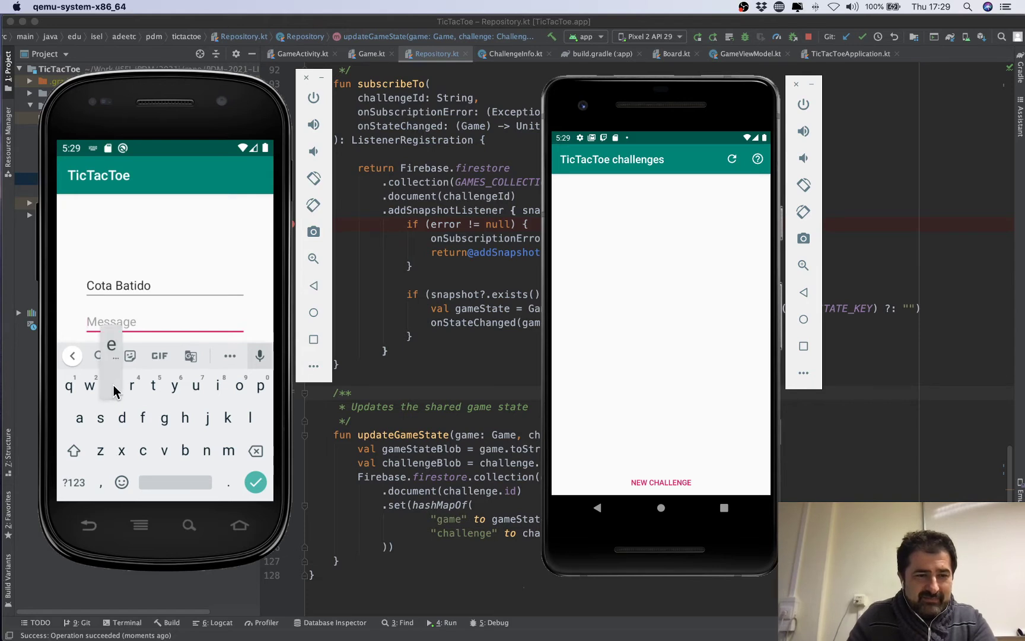
left_click_drag(113, 387, 134, 360)
type("s")
left_click(248, 390)
left_click_drag(248, 391, 258, 351)
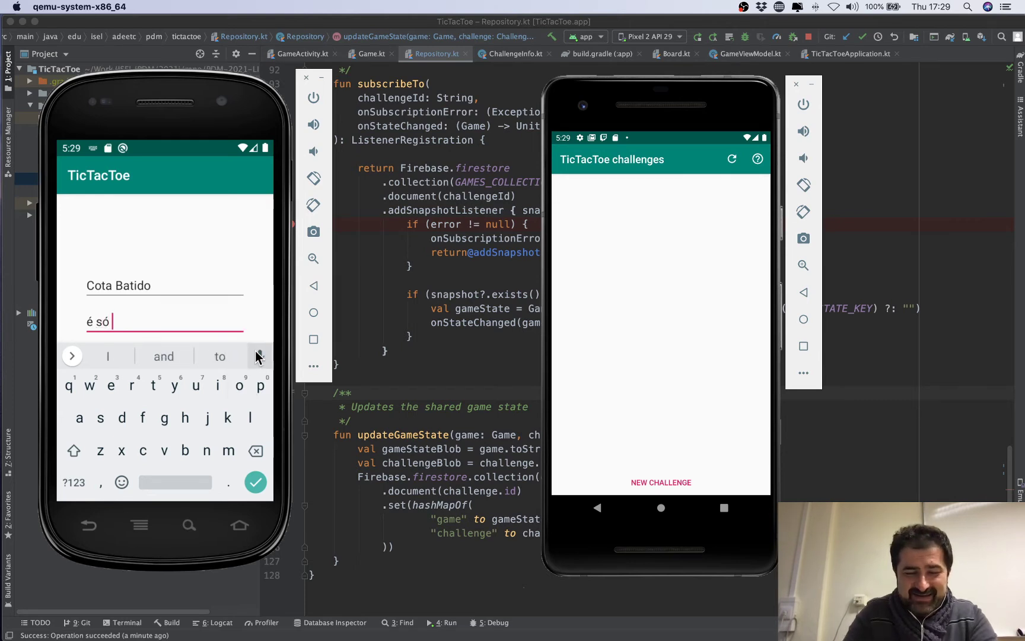
type("meninos ")
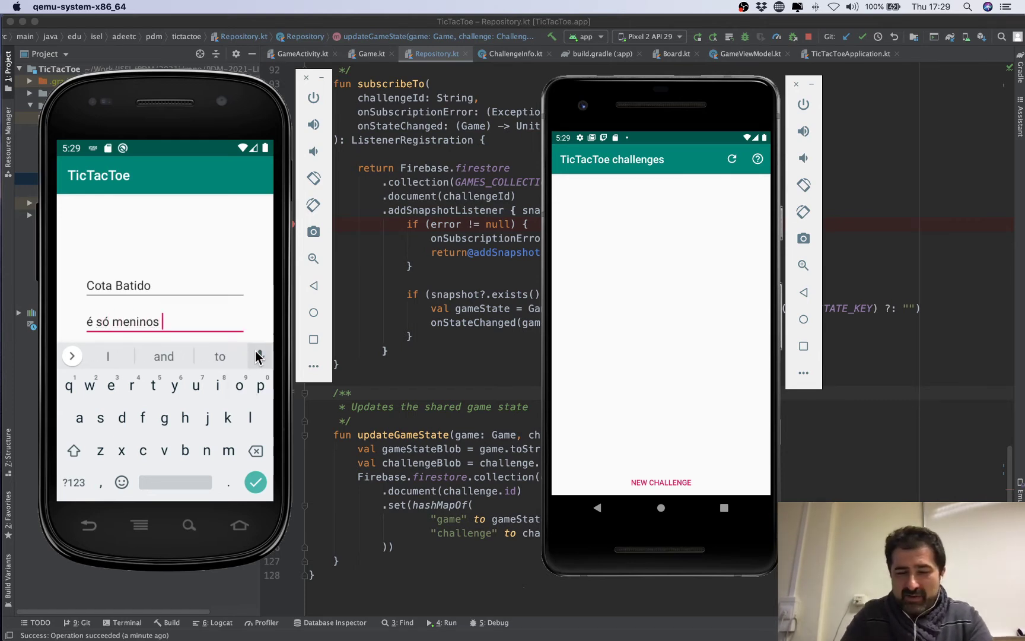
type("=p")
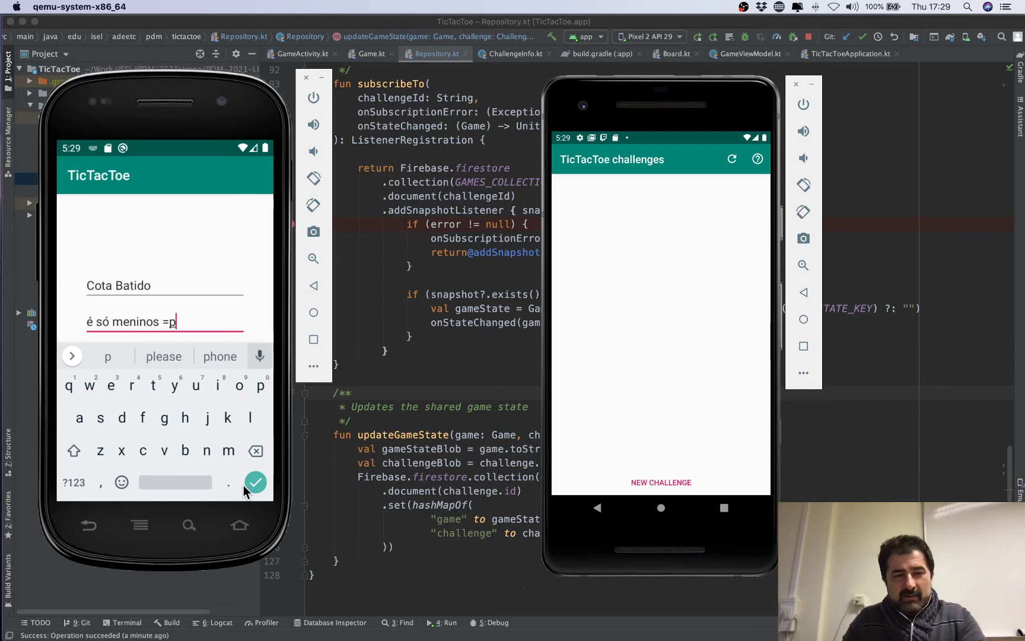
left_click(247, 490)
left_click(201, 380)
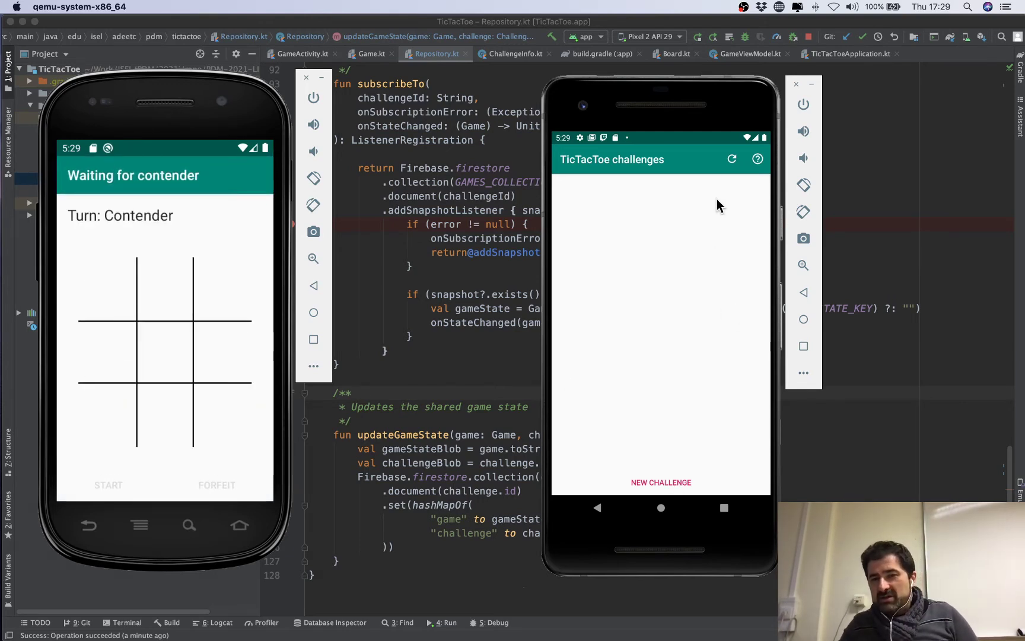
Refresh the challenges list on the Pixel 2 emulator and accept Cota Batido's challenge.
left_click(736, 160)
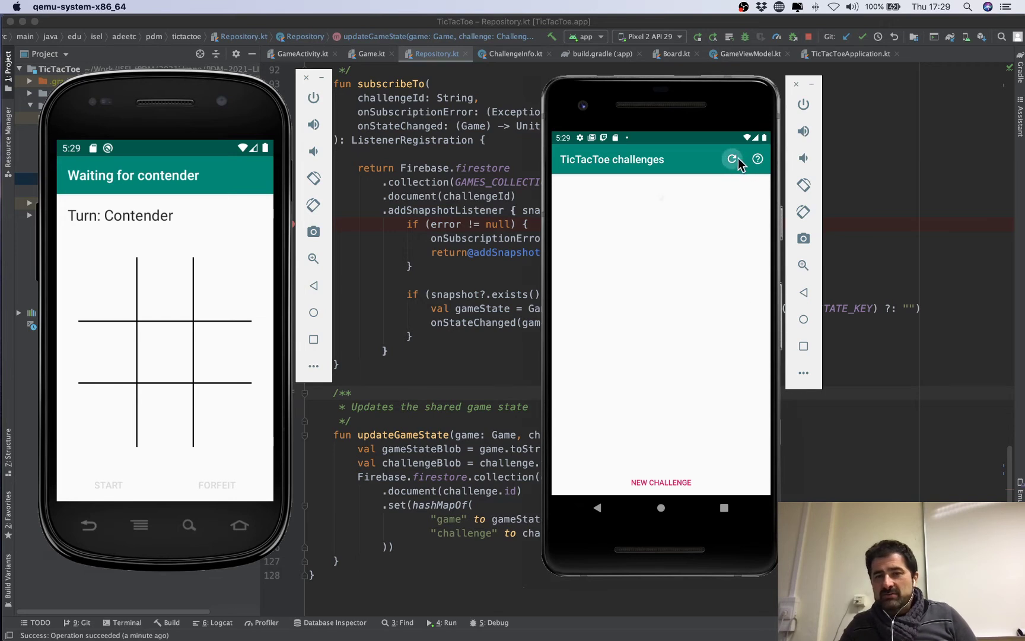
left_click(656, 197)
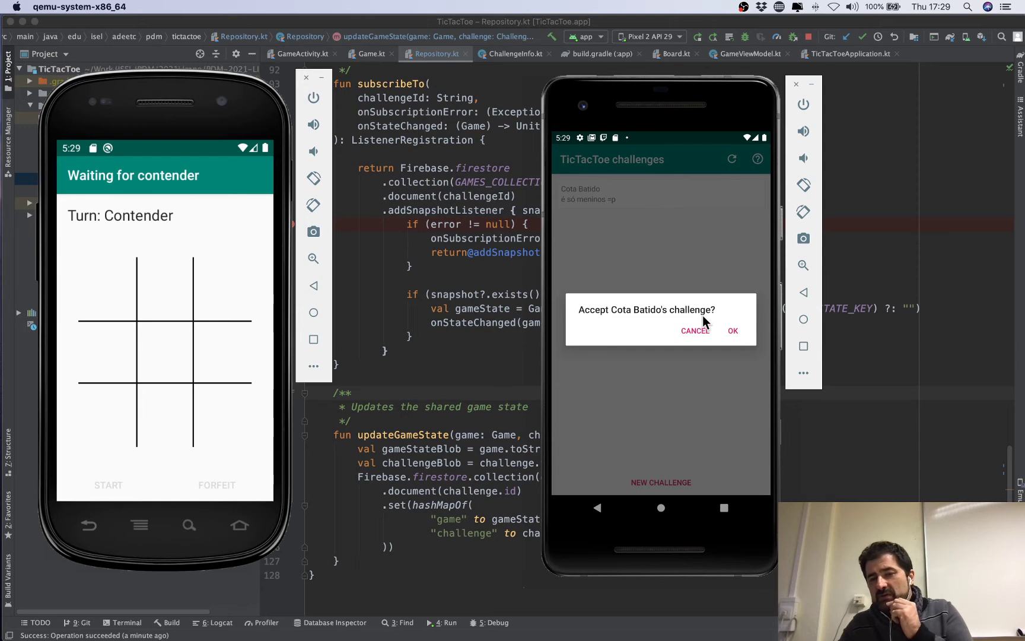
left_click(734, 331)
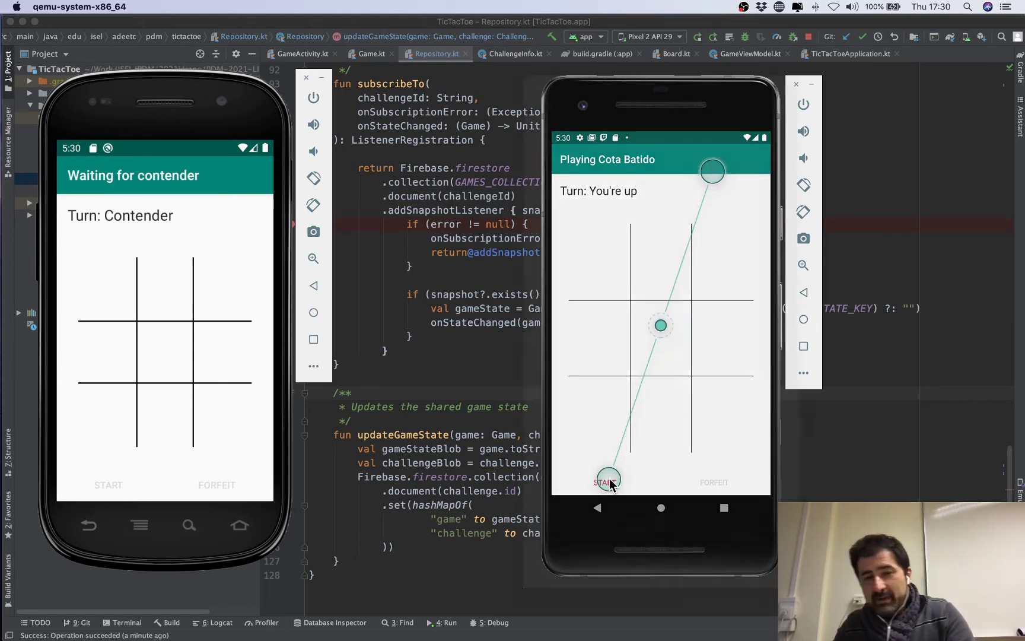
Switch to the Google Chrome window showing the Cloud Firestore page of the pdm-2021-LI5xD project.
key("super+Tab")
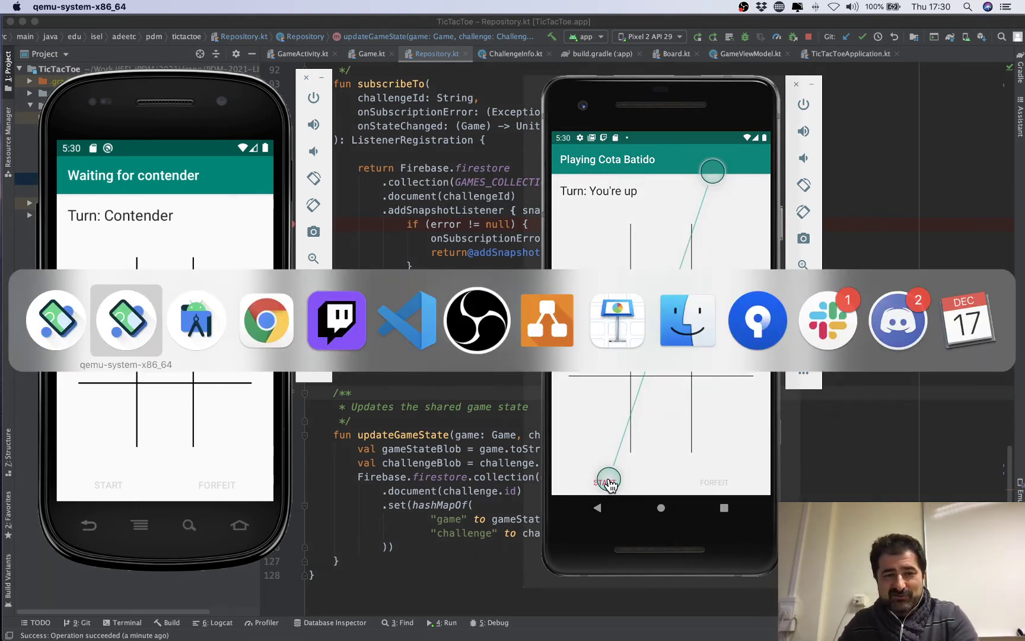
key("super+Tab")
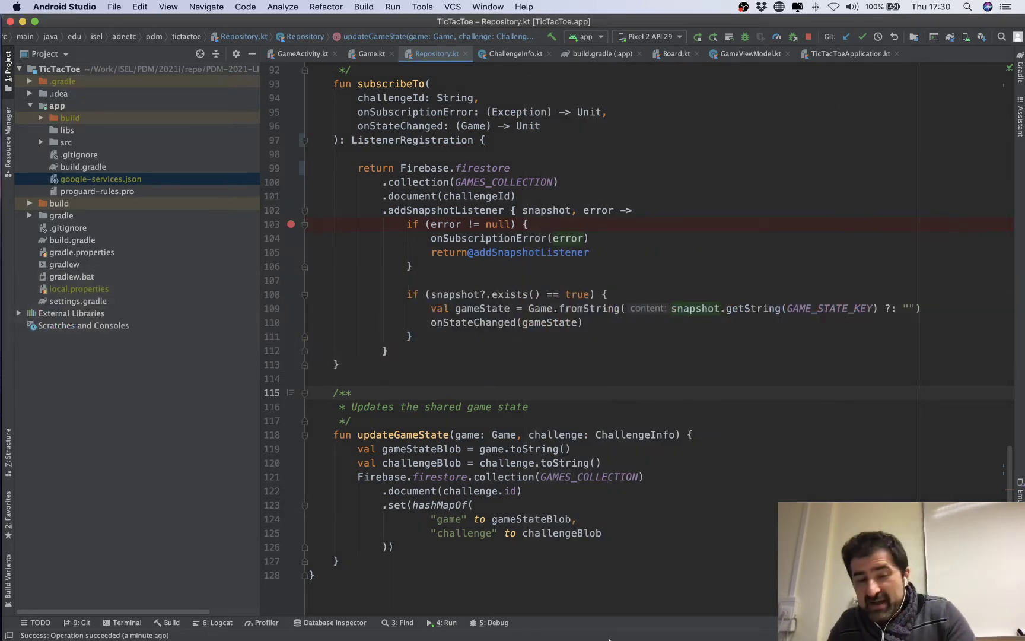
mouse_move(602, 621)
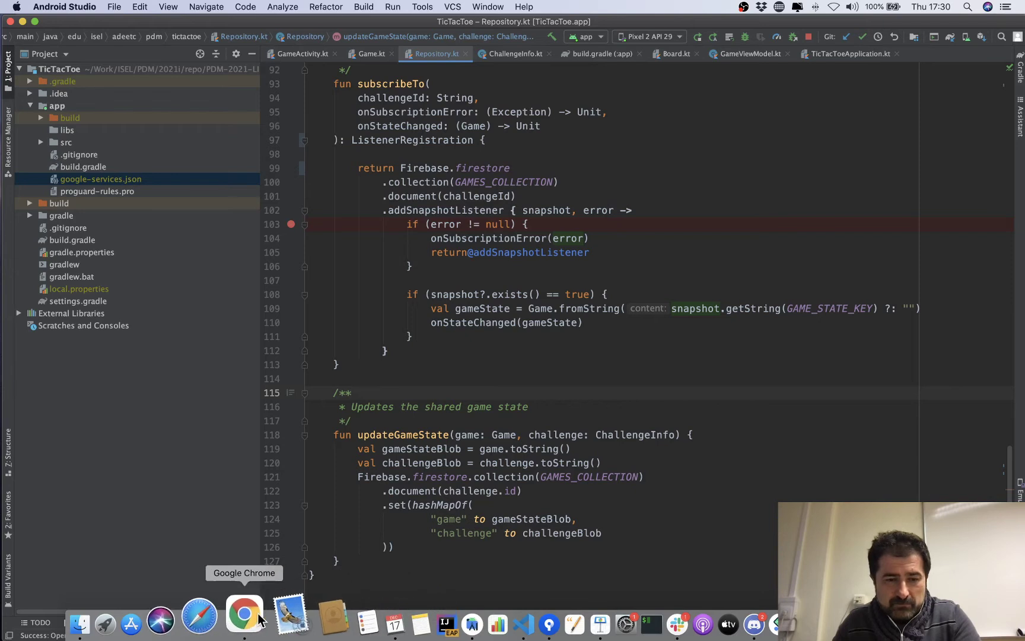
right_click(260, 620)
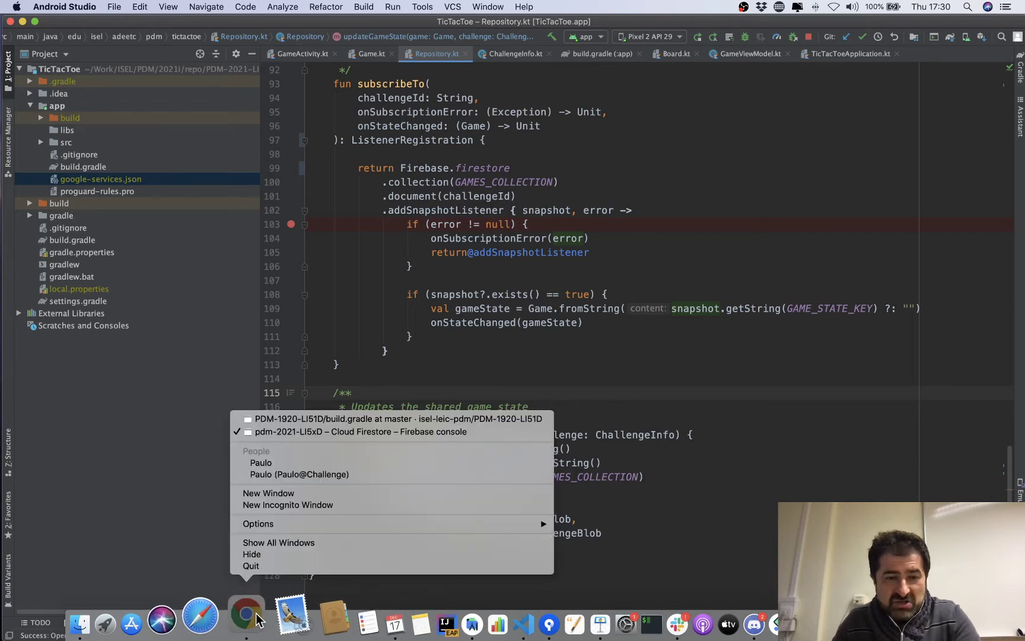
left_click(333, 426)
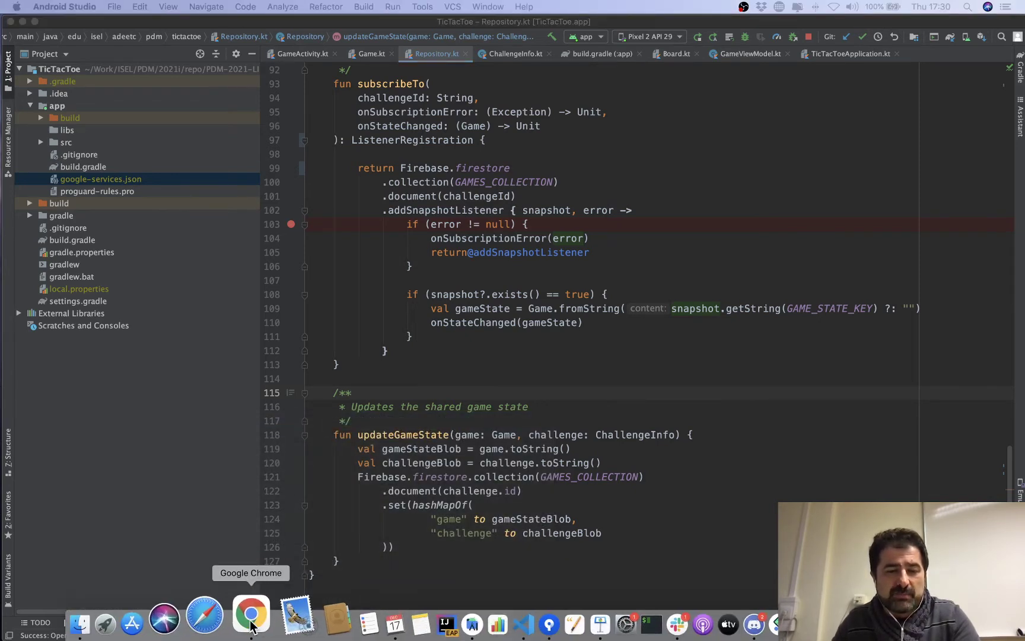
Switch to Google Chrome and reload the Cloud Firestore data page of the pdm-2021-LI5xD project.
left_click(250, 623)
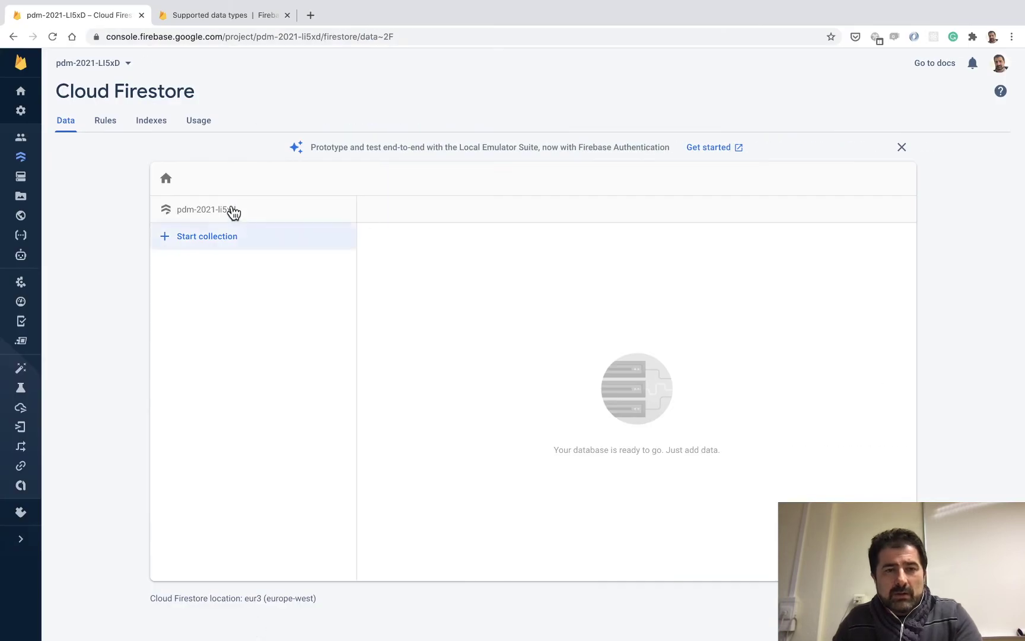
left_click(52, 36)
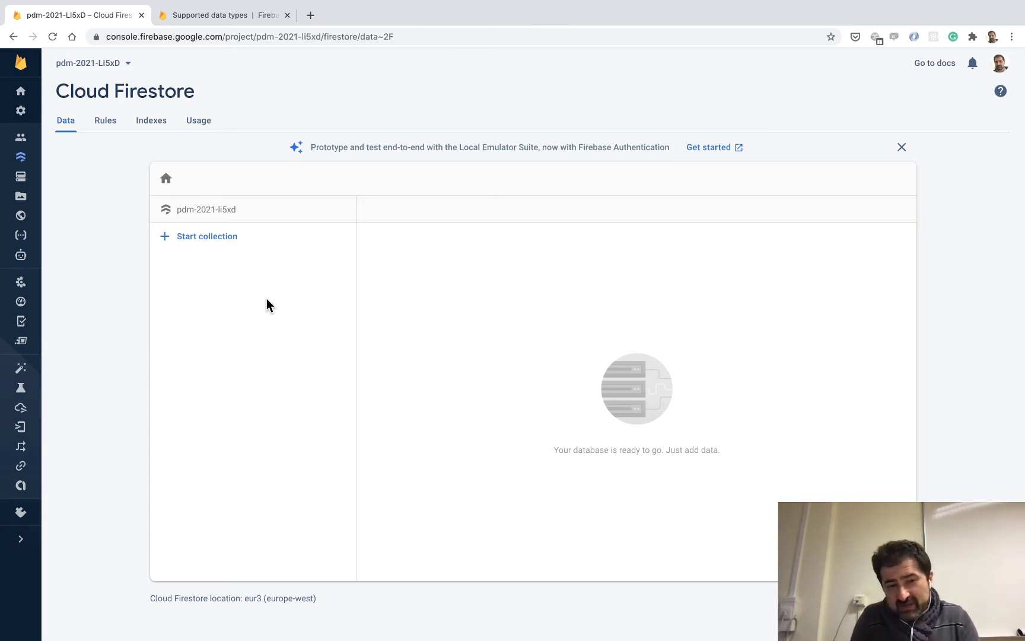
Switch to the draw.io whiteboard and duplicate the /challenges label, placing the copy directly below the original.
key("super+Tab")
key("super+Tab")
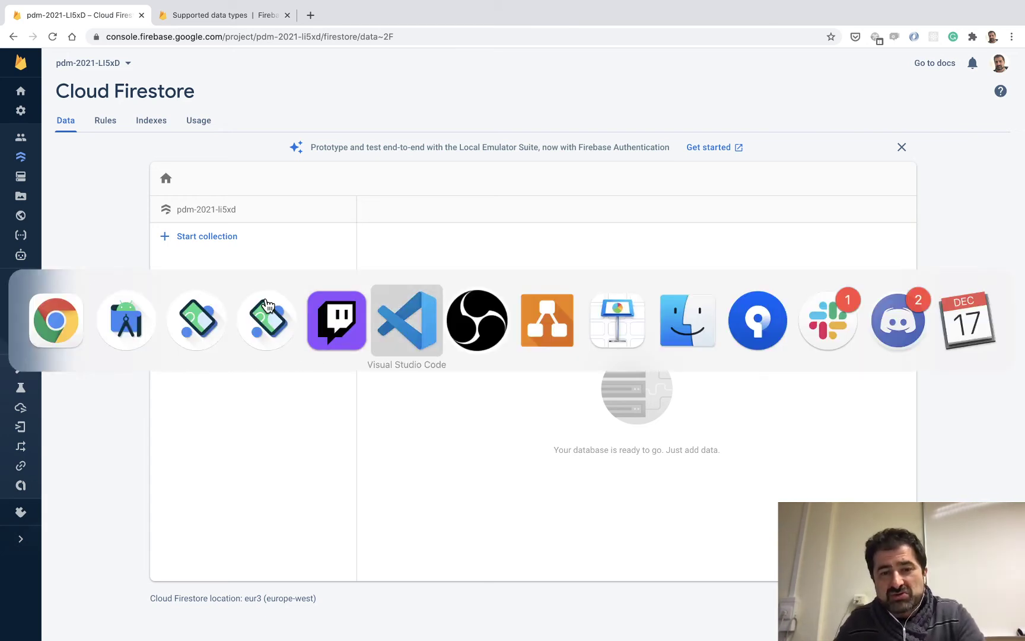
left_click(554, 330)
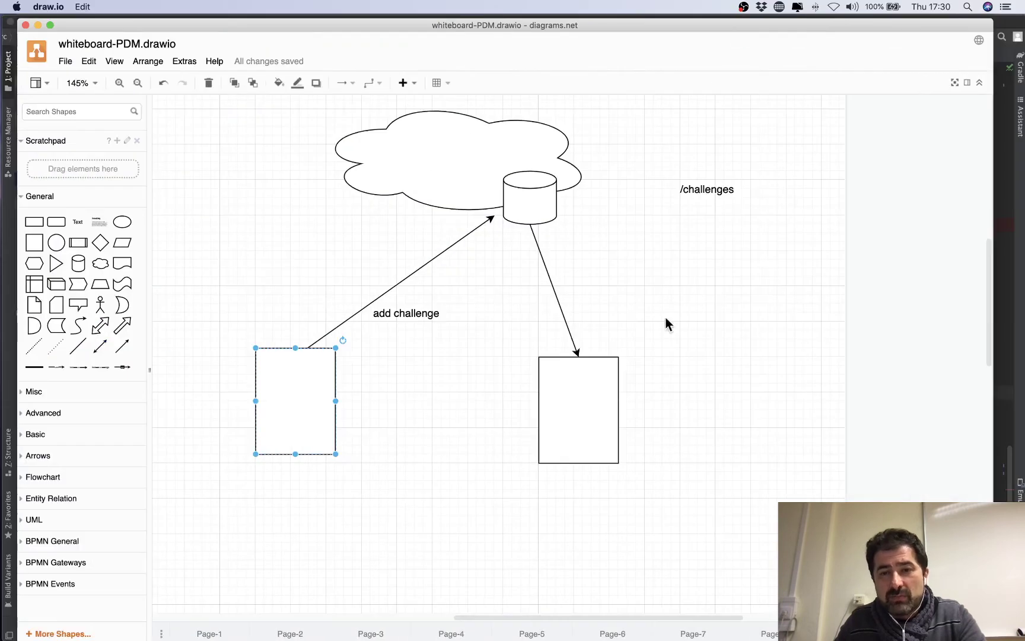
left_click(716, 190)
key("super+d")
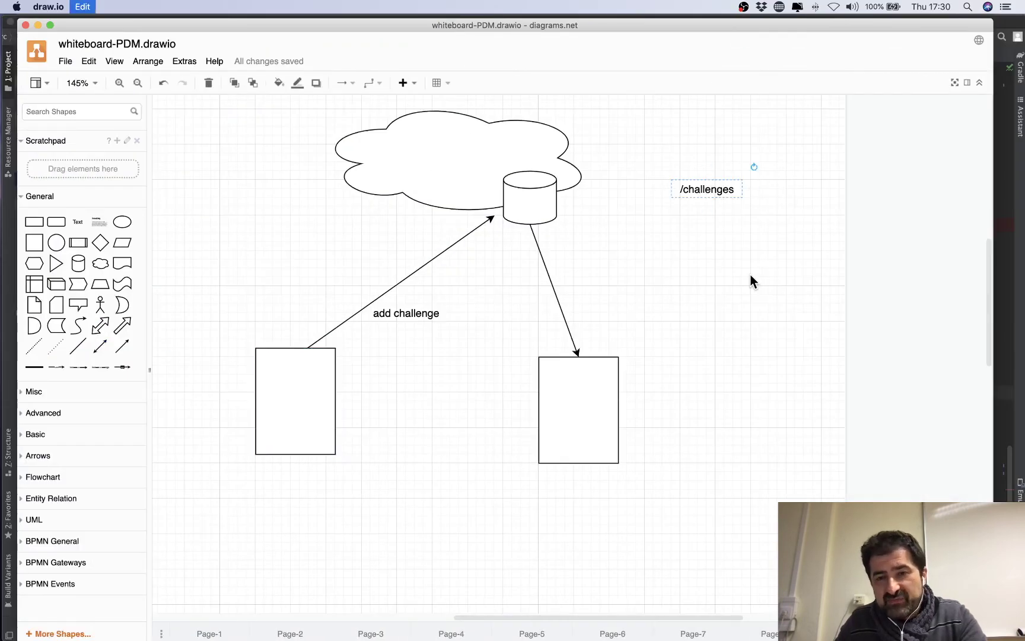
left_click_drag(718, 207, 709, 224)
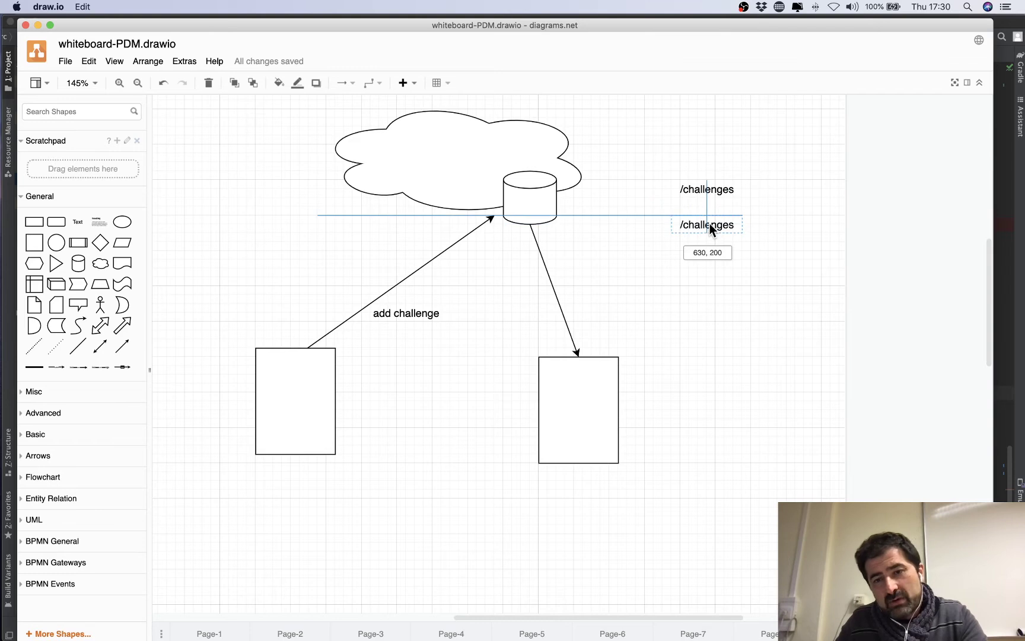
Change the duplicated label's text to /games and shift it roughly into left alignment with /challenges.
double_click(737, 229)
key("Right")
key("Left")
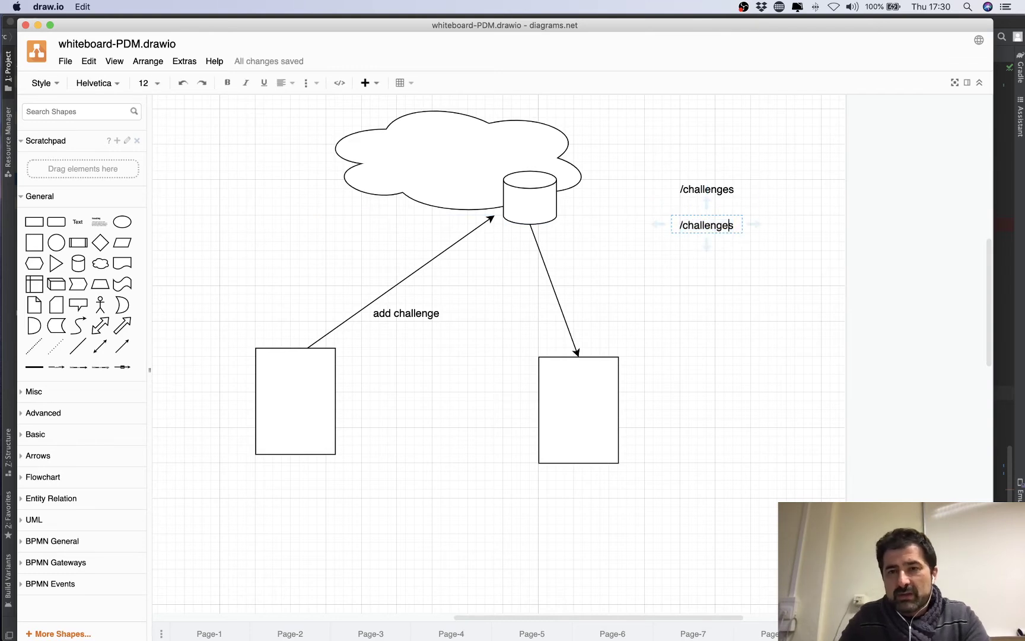
key("super+a")
type("/games")
left_click(761, 284)
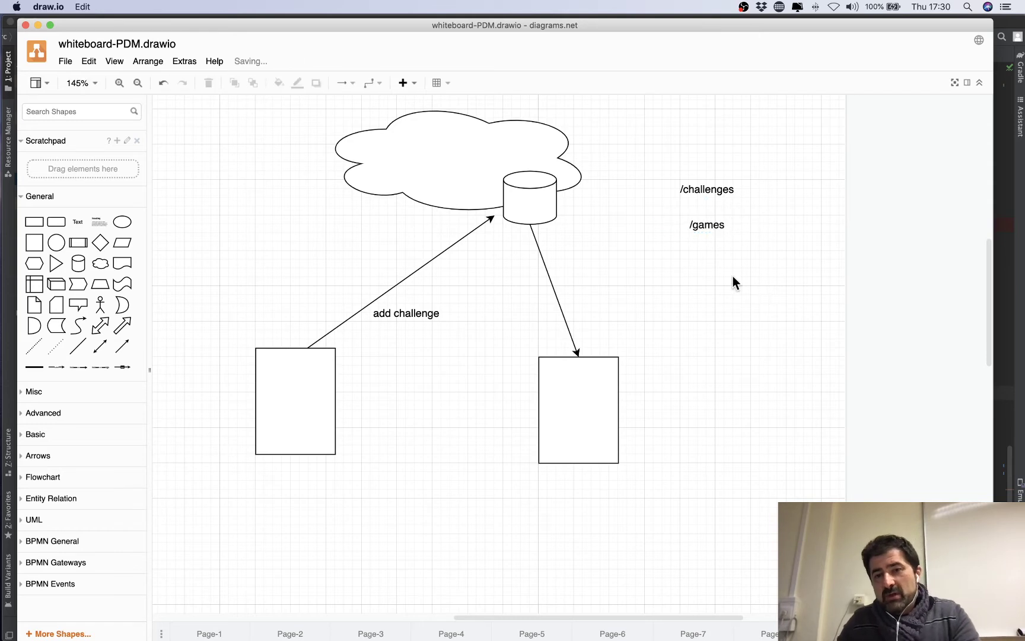
left_click_drag(706, 227, 703, 193)
left_click(770, 284)
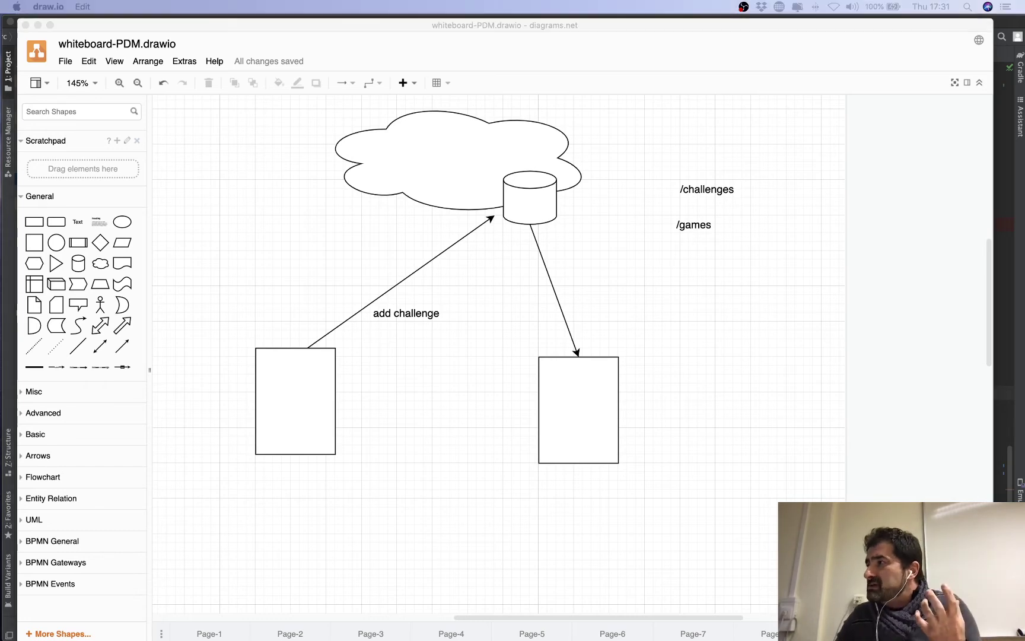
Add a circle labelled "agame" beneath the cloud's left side and enlarge it to fit the text.
left_click(758, 186)
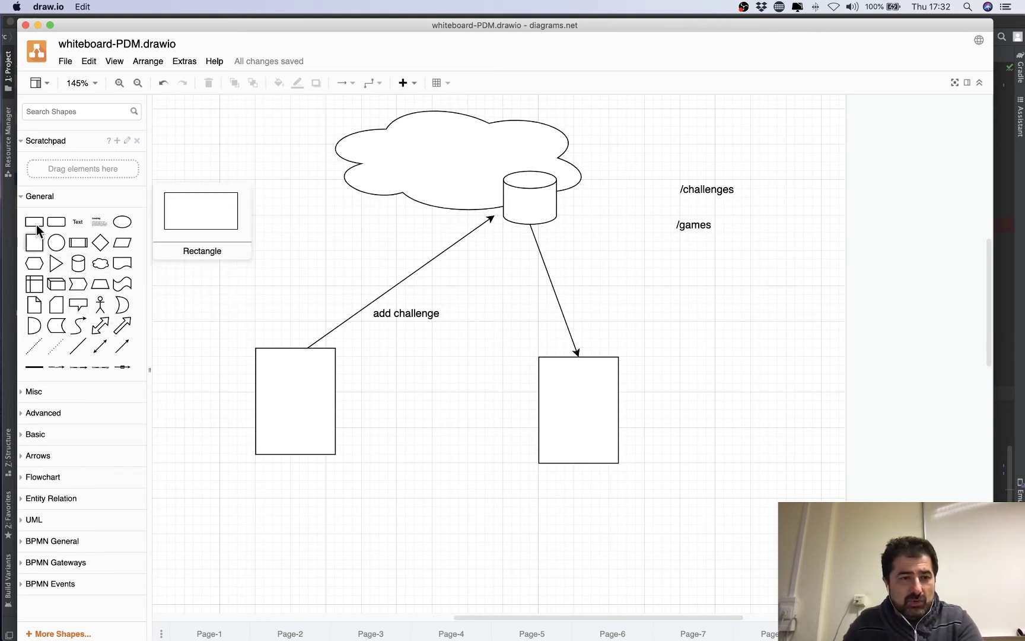
left_click_drag(78, 261, 554, 227)
left_click_drag(628, 294, 337, 204)
double_click(353, 220)
type("game")
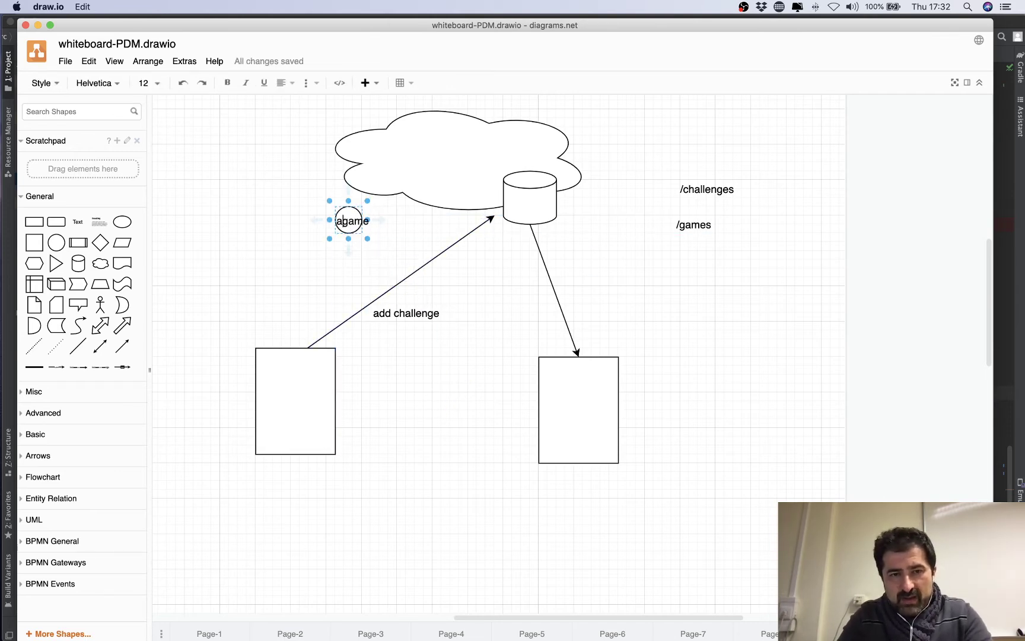
left_click(309, 272)
left_click(348, 223)
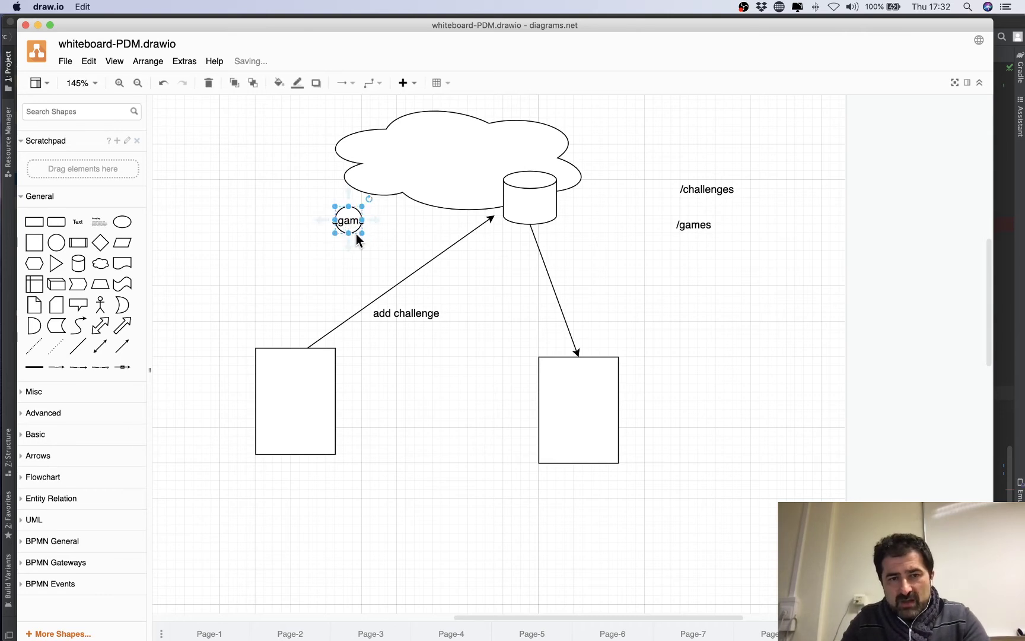
mouse_move(362, 234)
left_mouse_down()
mouse_move(380, 252)
mouse_move(351, 226)
left_mouse_up()
Duplicate the add challenge arrow and connect the copy from the top of the left rectangle to the agame circle.
left_click(349, 316)
key("ctrl+d")
left_click_drag(502, 224, 336, 240)
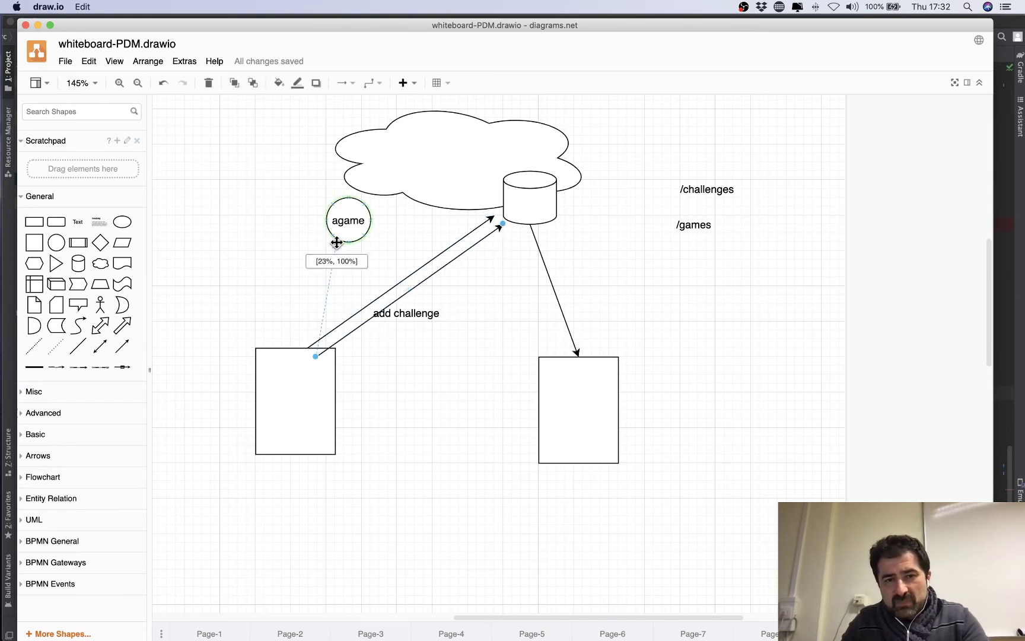
left_click_drag(315, 356, 295, 348)
Duplicate the new arrow and connect the copy from the agame circle to the top of the right rectangle.
key("ctrl+d")
left_click_drag(344, 252, 565, 356)
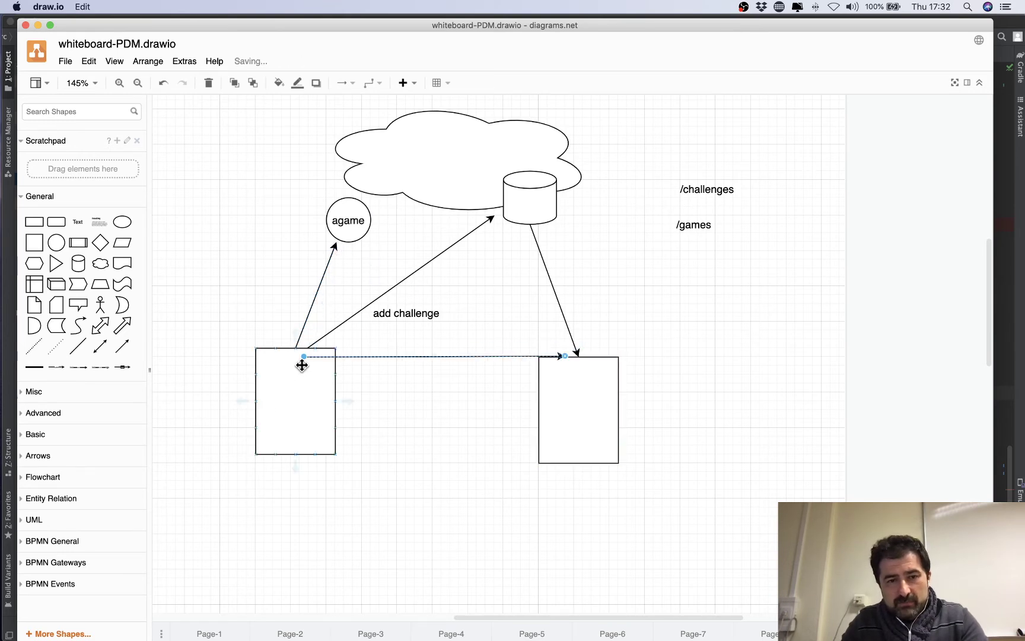
left_click_drag(304, 356, 364, 236)
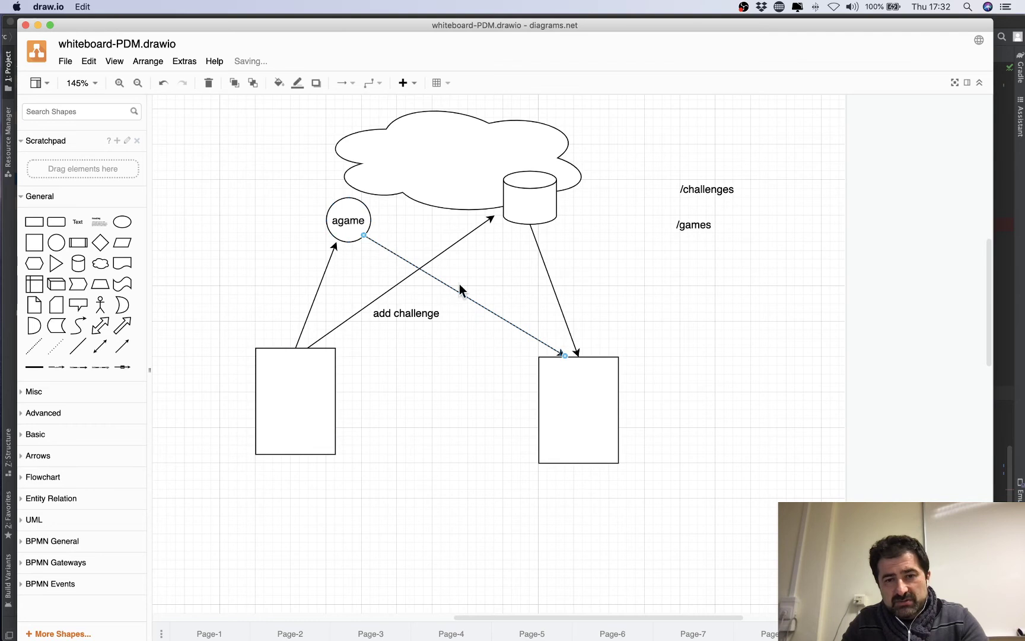
right_click(475, 300)
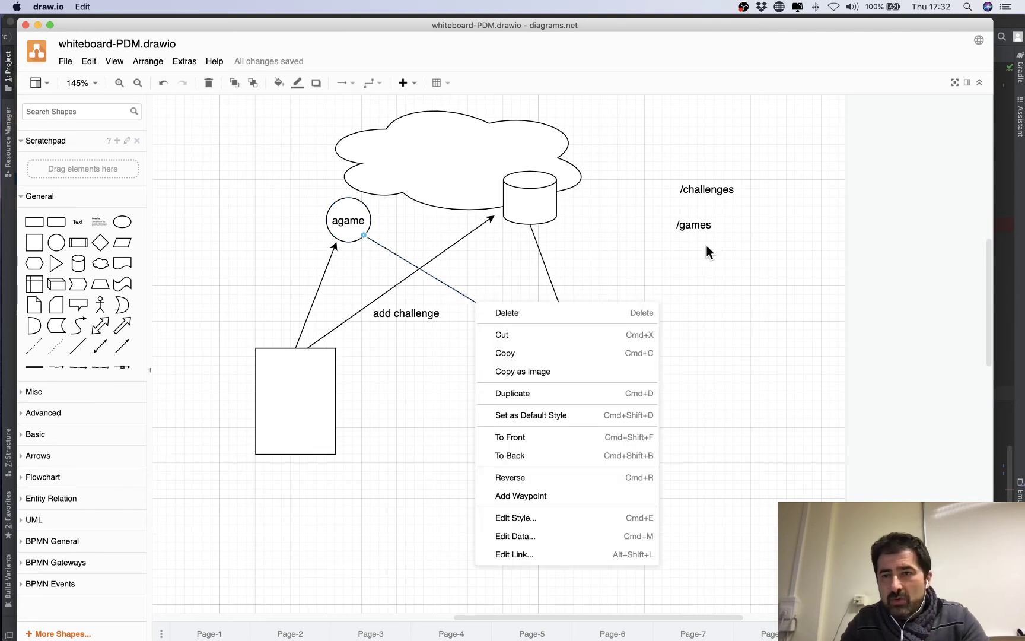
left_click(746, 339)
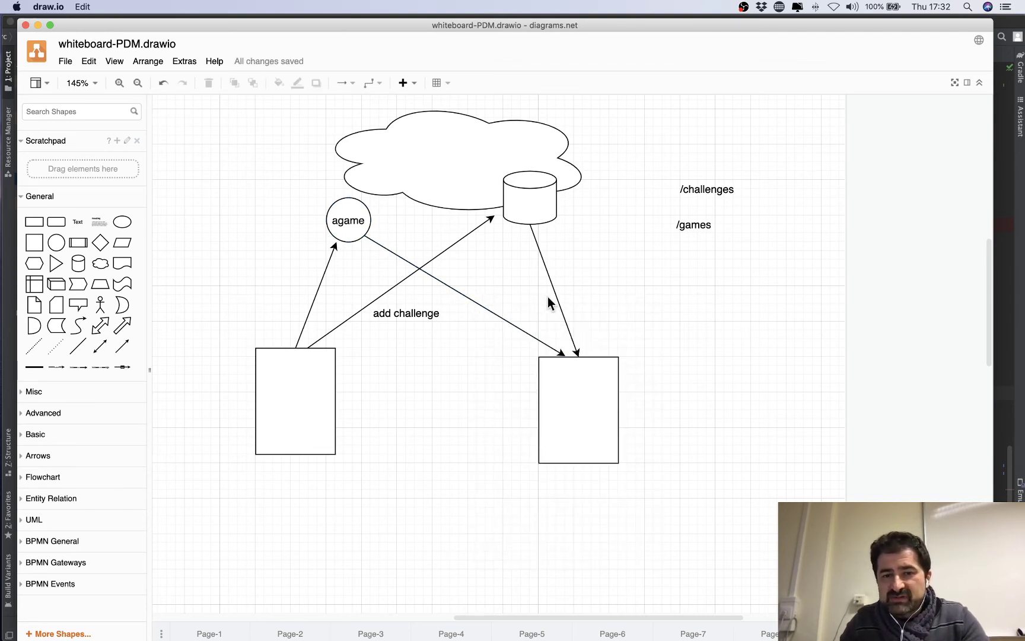
Show the format settings and add a line-start arrowhead to the connector between the agame circle and the right rectangle.
left_click(512, 324)
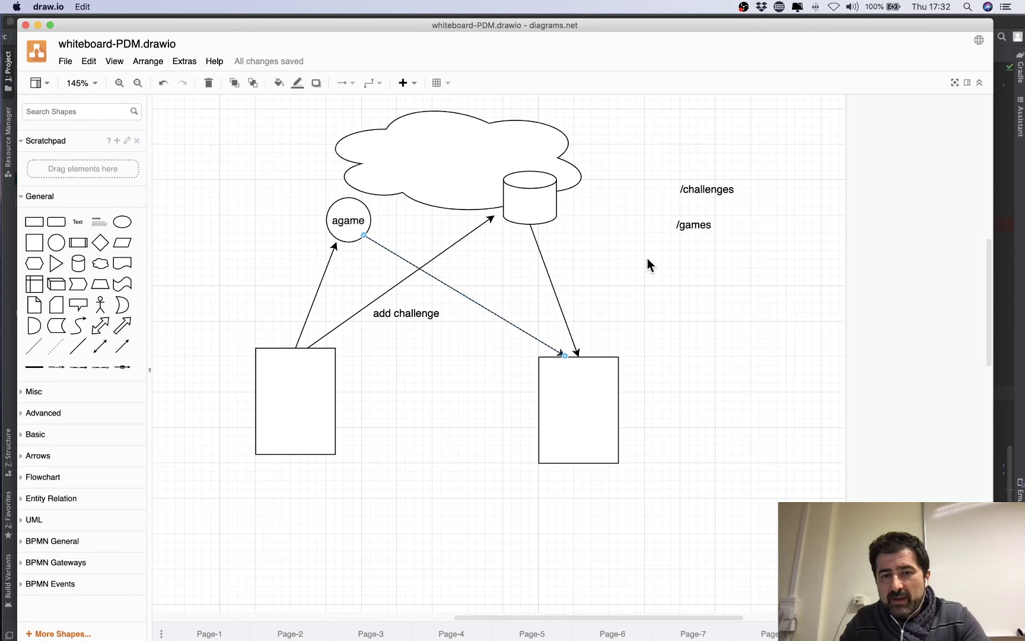
left_click(967, 83)
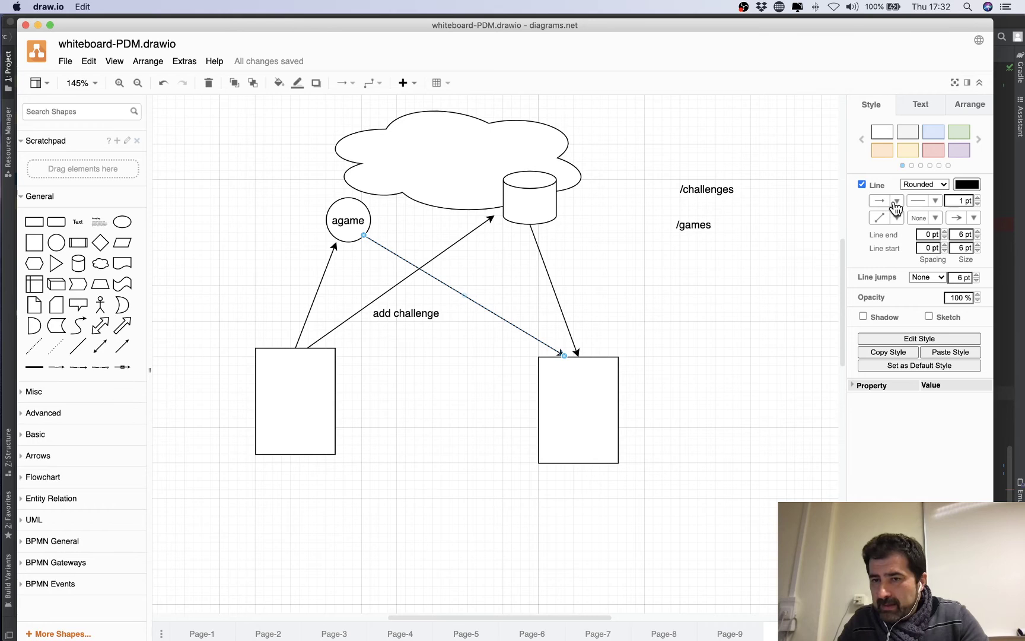
left_click(937, 202)
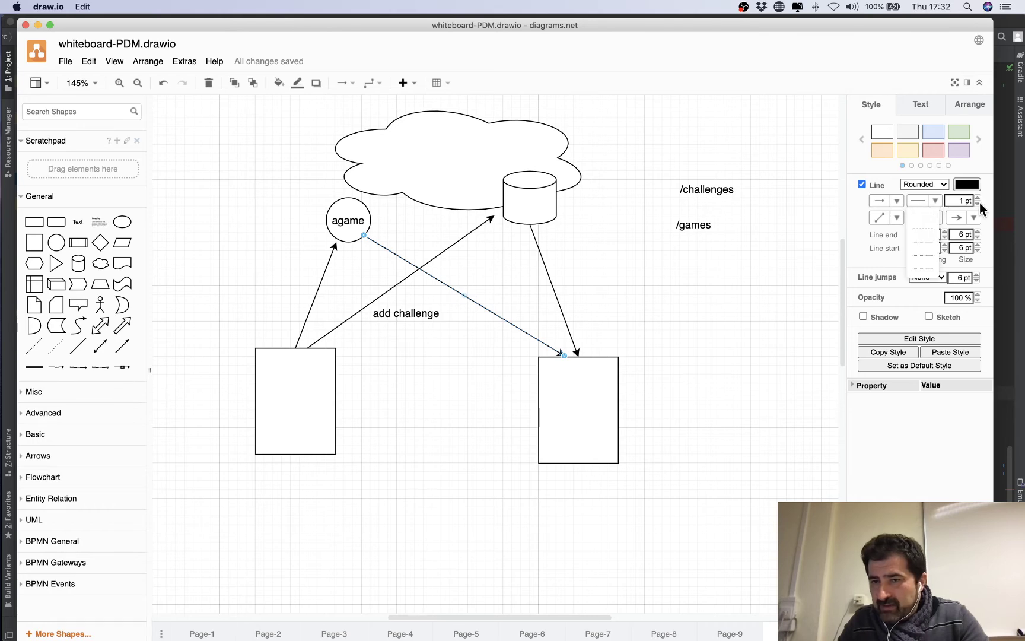
left_click(898, 218)
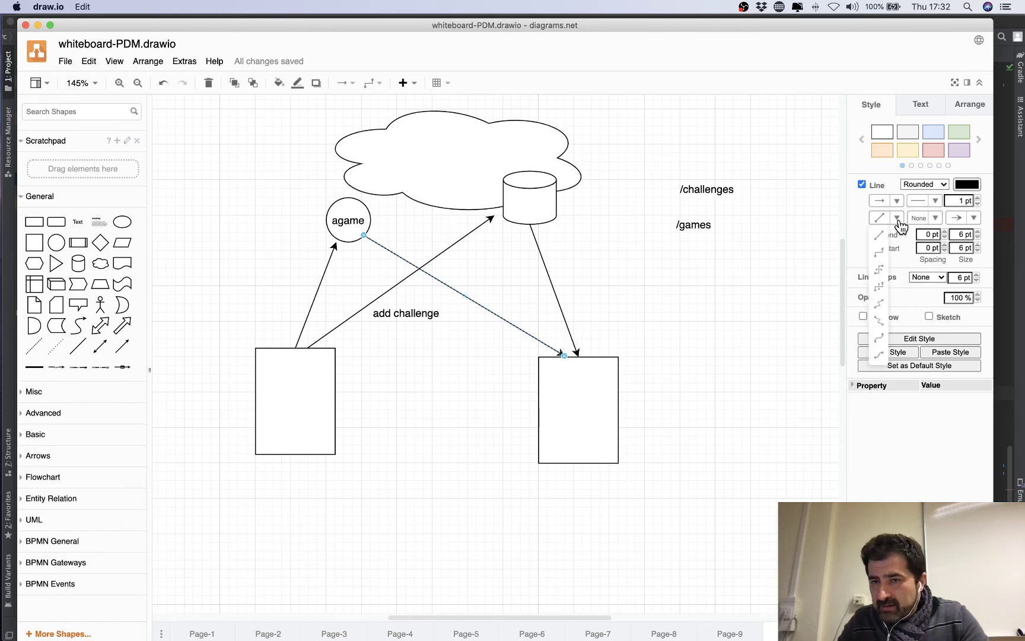
left_click(936, 218)
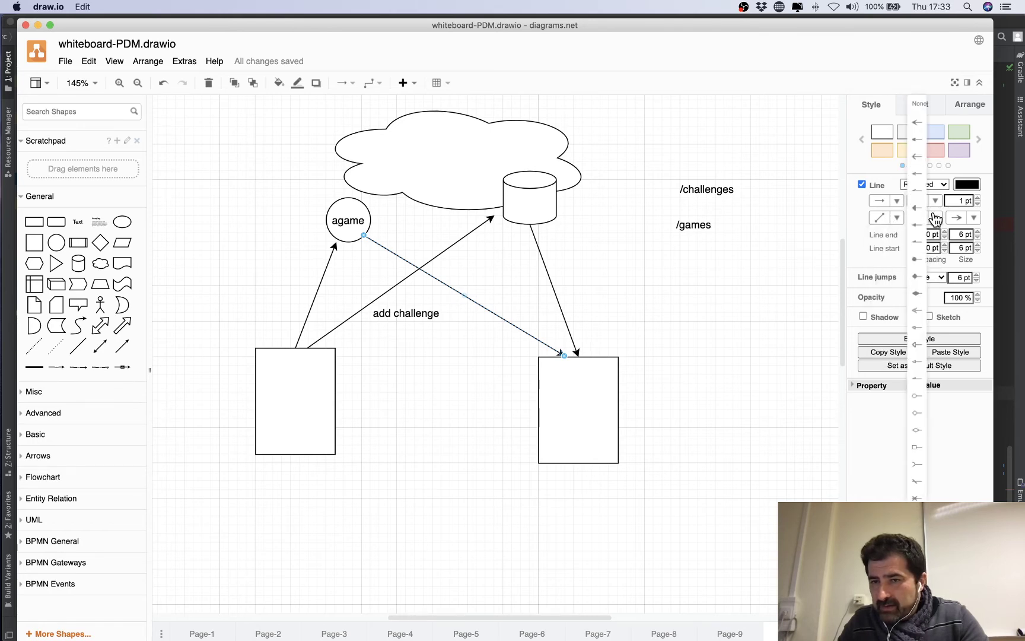
left_click(915, 174)
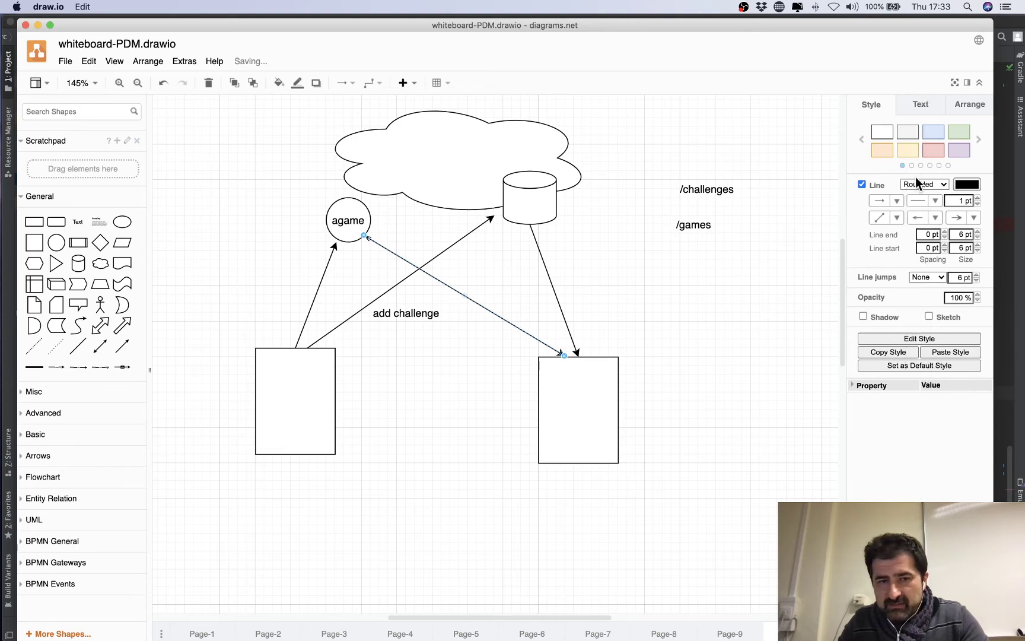
left_click(936, 219)
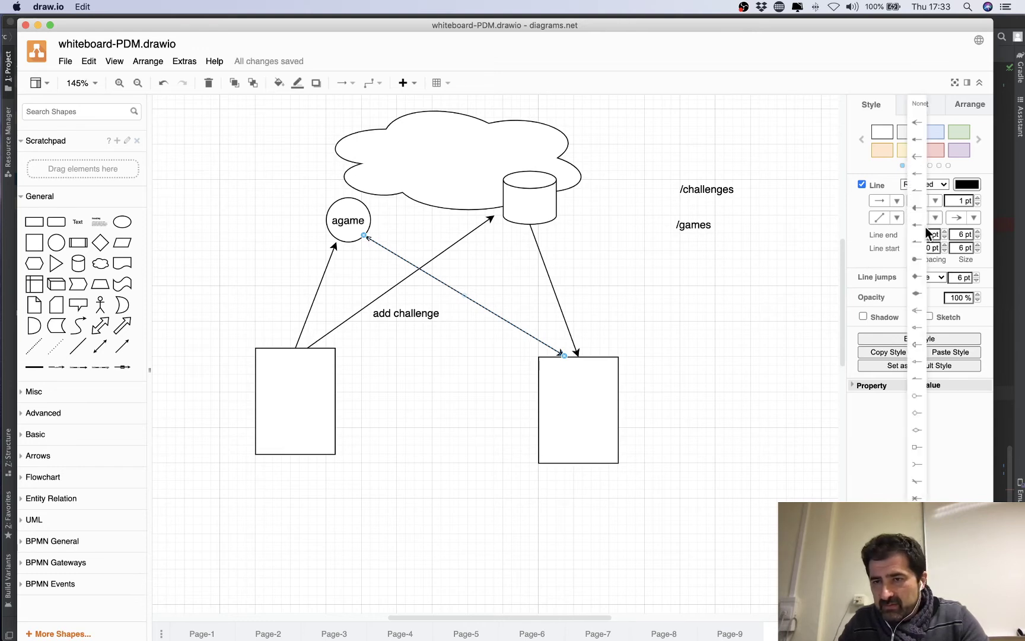
left_click(917, 136)
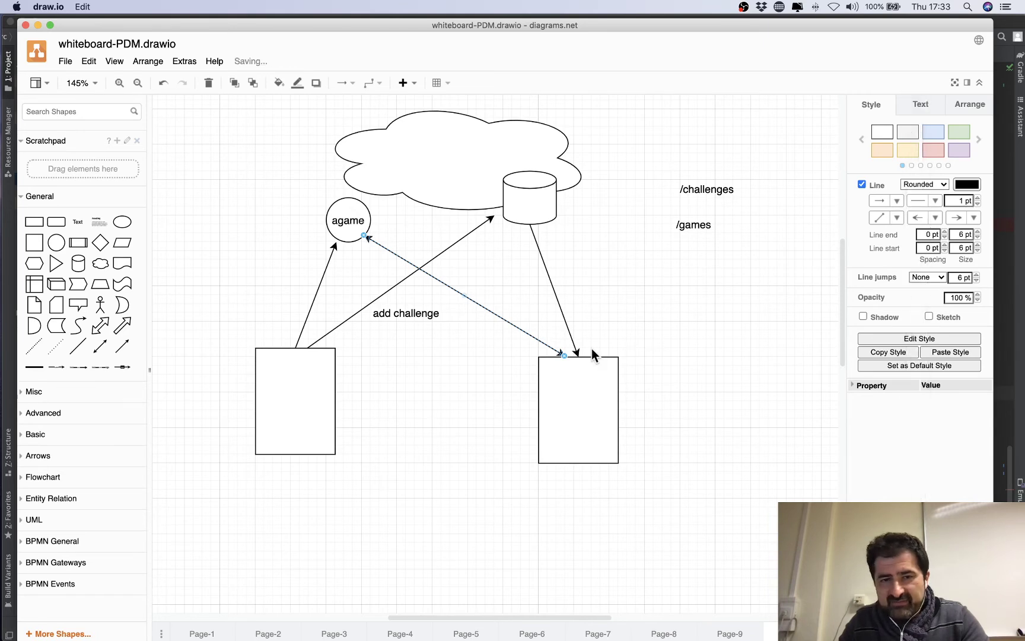
left_click(592, 348)
left_click(317, 282)
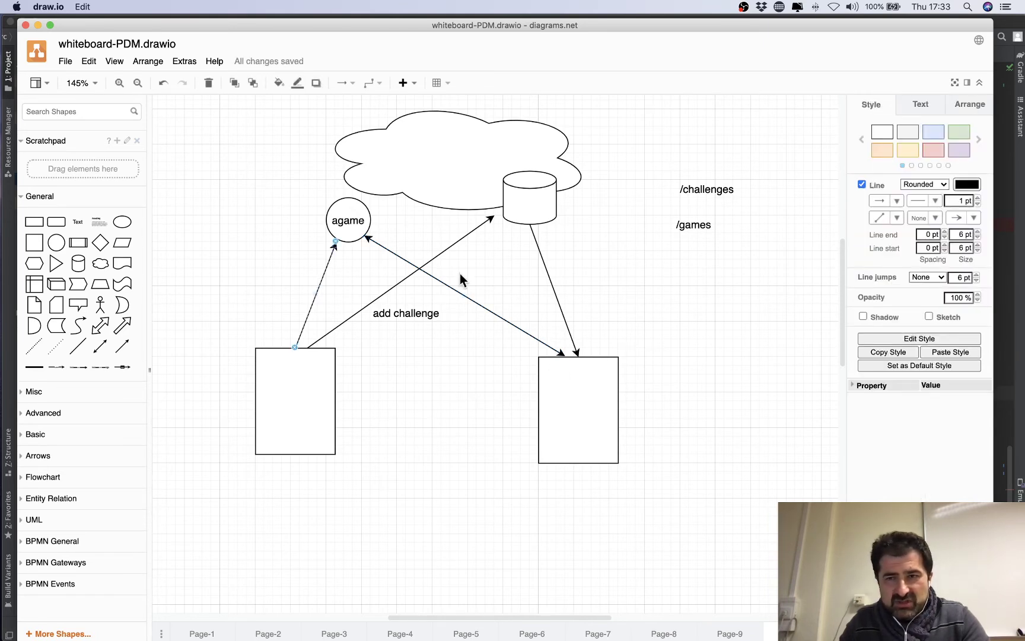
left_click(937, 202)
left_click(922, 215)
left_click(802, 238)
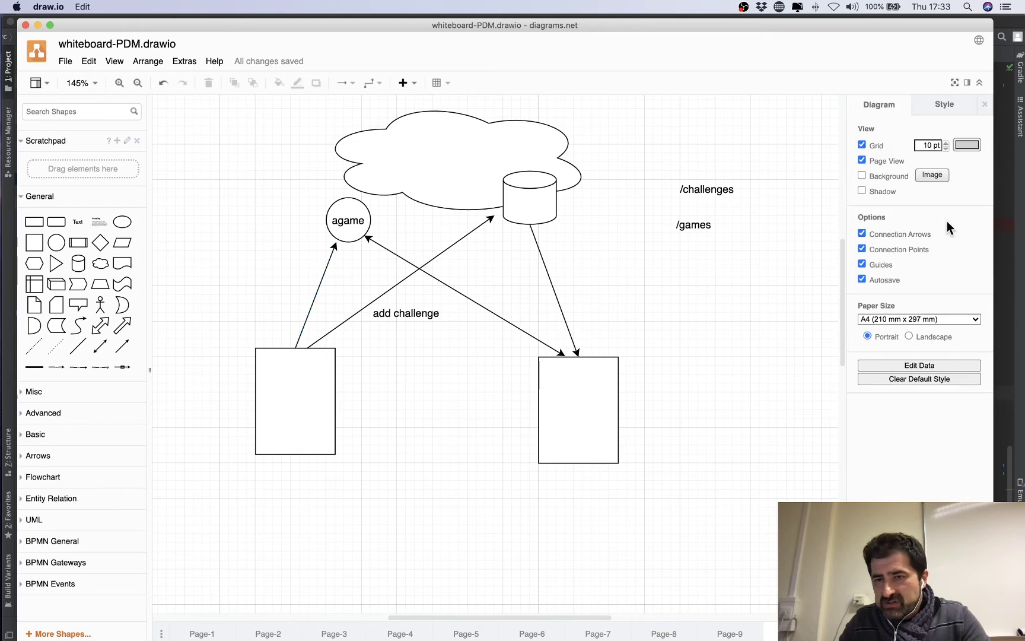
left_click(949, 104)
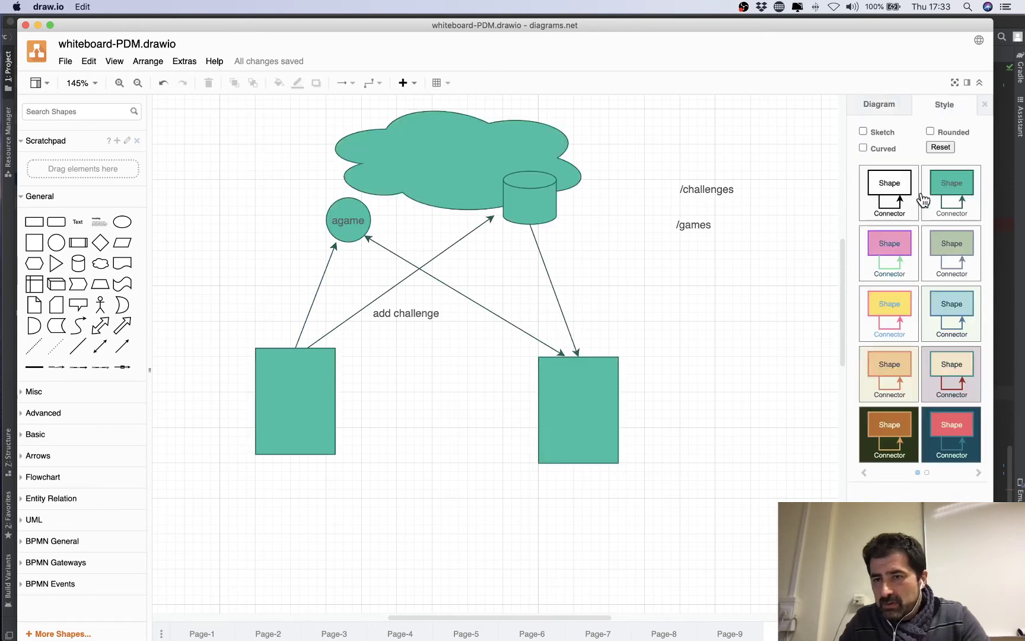
left_click(879, 104)
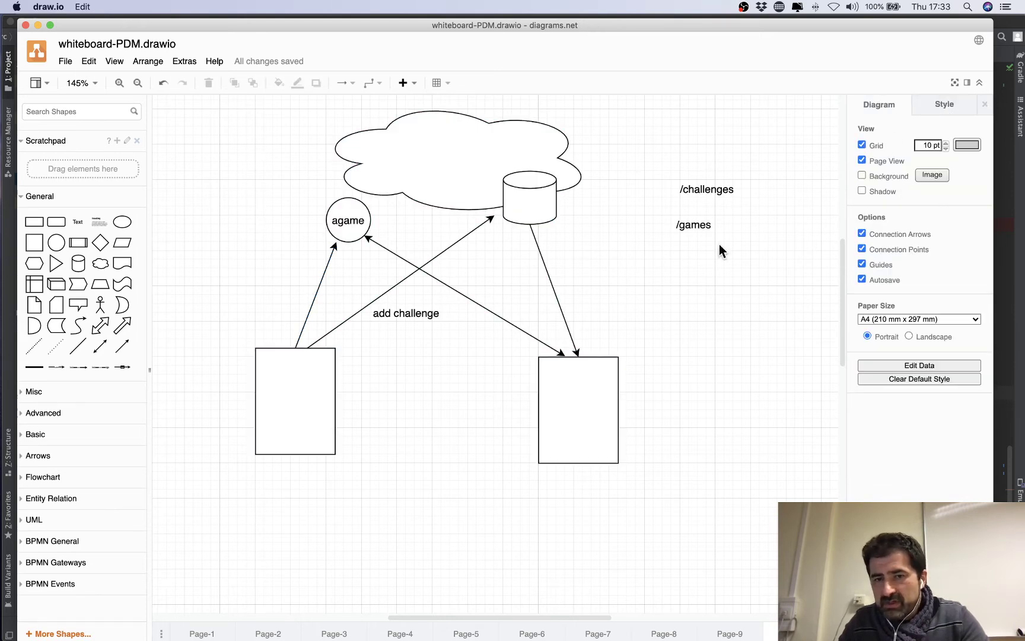
Add a line-start arrowhead to the connector between the left rectangle and the agame circle.
left_click(319, 281)
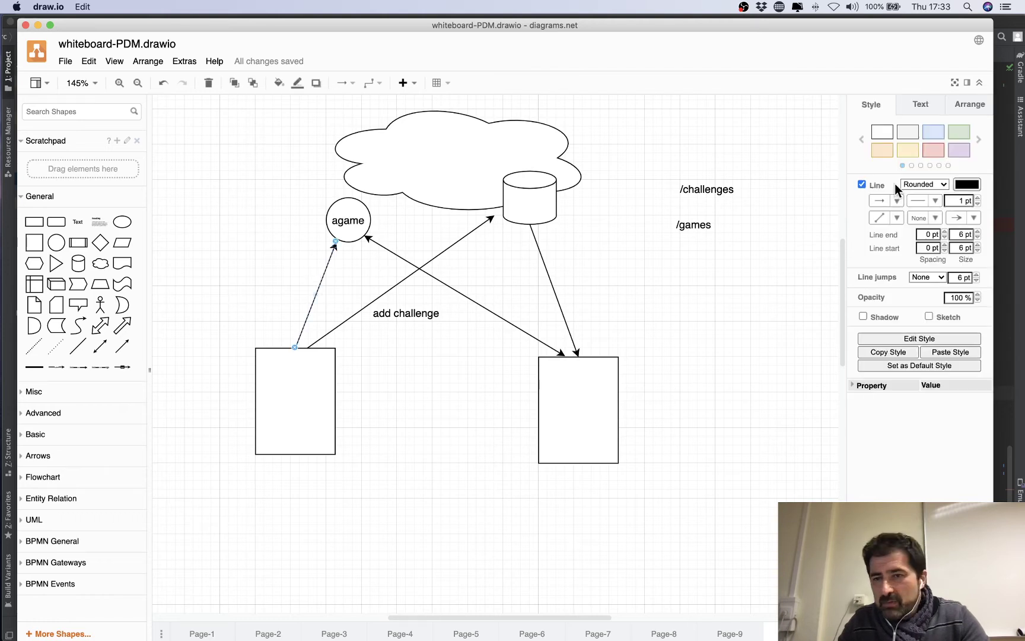
left_click(937, 218)
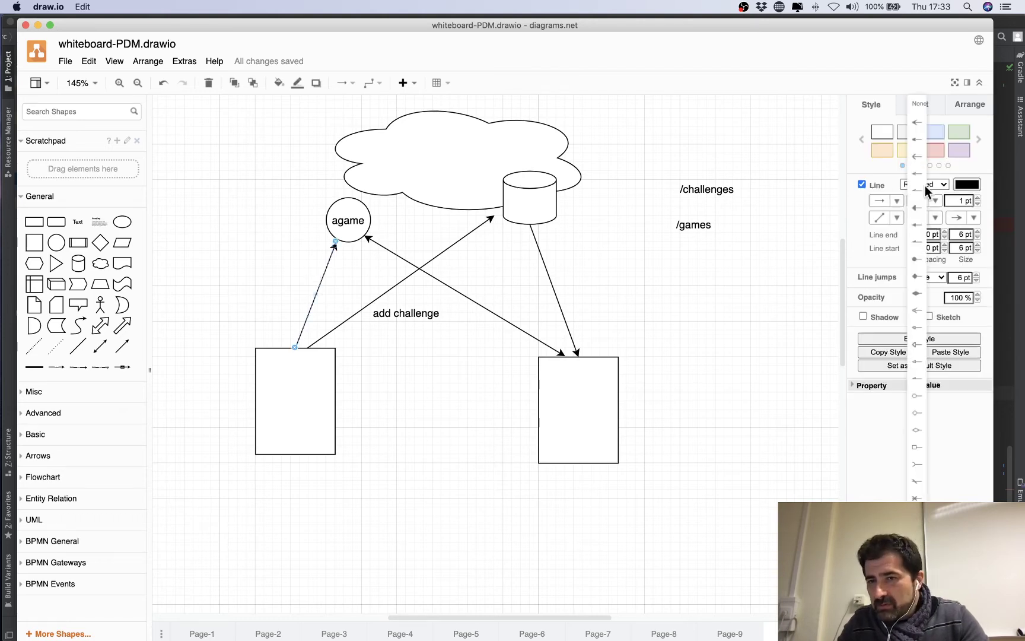
left_click(919, 126)
left_click(469, 389)
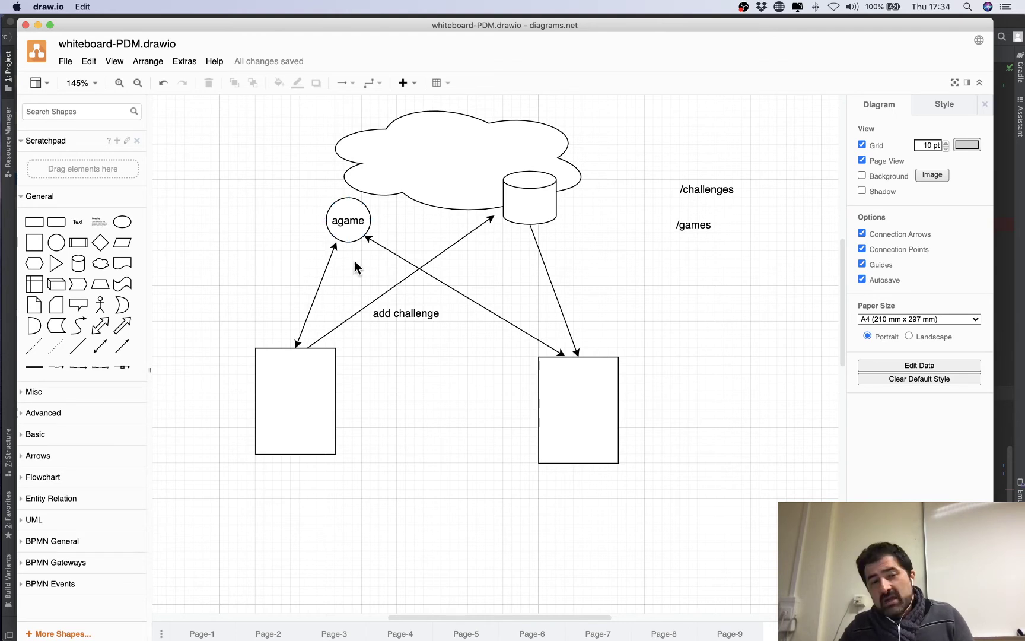
left_click(351, 220)
left_click(286, 388)
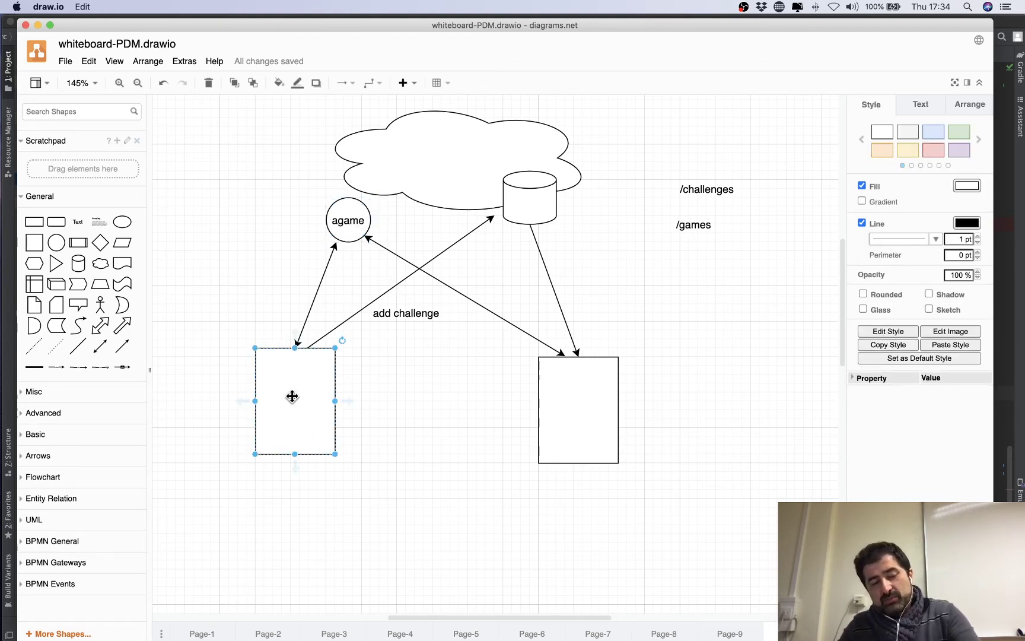
left_click(569, 415)
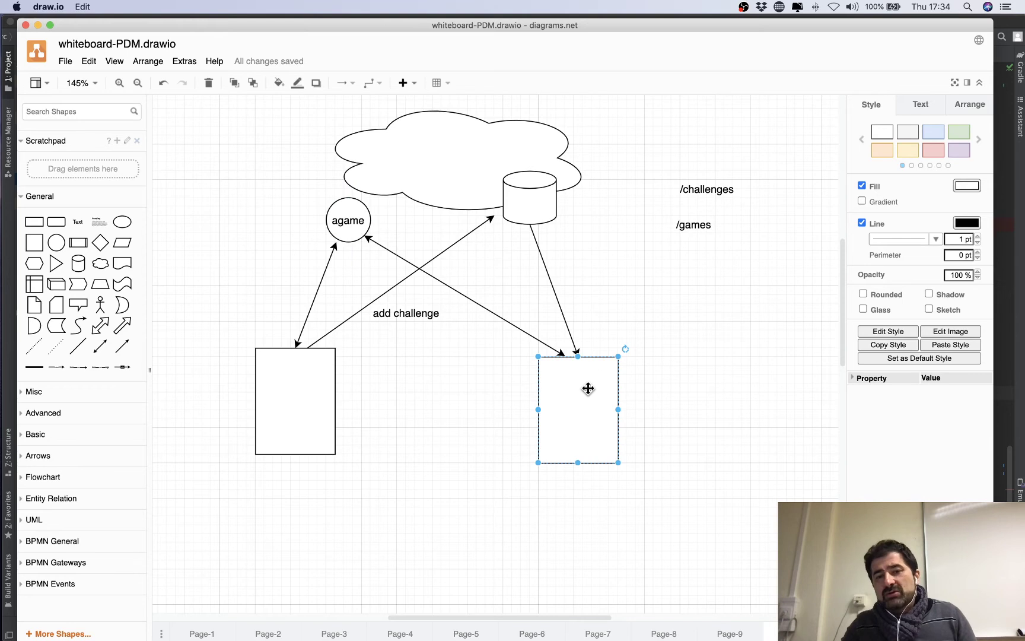
left_click(301, 366)
left_click(307, 316)
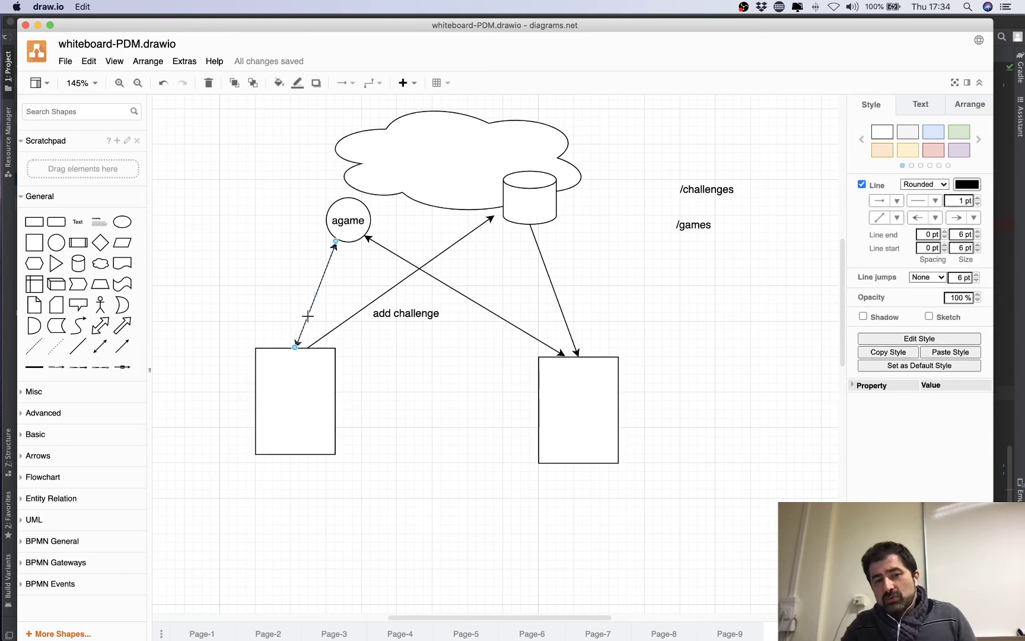
Duplicate the agame circle and place the copy in the space between the two rectangles.
left_click(351, 227)
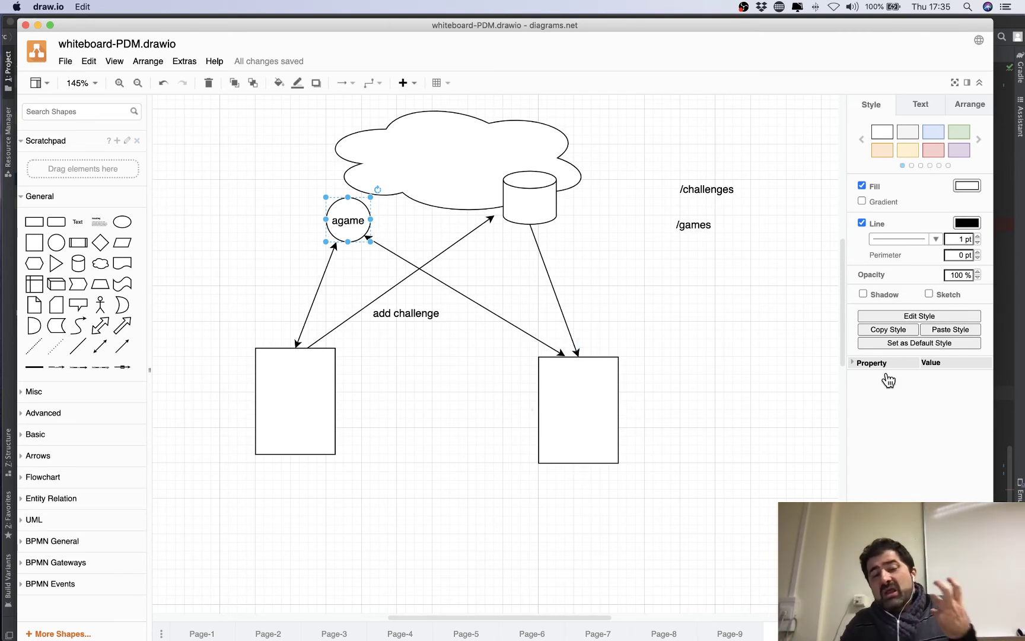
left_click(479, 338)
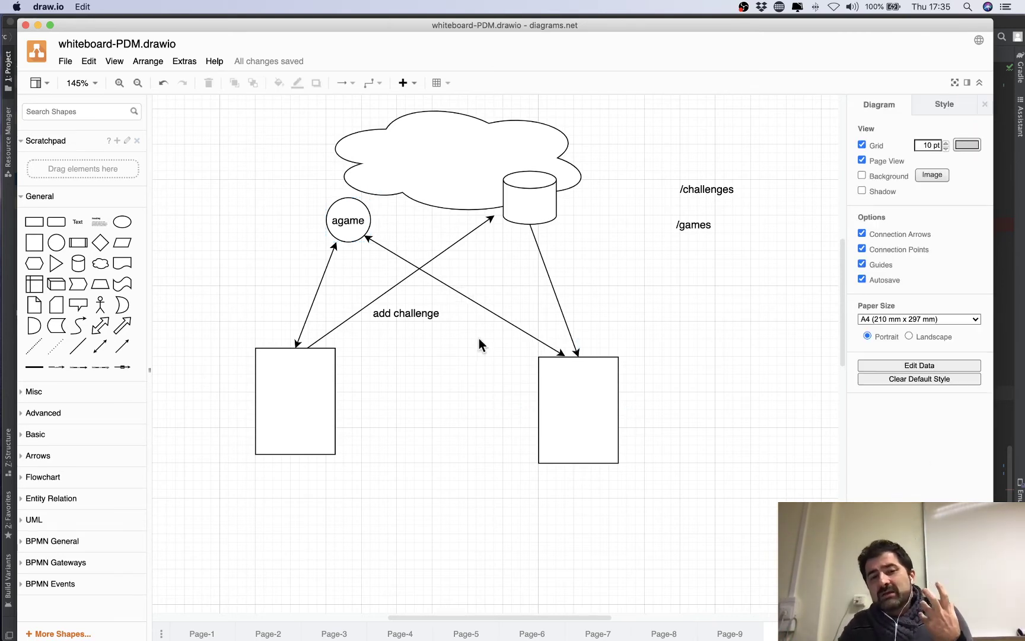
left_click(365, 233)
key("super+d")
left_click_drag(363, 236, 426, 414)
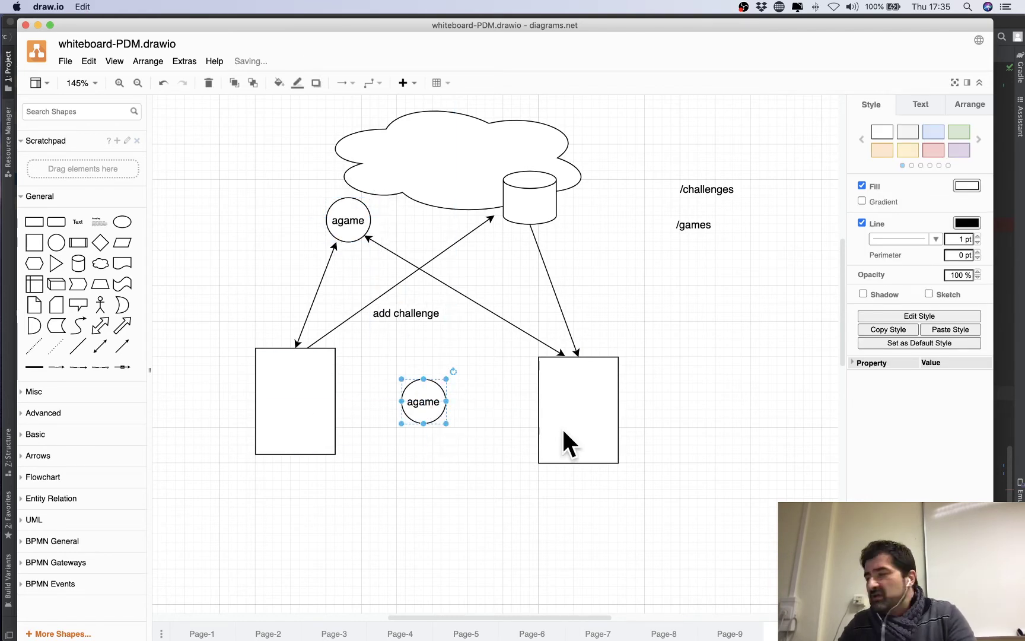
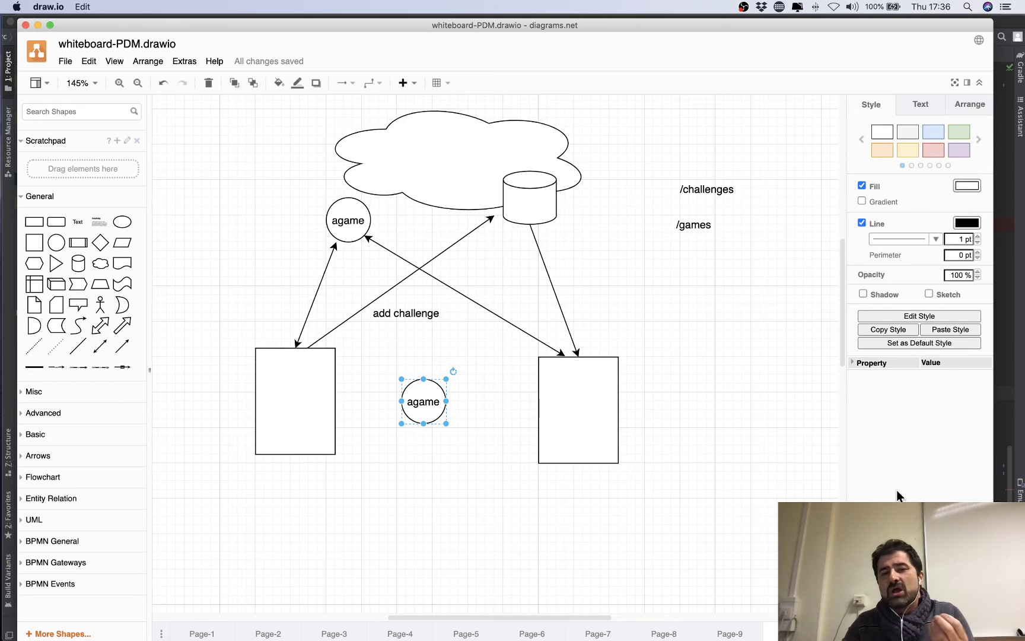
Switch to Android Studio and select google-services.json in the app folder of the project tree.
left_click(596, 413)
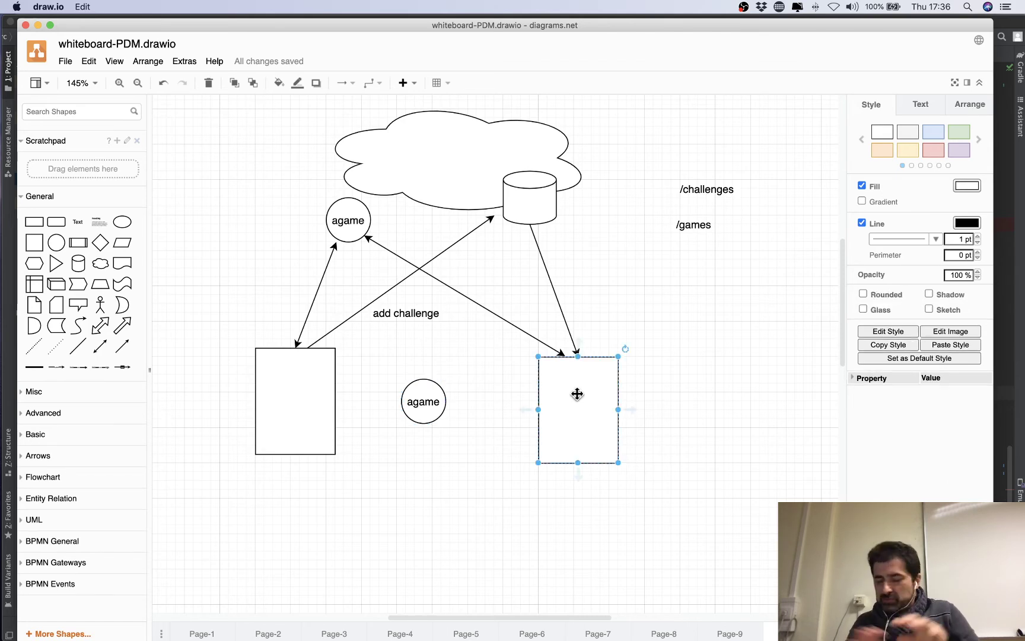
left_click(360, 214)
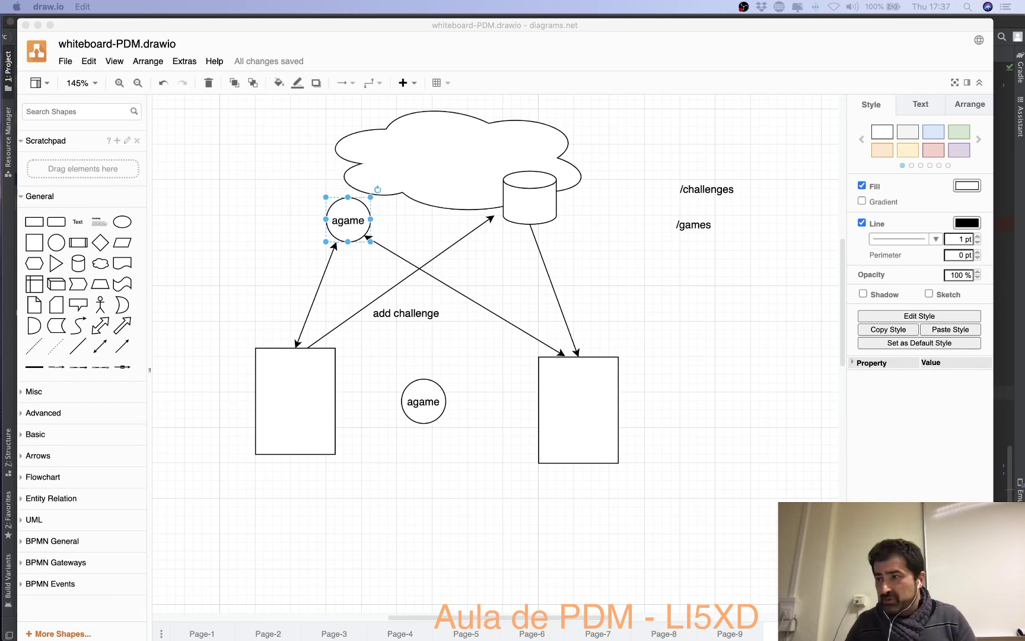
key("super+Tab")
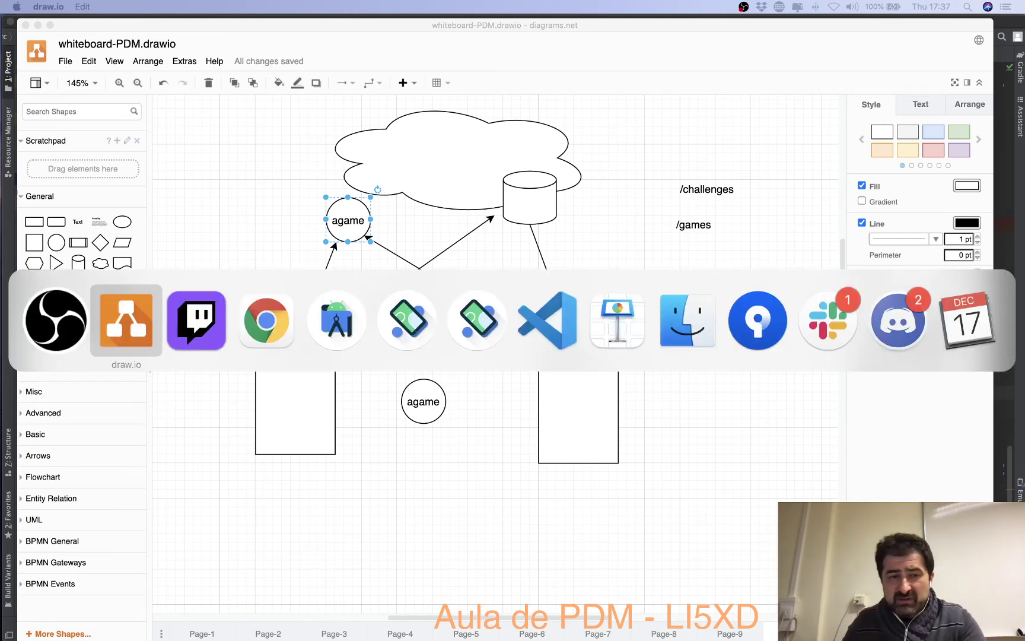
left_click(266, 332)
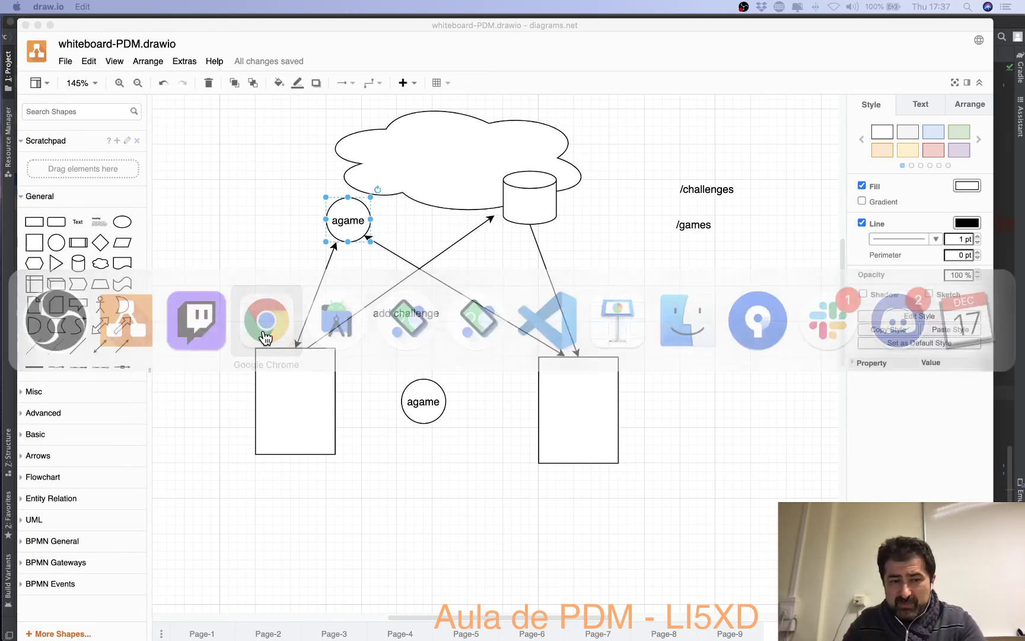
key("super+Tab")
key("super+Tab")
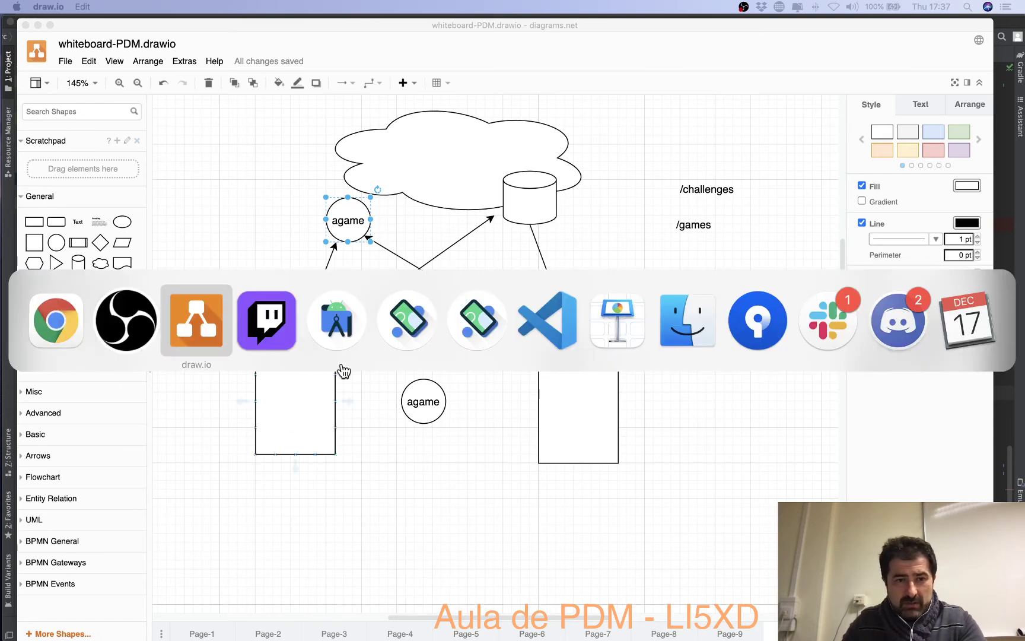
left_click(350, 330)
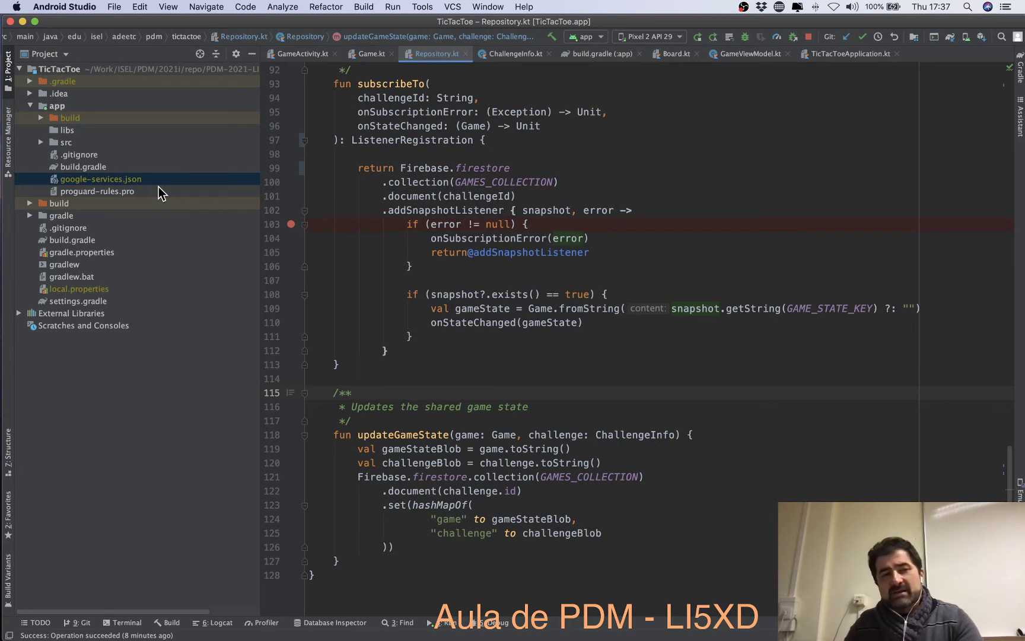
left_click(87, 181)
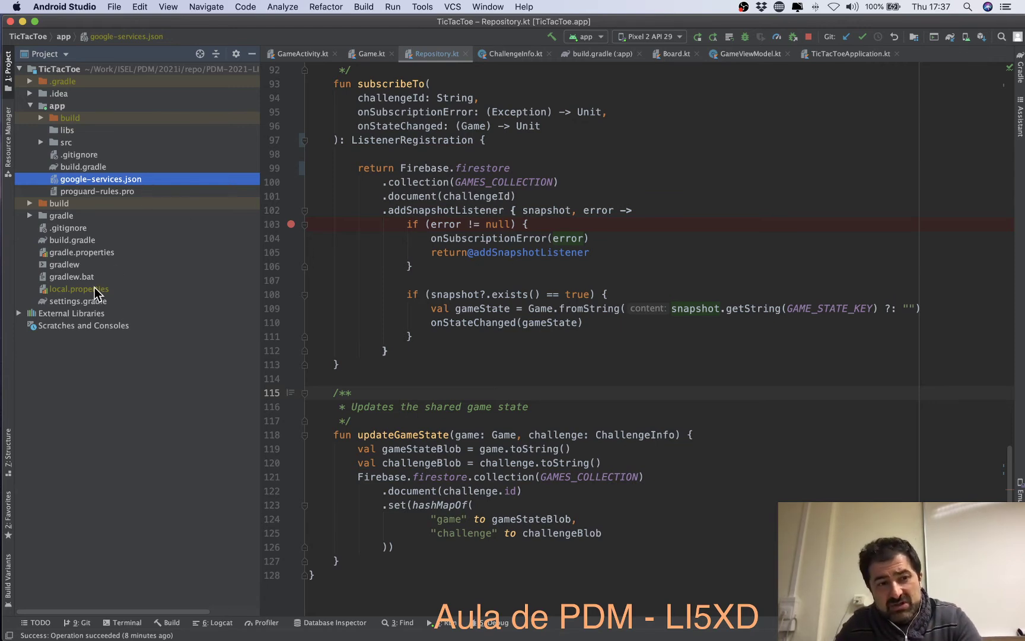
Open the project-level build.gradle and highlight the com.google.gms:google-services:4.3.4 classpath line.
double_click(76, 240)
left_click(721, 300)
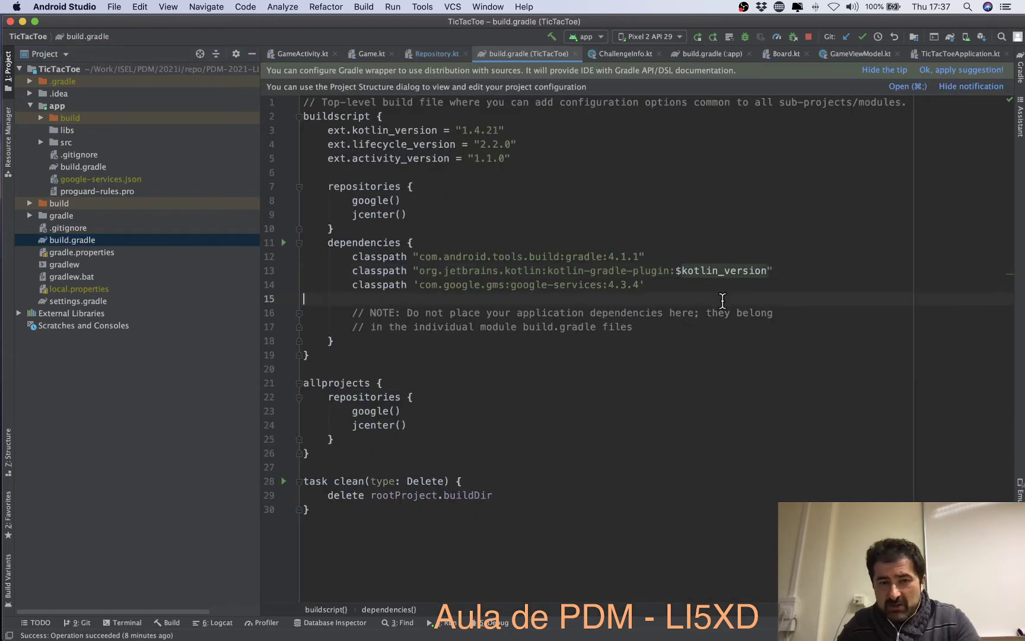
key("Down")
key("Up")
key("Up")
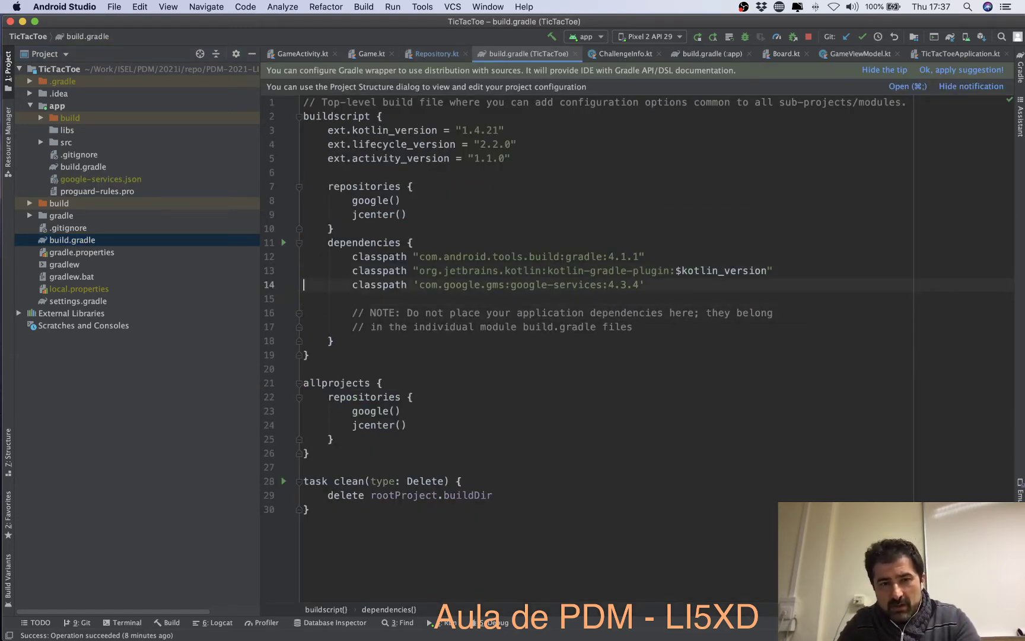
key("shift+Down")
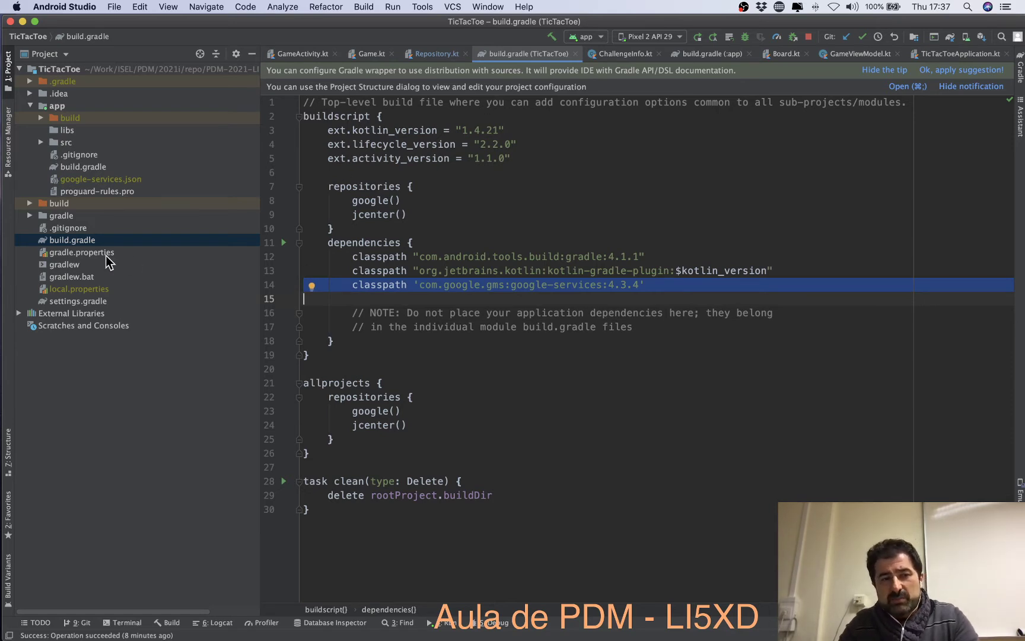
Set the project tree to the Android view and open the build.gradle of the TicTacToe.app module.
left_click(43, 55)
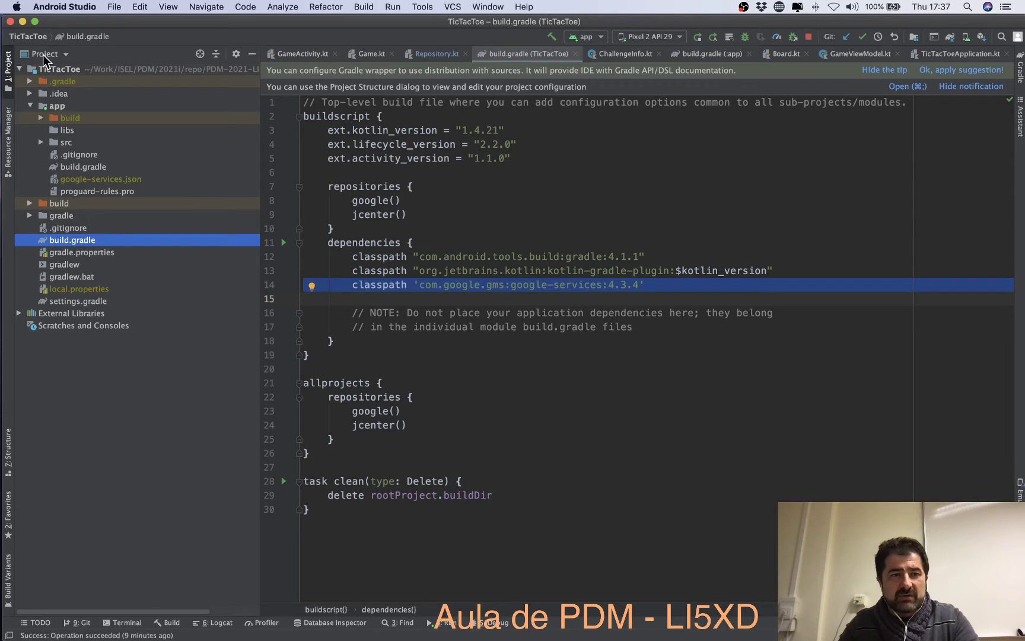
left_click(43, 55)
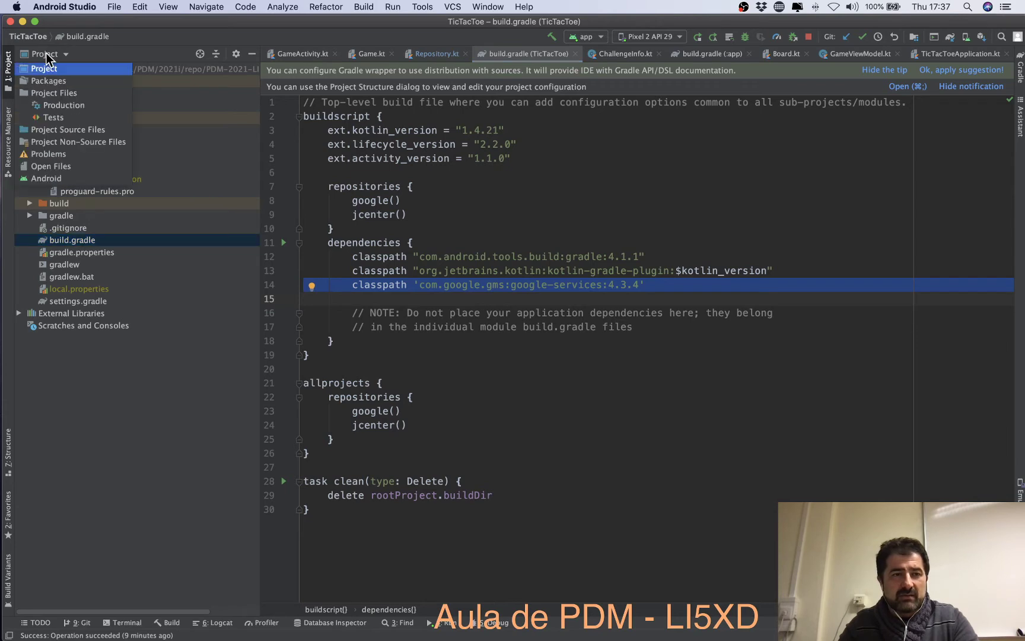
left_click(82, 179)
scroll(142, 394, "down", 3)
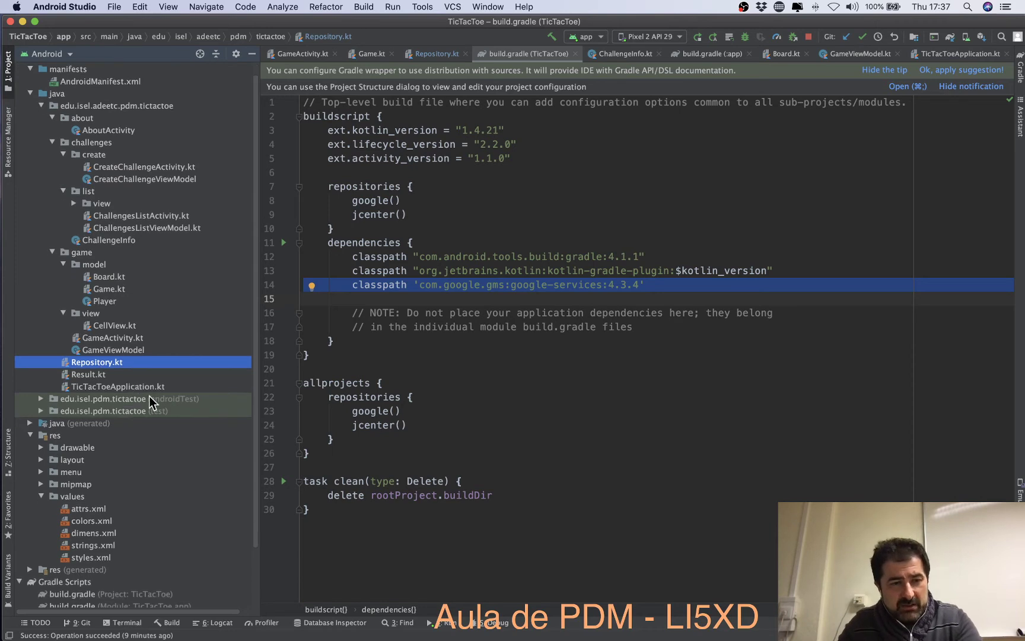
scroll(117, 440, "down", 4)
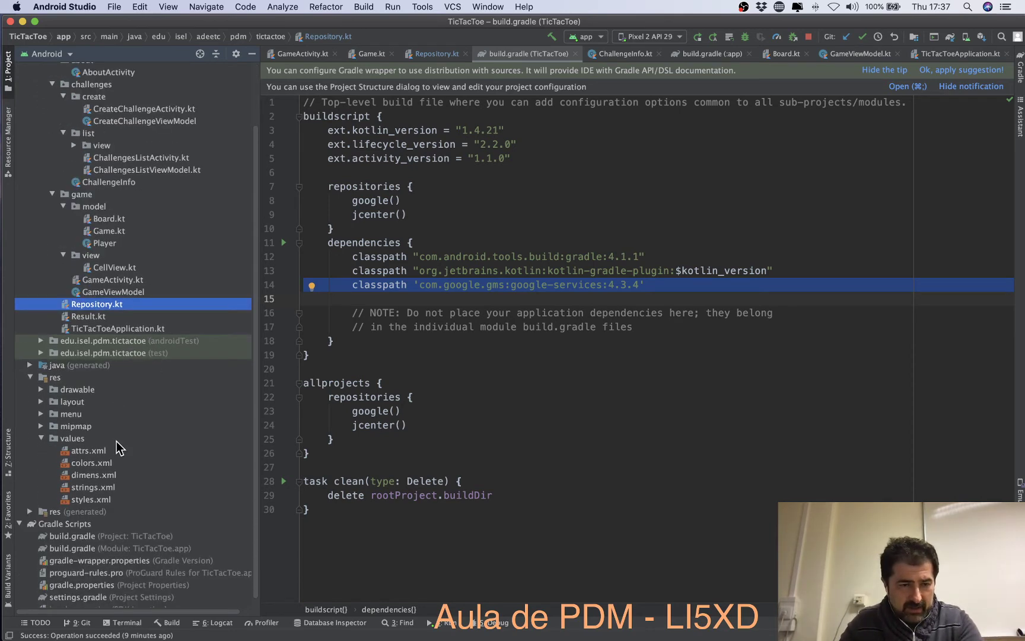
left_click(85, 530)
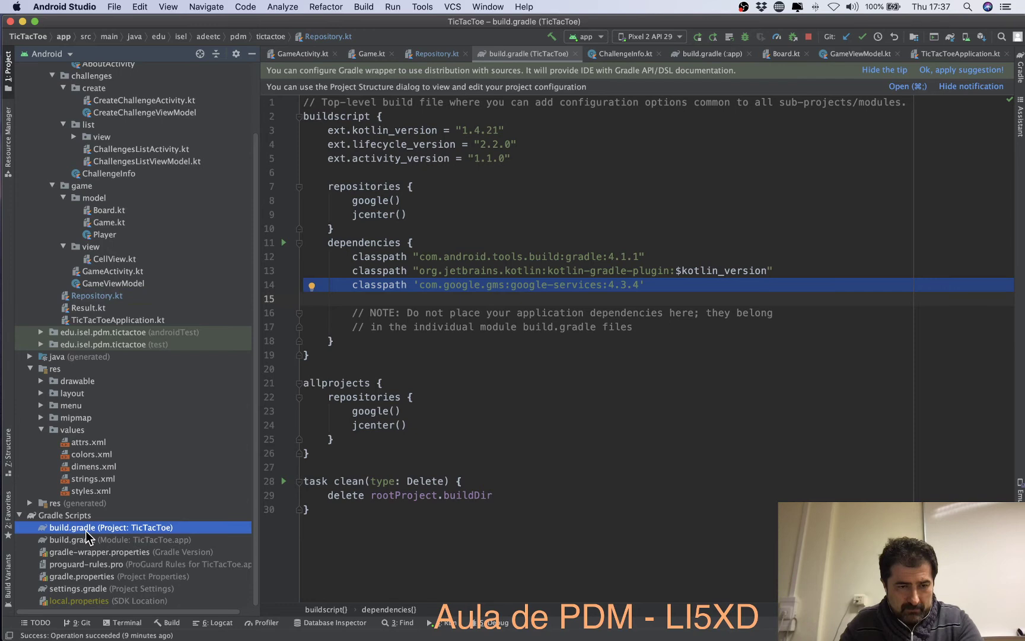
double_click(86, 540)
Highlight the firebase-analytics-ktx and firebase-firestore-ktx dependency lines in the module's build.gradle.
scroll(732, 420, "down", 1)
scroll(732, 419, "down", 4)
left_click(827, 429)
key("Home")
key("Down")
key("Home")
key("shift+Down")
key("shift+Down")
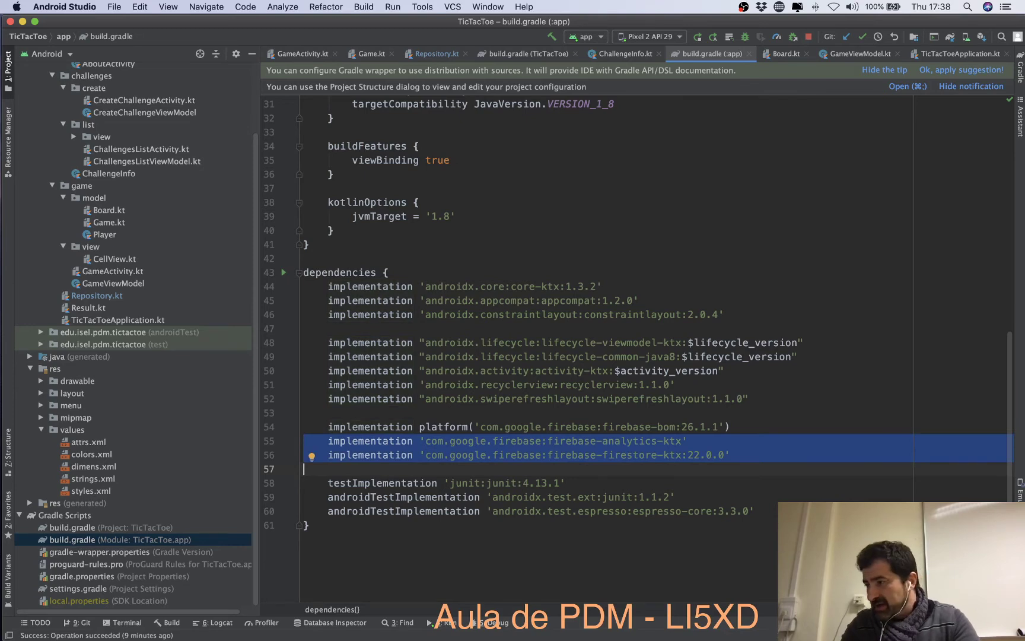
key("Up")
key("Up")
key("shift+Down")
key("shift+Down")
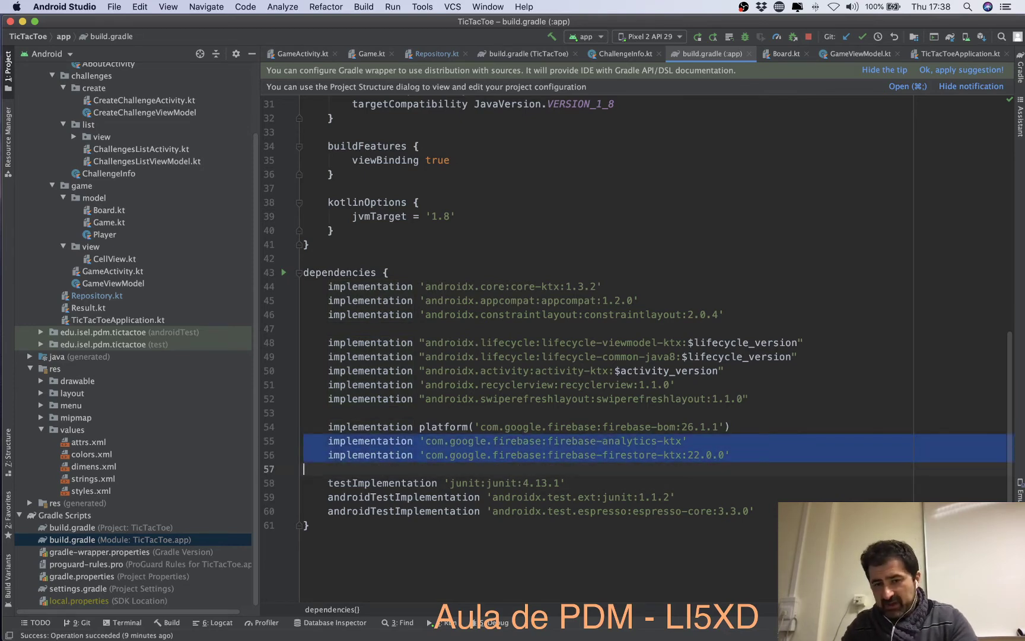
Highlight the firebase-bom:26.1.1 platform dependency line in the module's build.gradle.
key("Up")
key("shift+Down")
key("Up")
key("Up")
key("Up")
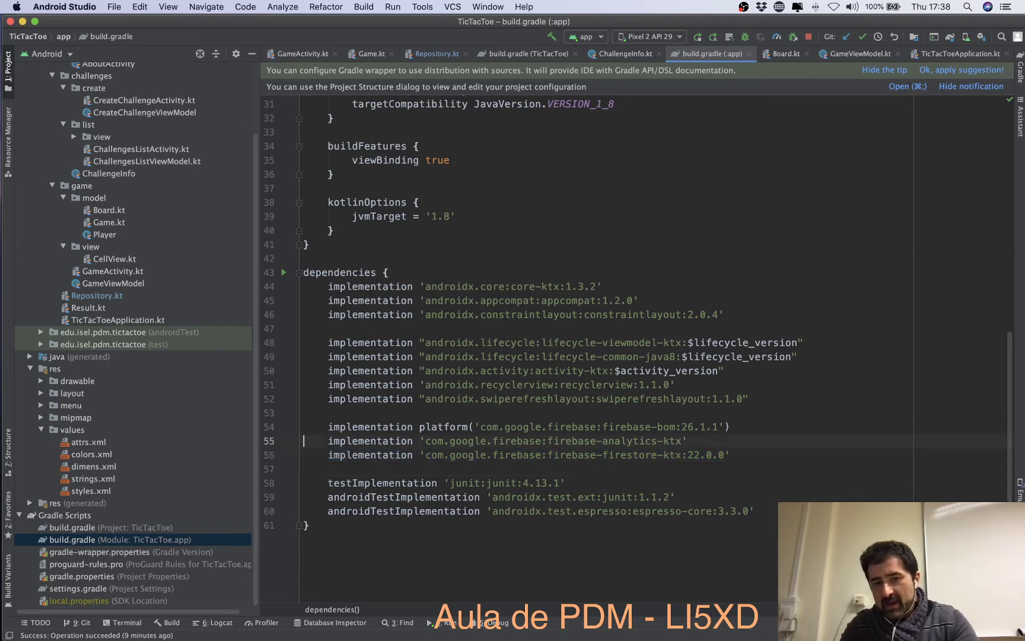
key("shift+Down")
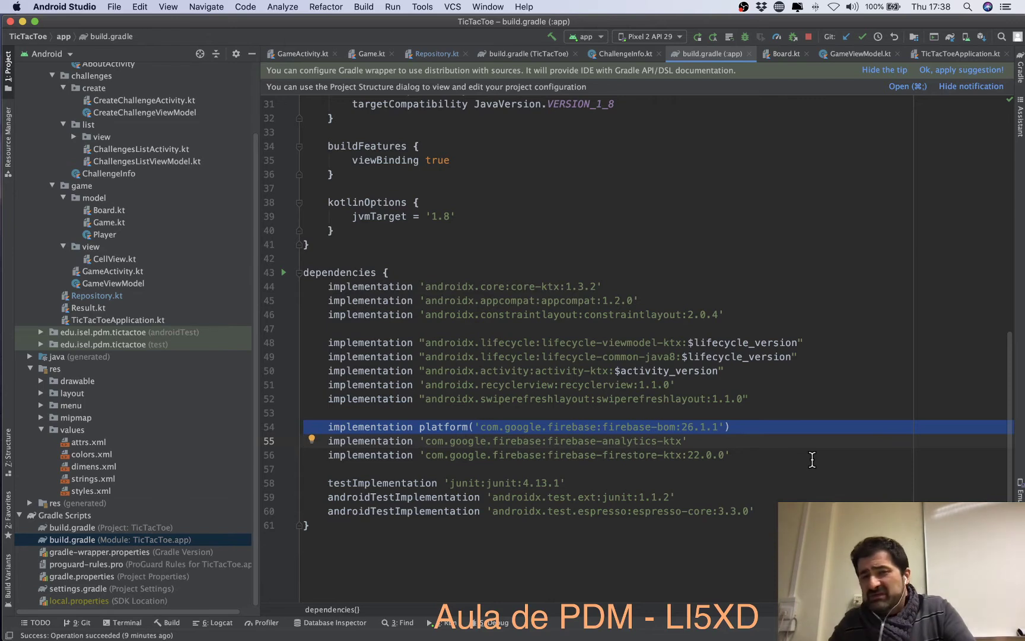
Switch to Visual Studio Code and open the Firestore Getting started link from outline.md in the browser.
key("super+Tab")
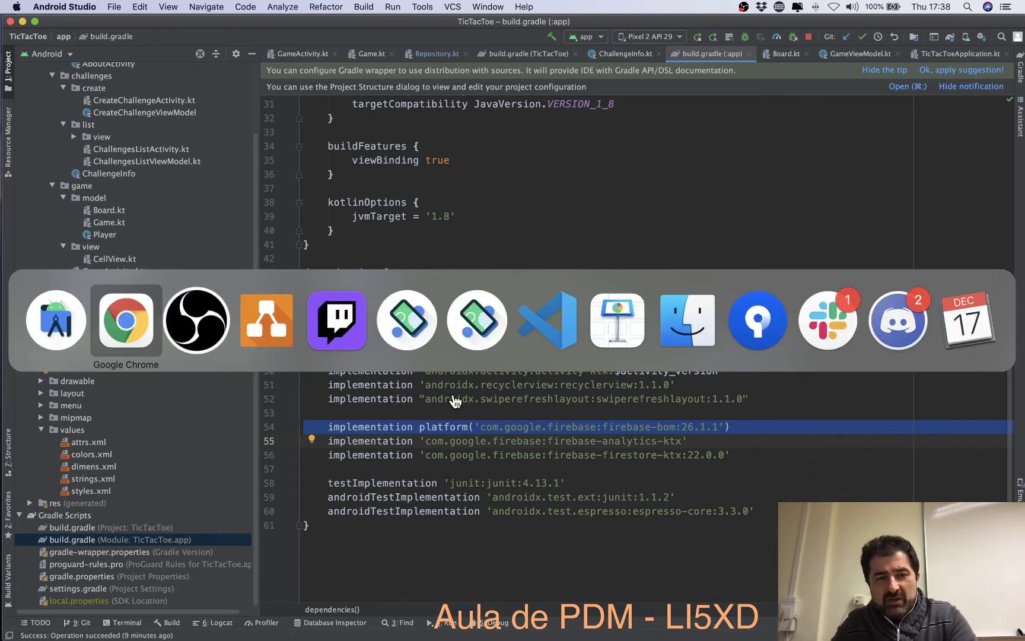
left_click(549, 337)
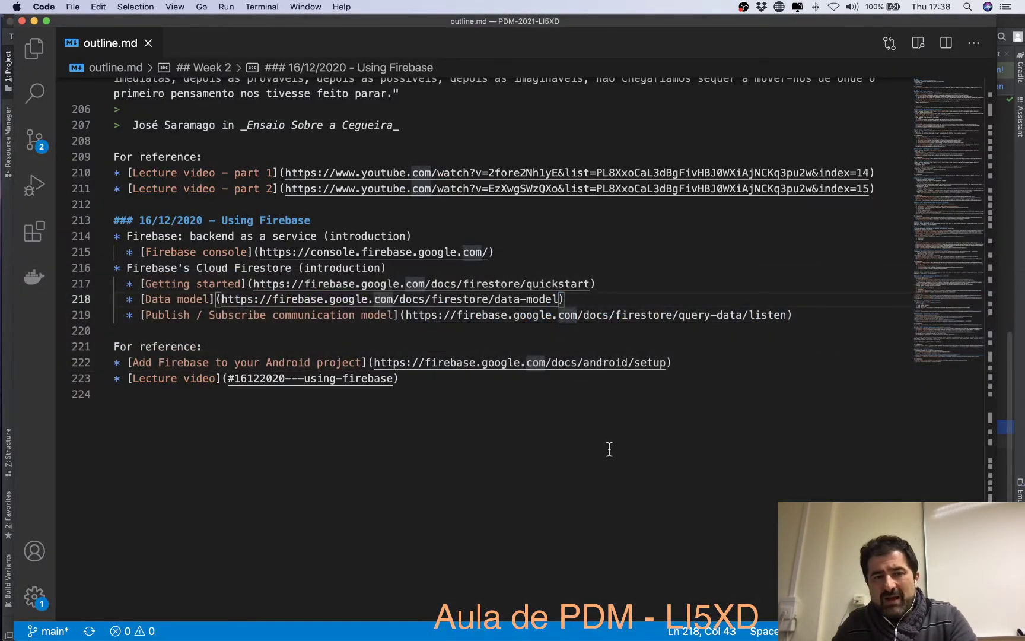
left_click(364, 287)
left_click(363, 288, "super")
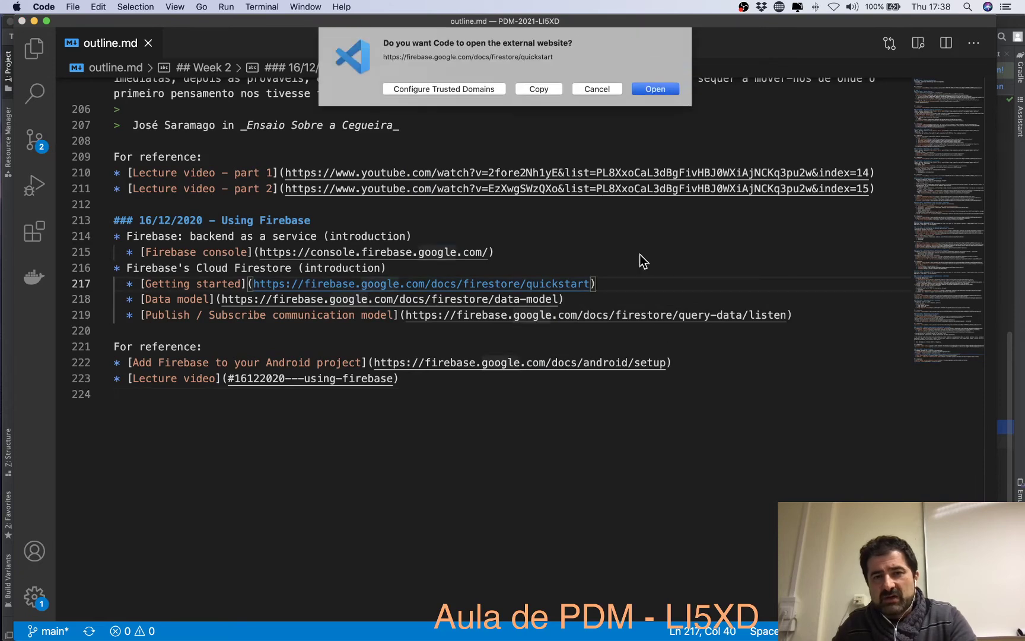
left_click(668, 93)
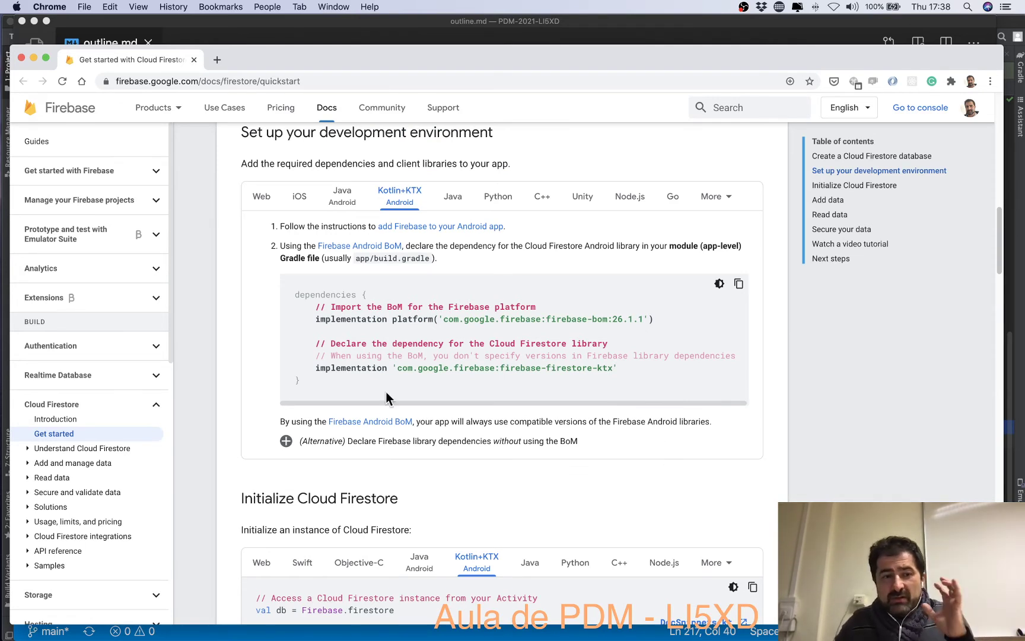
Minimize the browser window with the Firestore documentation and return to Android Studio.
mouse_move(302, 50)
left_mouse_down()
mouse_move(318, 31)
mouse_move(308, 43)
left_mouse_up()
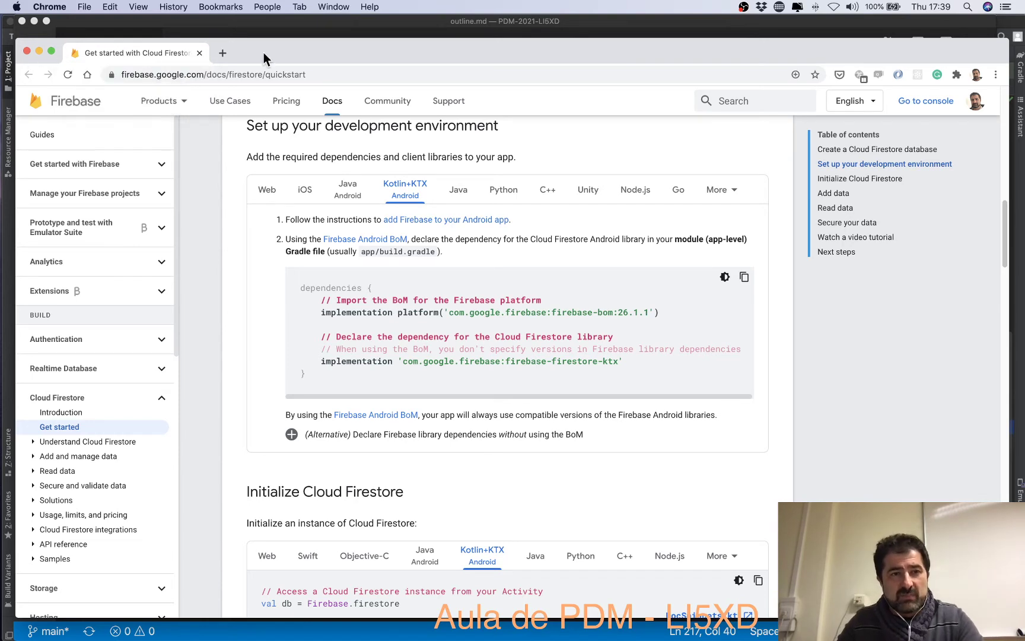
left_click(37, 50)
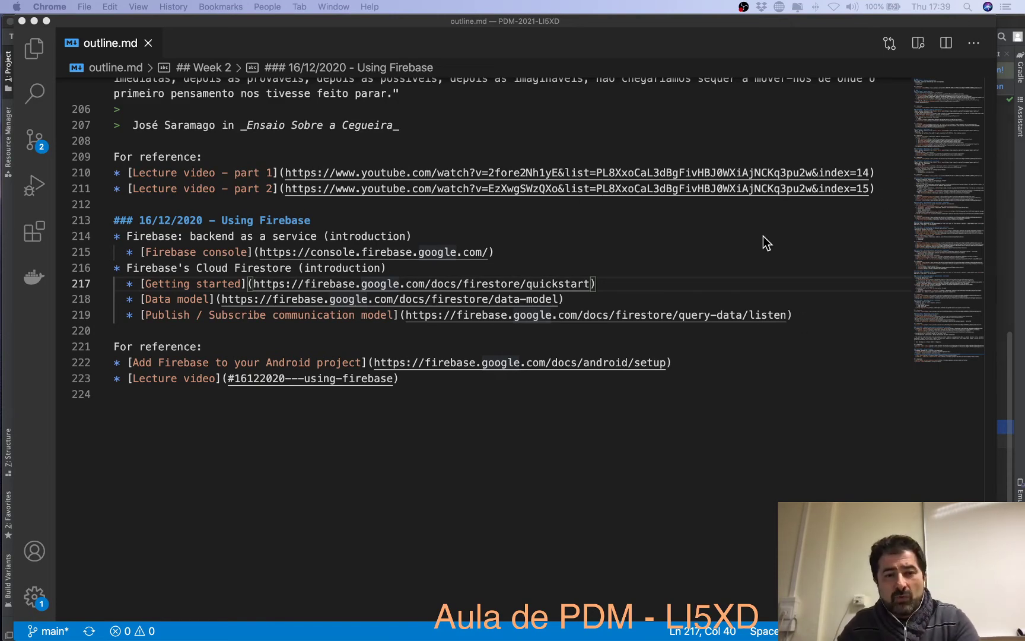
key("super+Tab")
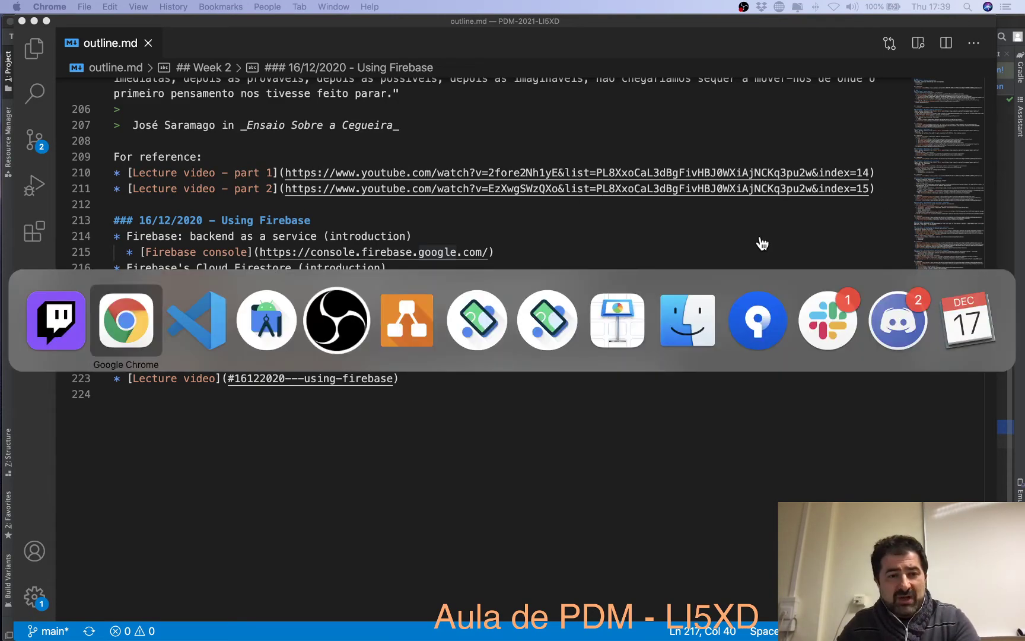
left_click(280, 342)
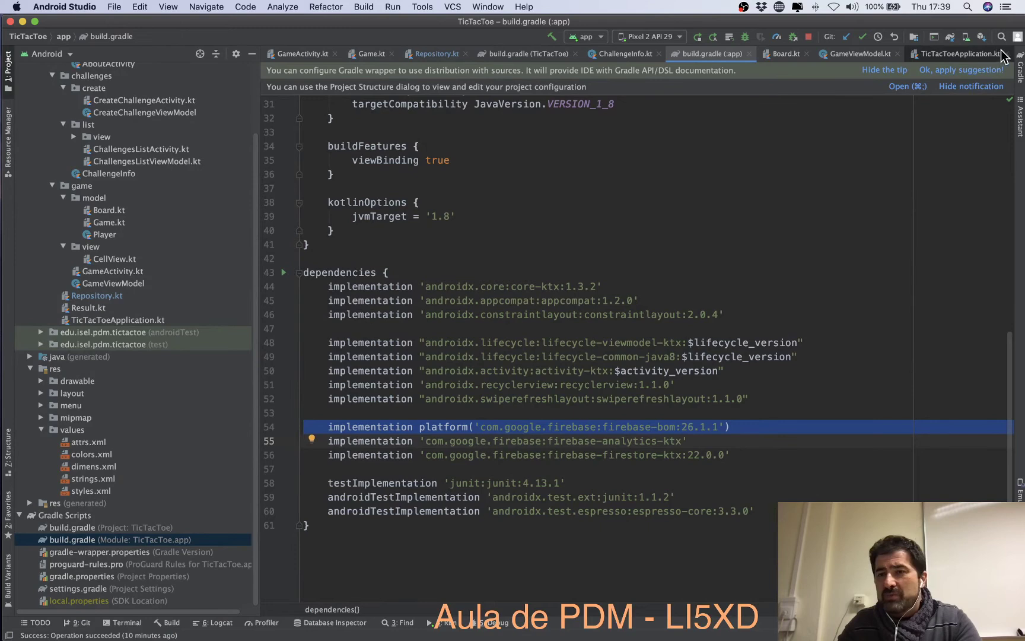
Replace the module's build.gradle with the beginning of ChallengesListActivity.kt in the editor, with the project tree hidden.
left_click(749, 53)
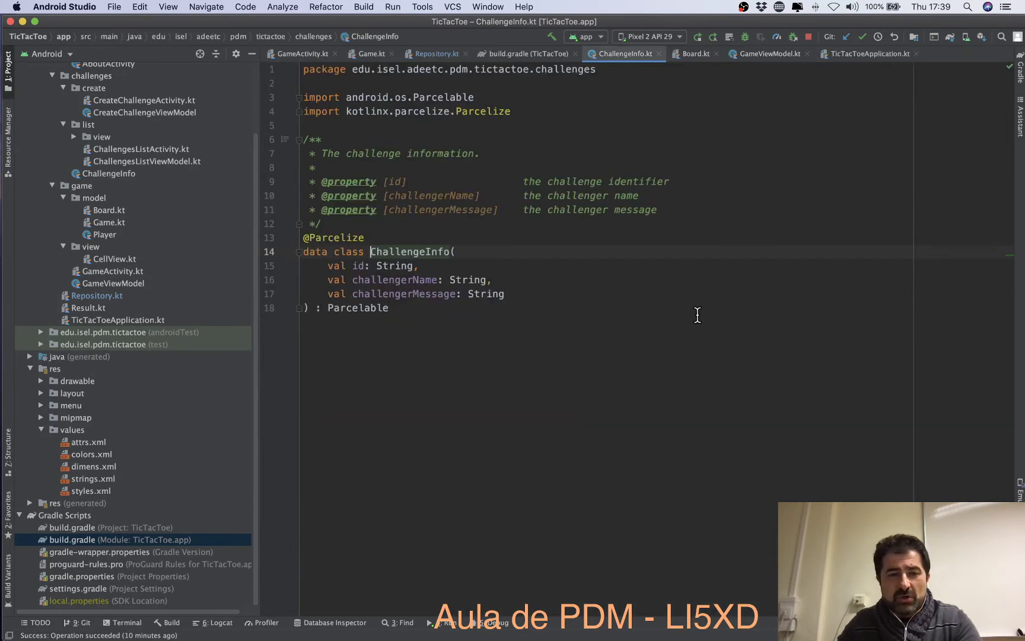
scroll(205, 237, "up", 2)
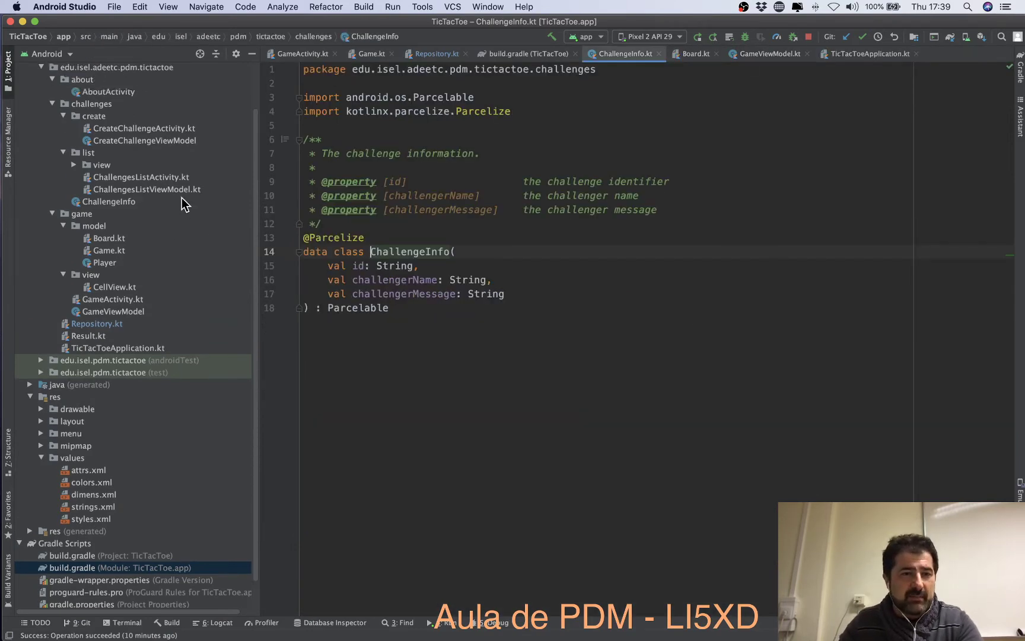
double_click(175, 178)
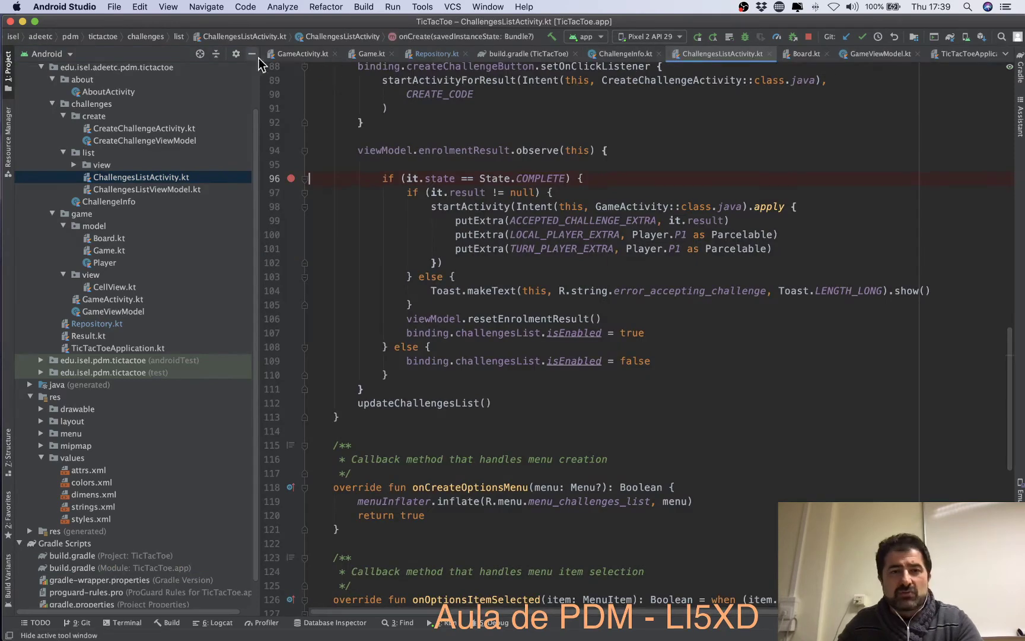
left_click(252, 54)
scroll(534, 257, "up", 15)
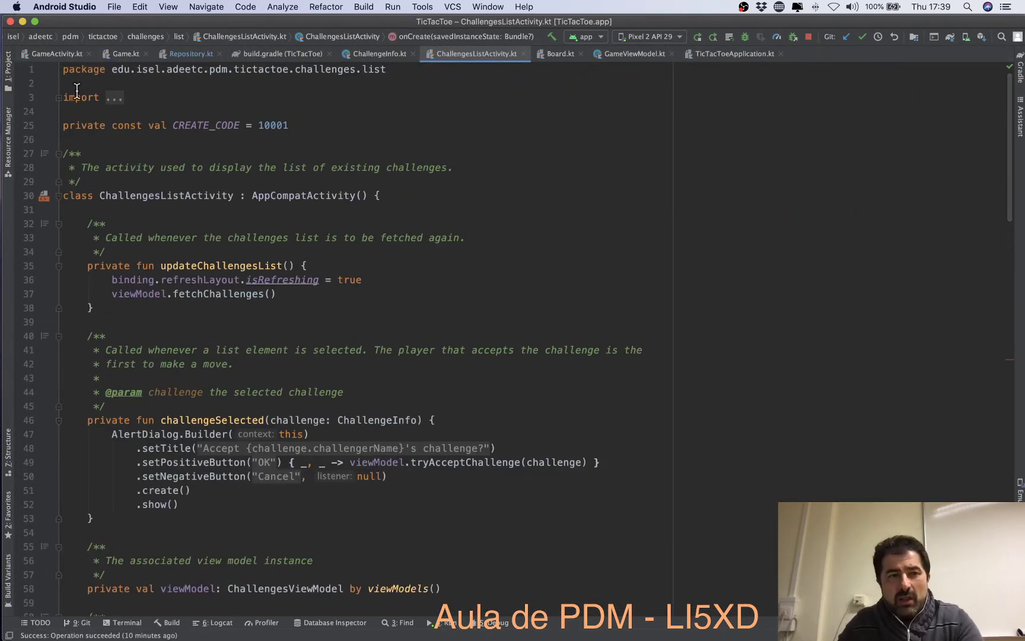
left_click(59, 98)
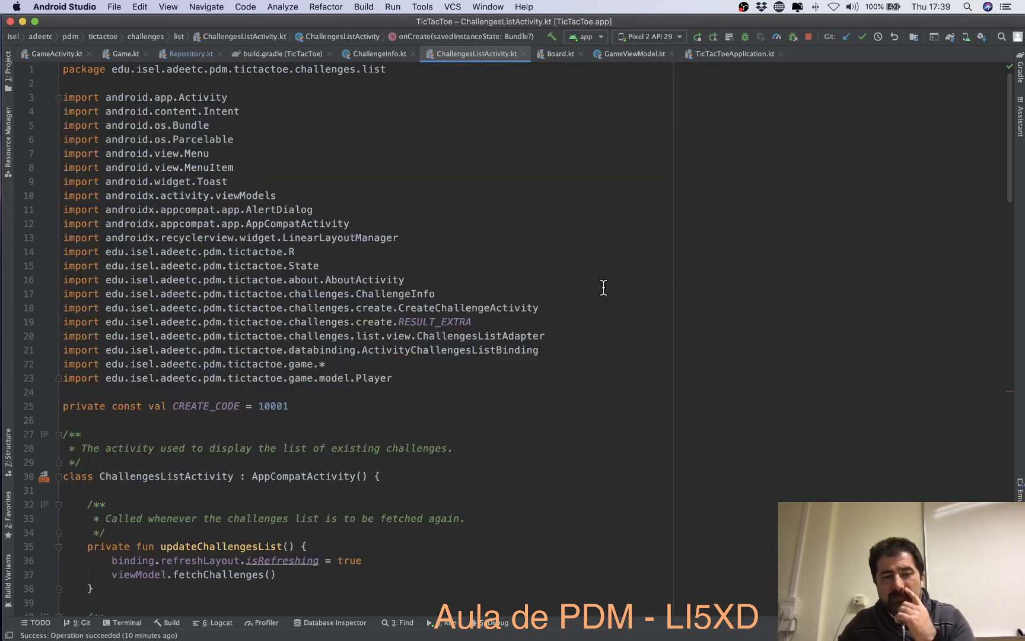
left_click(58, 97)
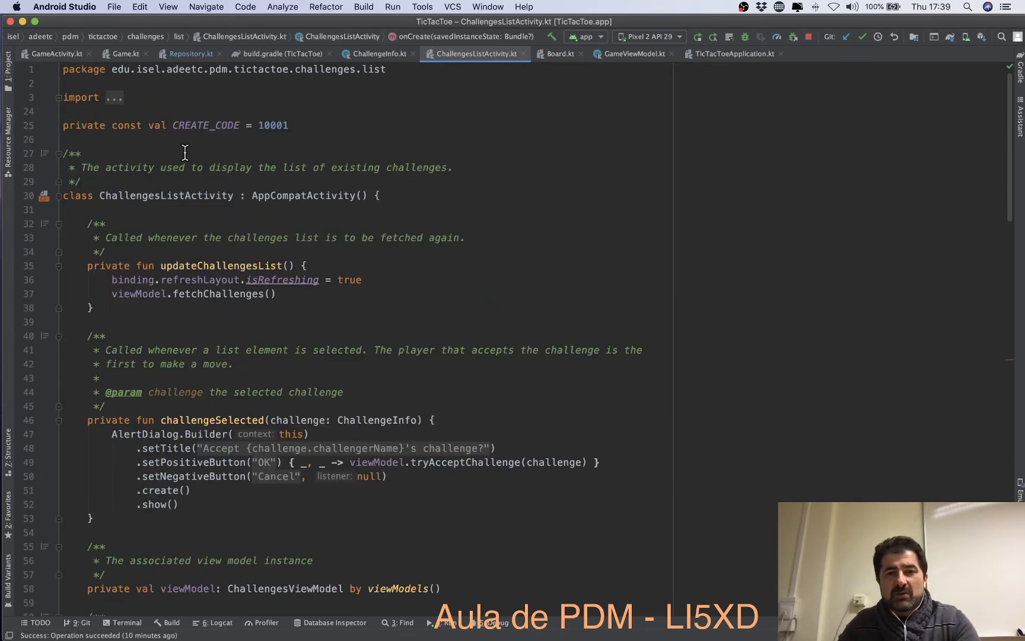
scroll(622, 321, "down", 1)
scroll(804, 379, "down", 1)
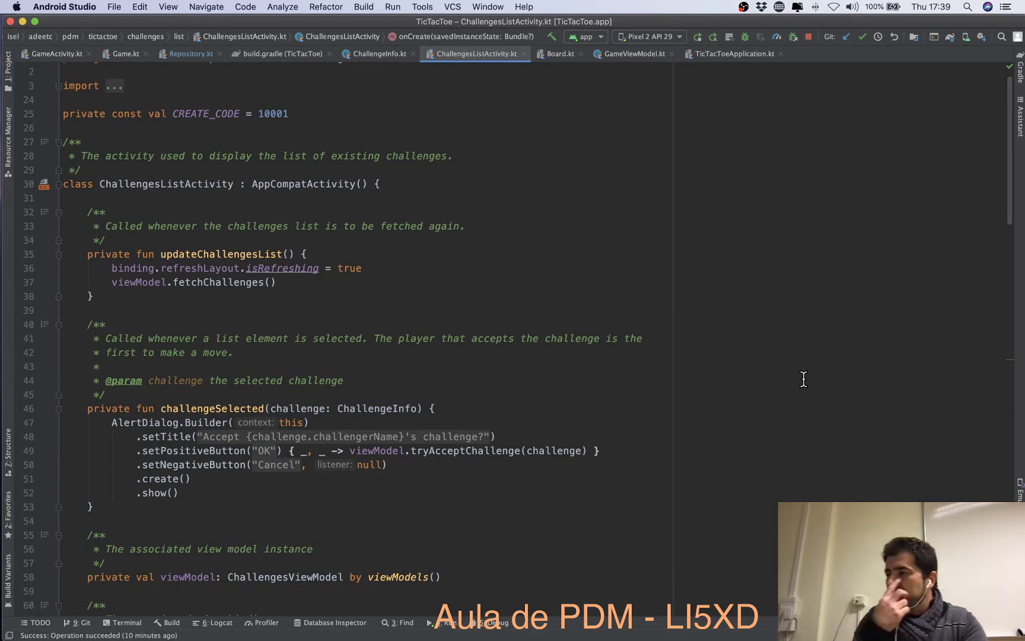
scroll(869, 390, "down", 1)
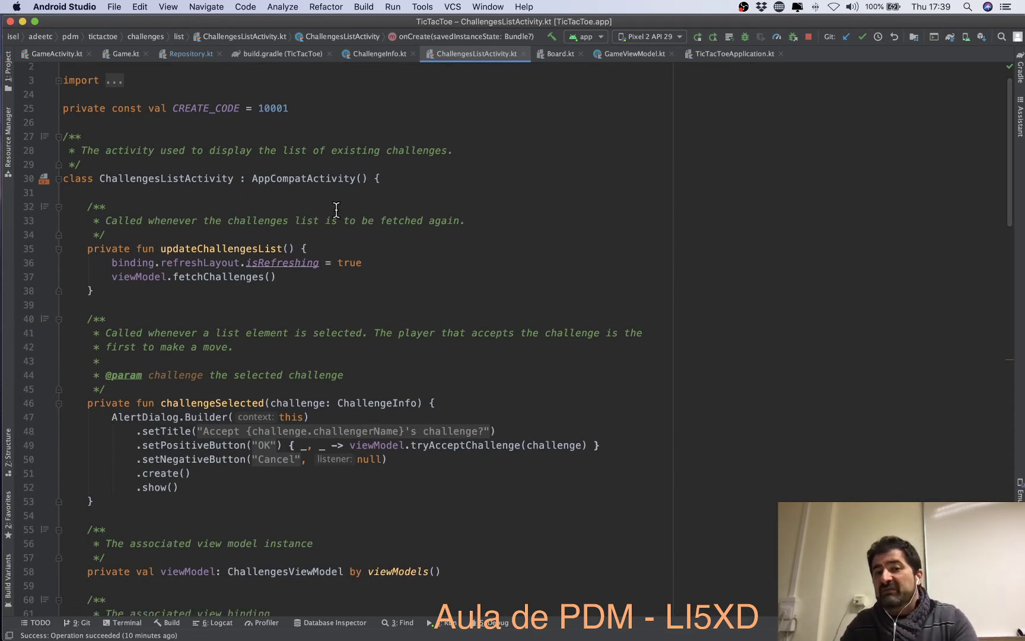
Switch to draw.io and add a blank page to whiteboard-PDM.drawio.
key("super+Tab")
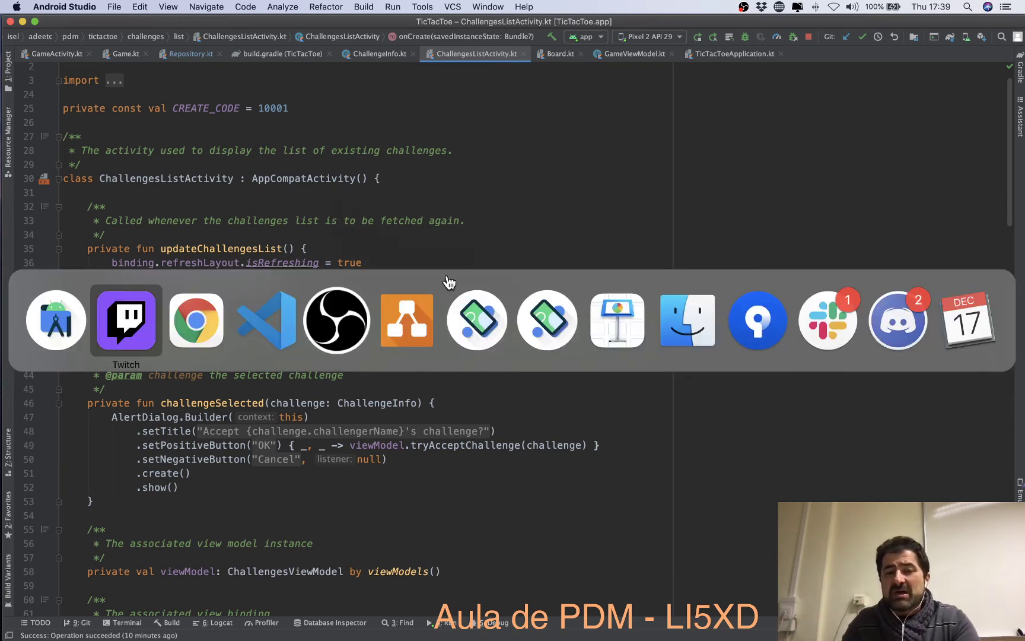
left_click(407, 320)
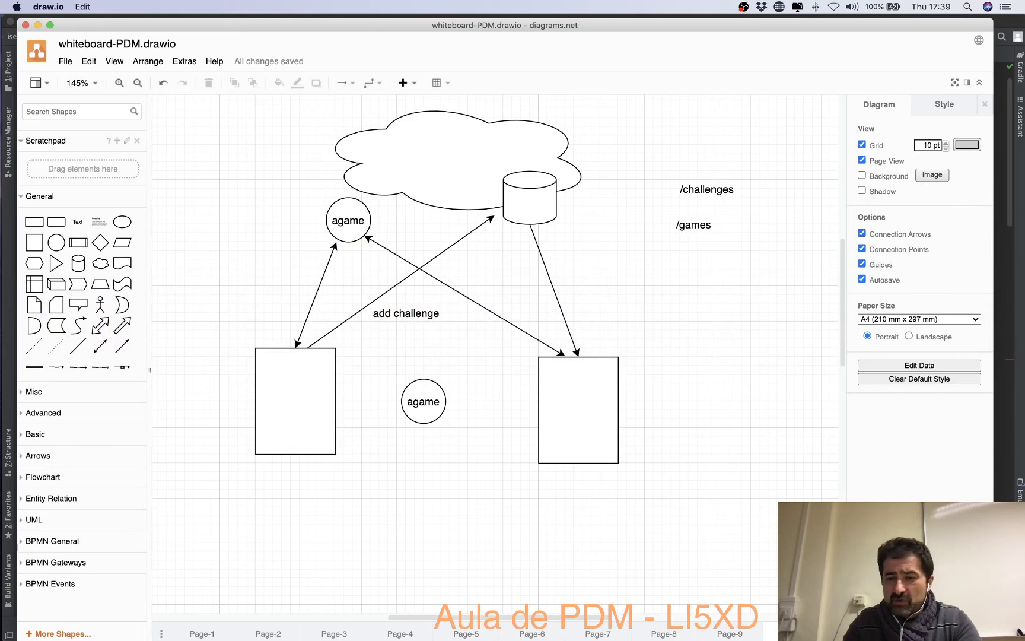
left_click(770, 634)
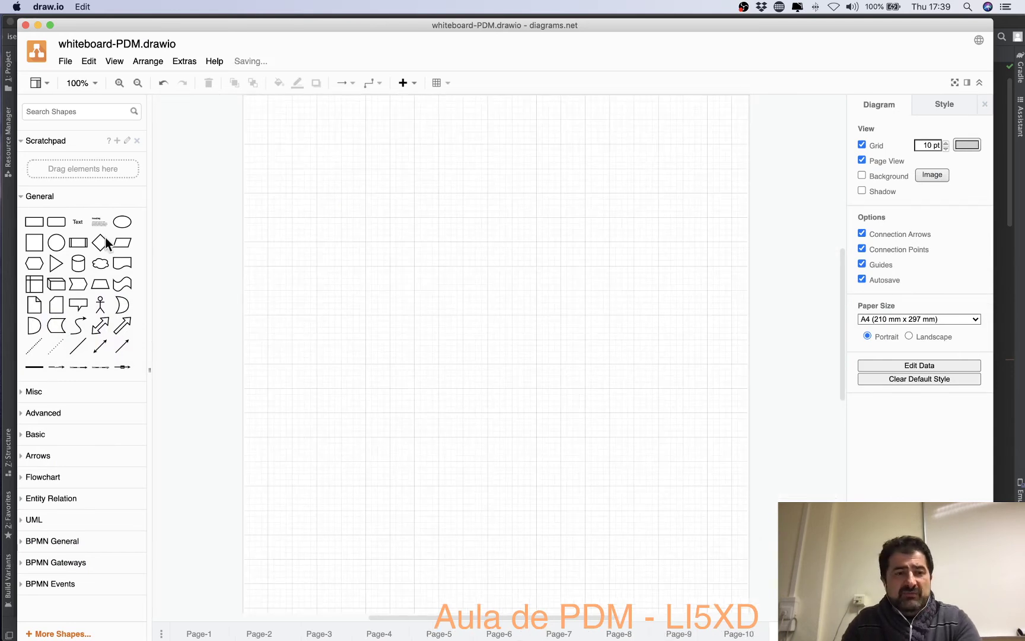
Place a square near the top of the blank page and label it "Challenges List Activity" on three lines.
mouse_move(37, 222)
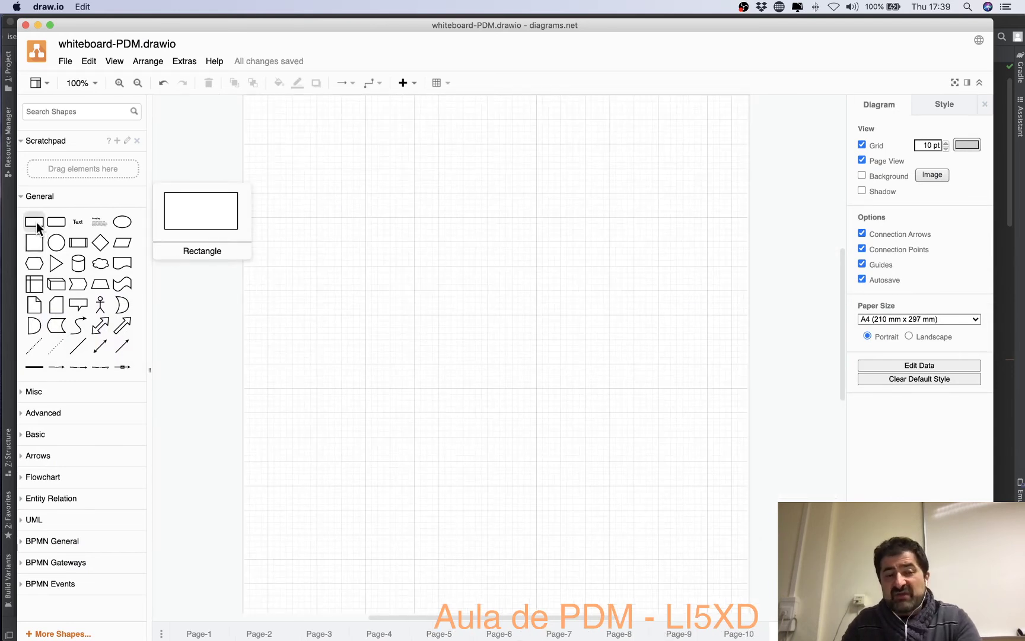
left_click_drag(35, 242, 383, 193)
double_click(380, 193)
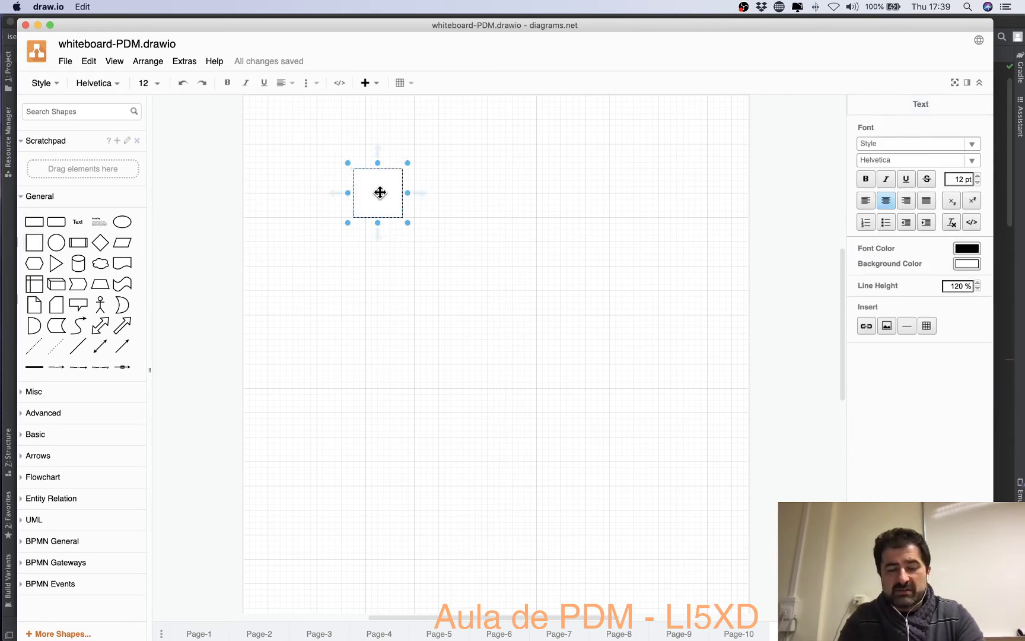
type("ChallengesList")
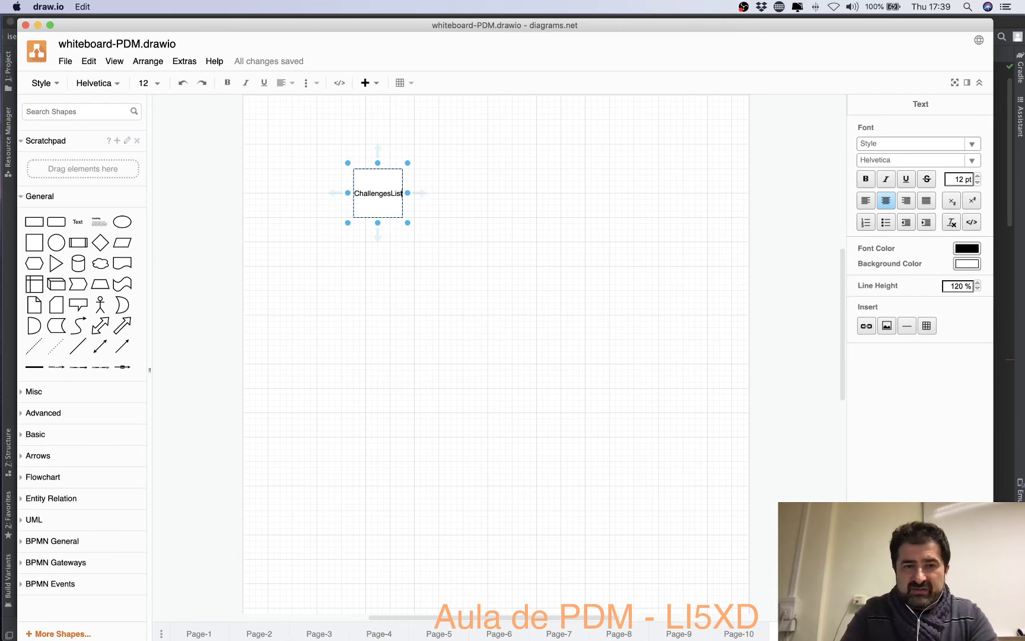
key("Return")
left_click(387, 202)
key("Return")
type("Activity")
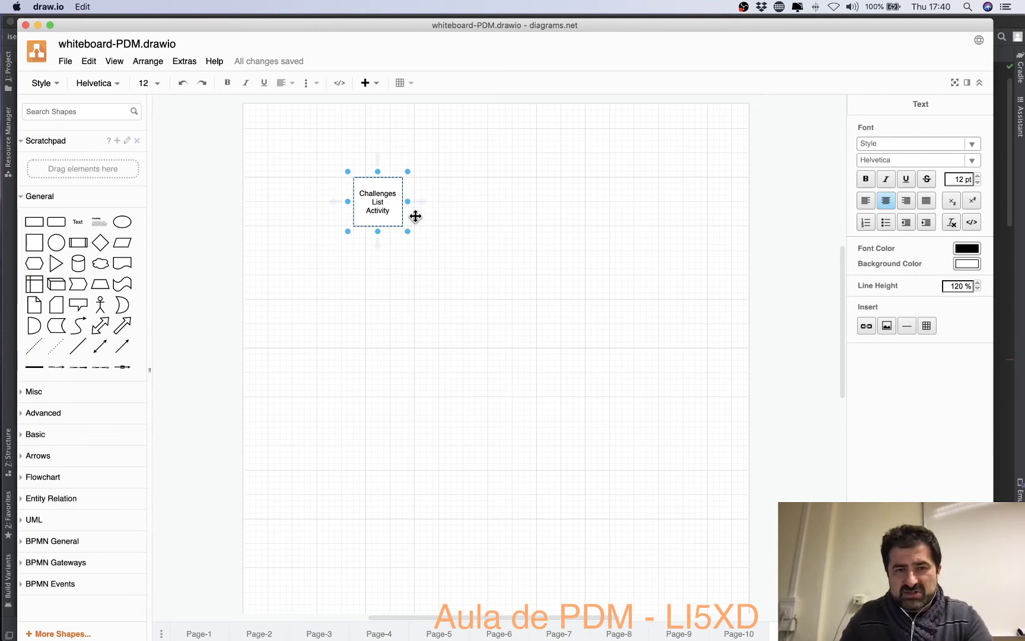
left_click(520, 239)
Add an unlabelled cloud to the far right of the Challenges List Activity square and shift the square further left.
scroll(519, 240, "up", 3)
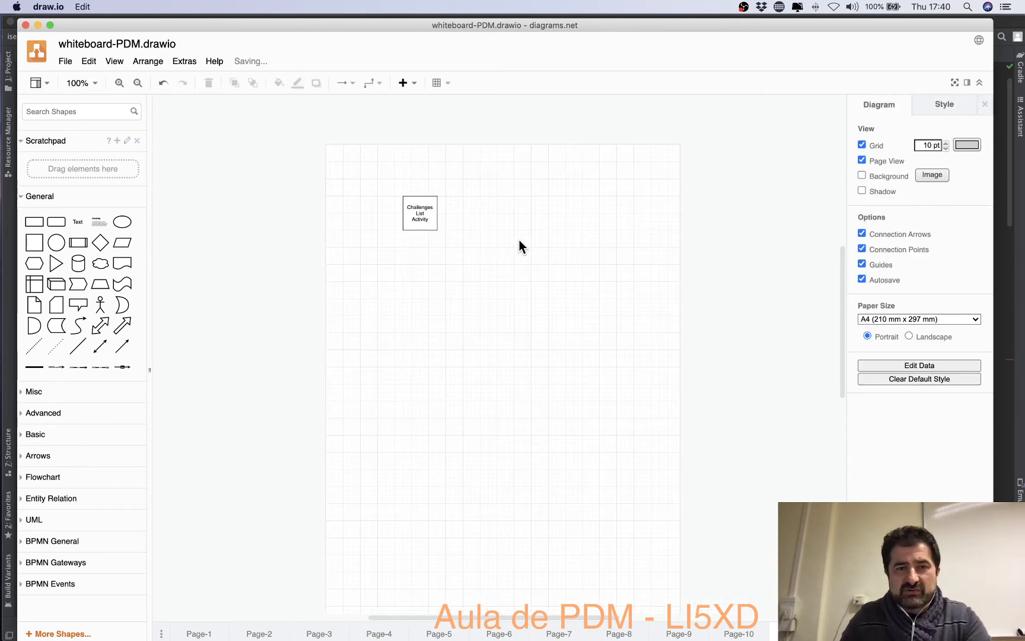
scroll(520, 240, "up", 3)
scroll(520, 240, "up", 3)
scroll(558, 393, "down", 5)
scroll(520, 502, "up", 5)
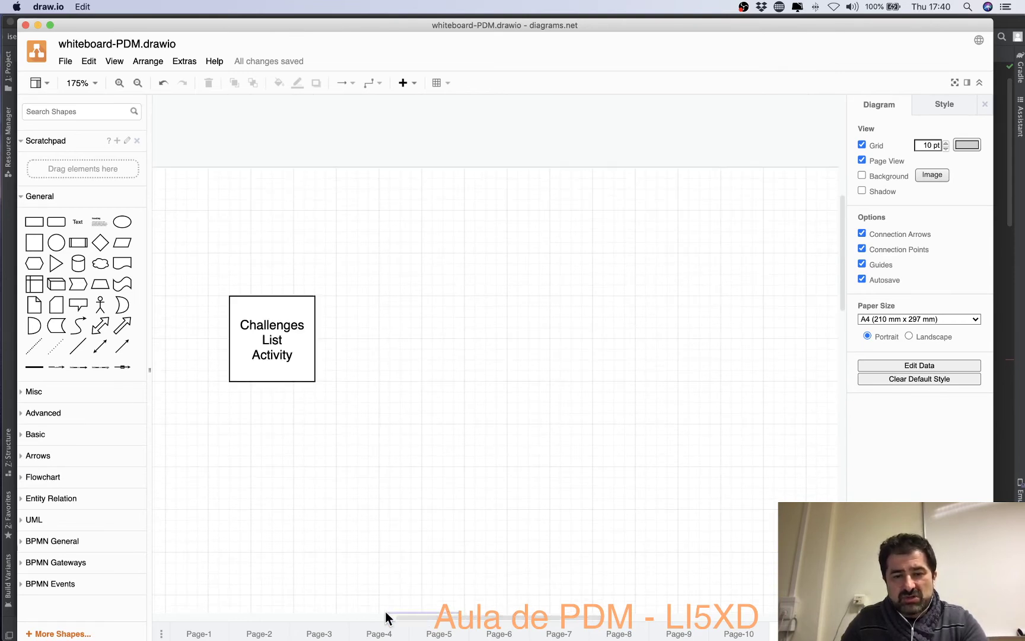
scroll(404, 614, "left", 5)
scroll(415, 614, "right", 2)
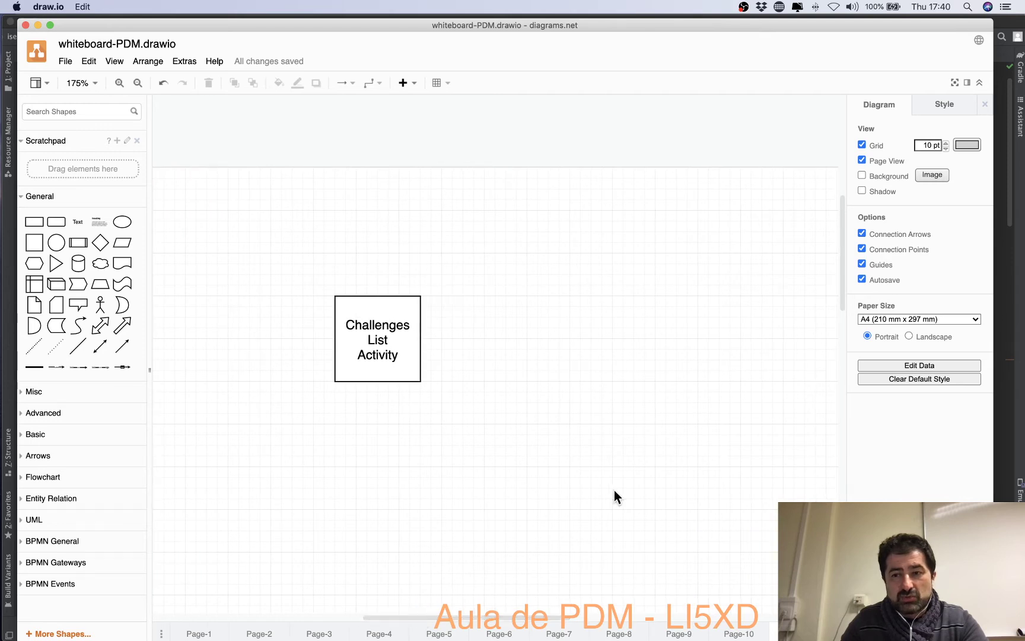
scroll(614, 490, "down", 1)
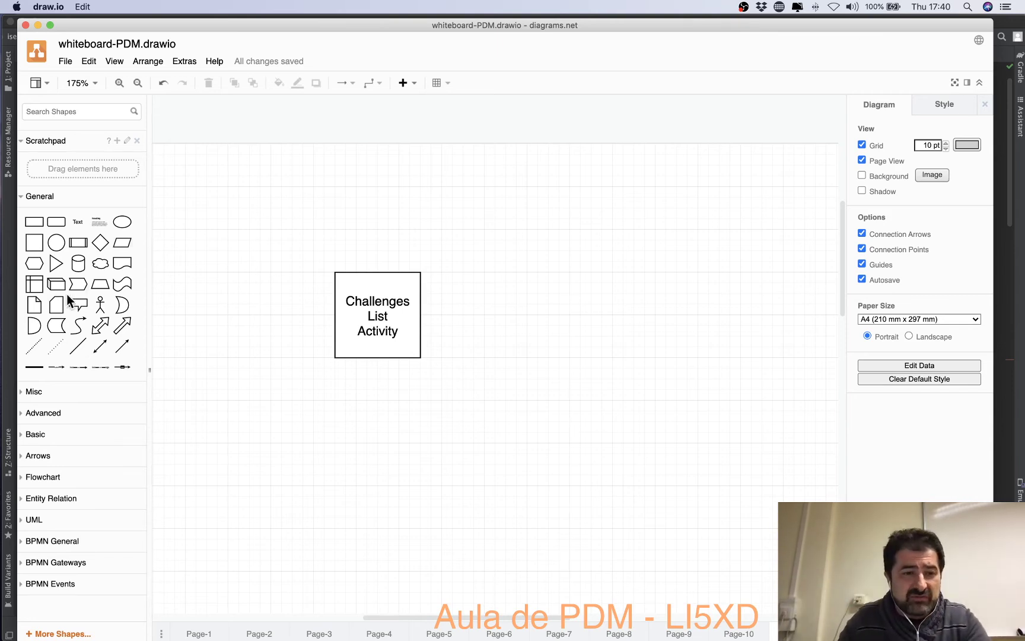
left_click_drag(102, 265, 772, 234)
left_click_drag(374, 280, 287, 276)
left_click(364, 401)
left_click(305, 275)
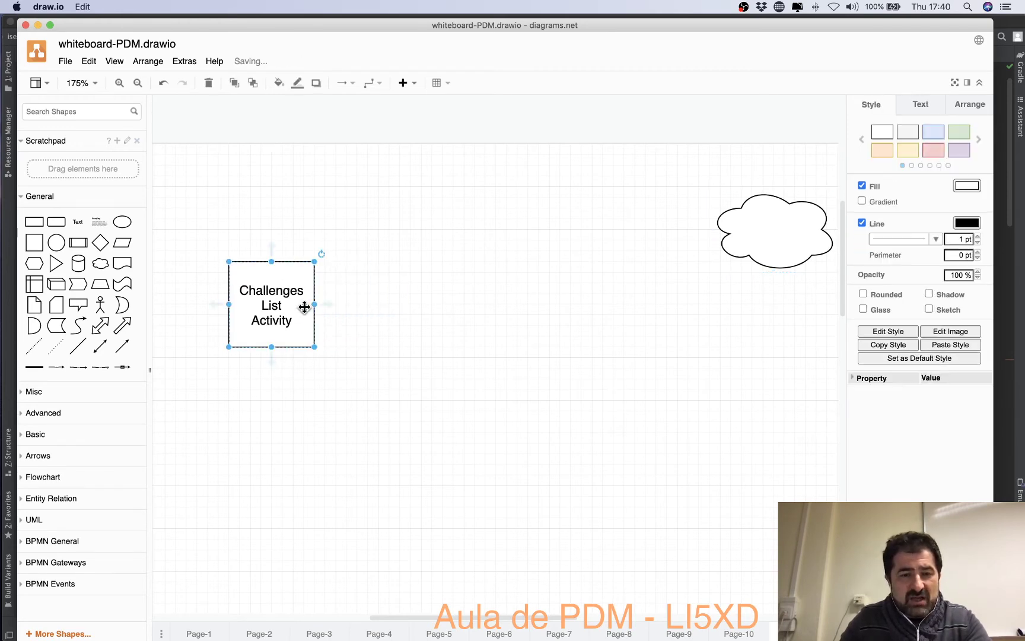
Duplicate the Challenges List Activity square just below it and relabel the copy "Challenges List ViewModel".
mouse_move(309, 324)
left_mouse_down("super")
mouse_move(323, 327)
mouse_move(317, 423)
mouse_move(329, 396)
left_mouse_up("super")
double_click(324, 395)
key("Right")
key("shift+alt+Left")
type("ViewModel")
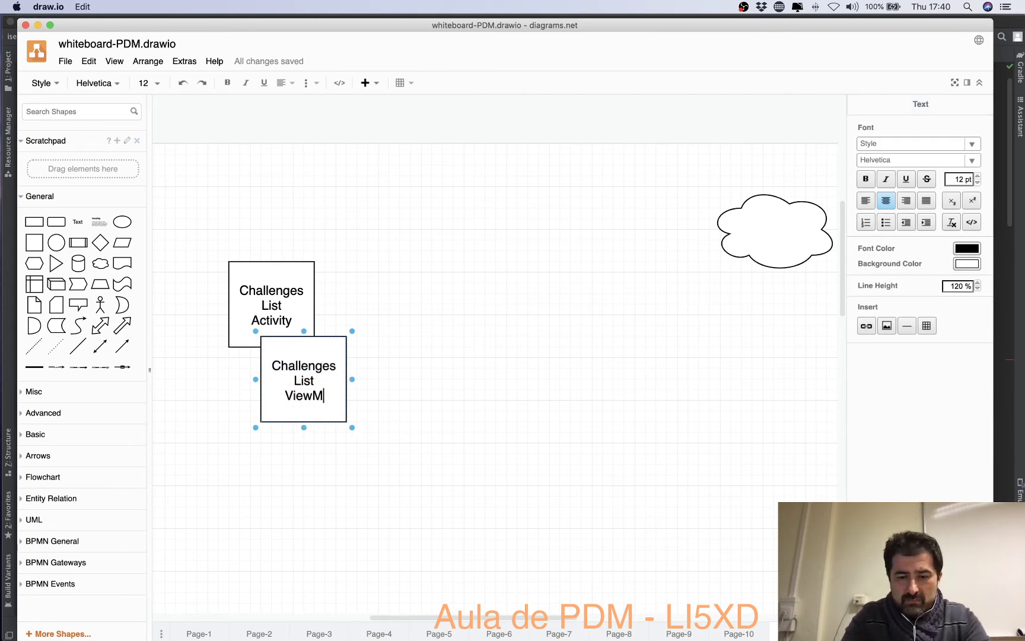
left_click(393, 412)
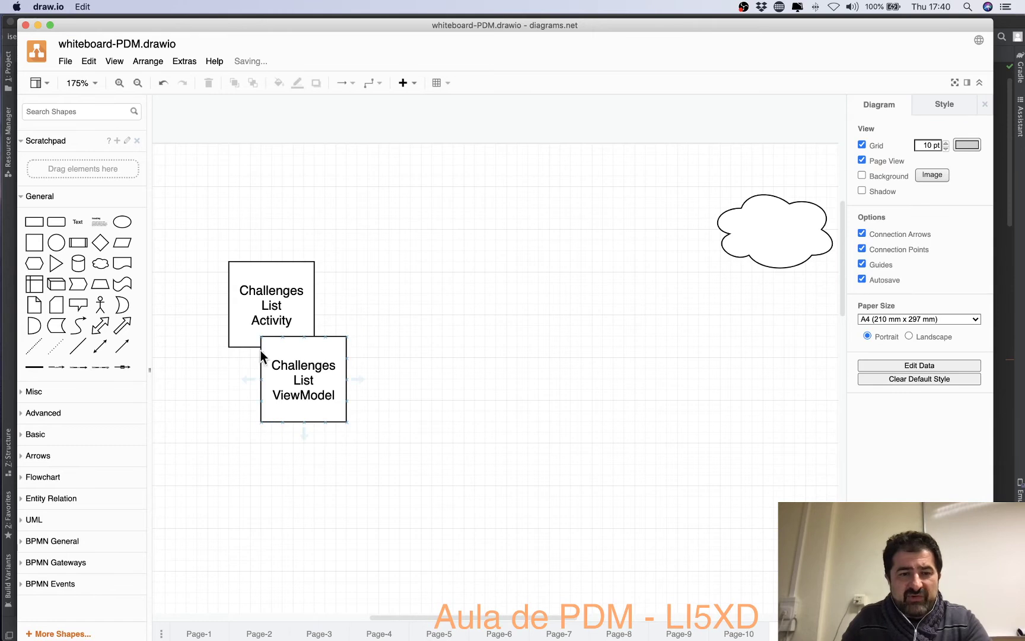
Spread the two overlapping squares apart diagonally and connect them with an arrow from Challenges List Activity to Challenges List ViewModel.
left_click(264, 350)
mouse_move(256, 333)
left_mouse_down()
mouse_move(294, 366)
mouse_move(261, 336)
left_mouse_up()
left_click(425, 419)
left_click_drag(304, 377, 368, 422)
left_click(293, 302)
left_click_drag(293, 302, 286, 283)
left_click(387, 342)
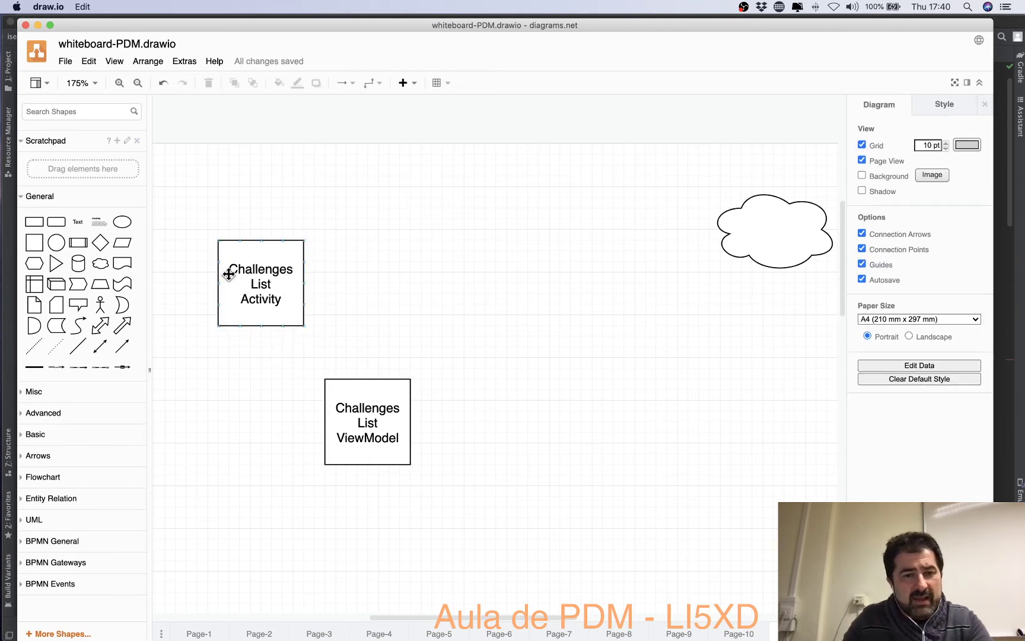
left_click_drag(123, 346, 358, 283)
left_click_drag(340, 337, 291, 328)
Duplicate the Challenges List ViewModel square between it and the cloud, and relabel the copy "Repository".
left_click_drag(404, 294, 583, 320)
double_click(590, 331)
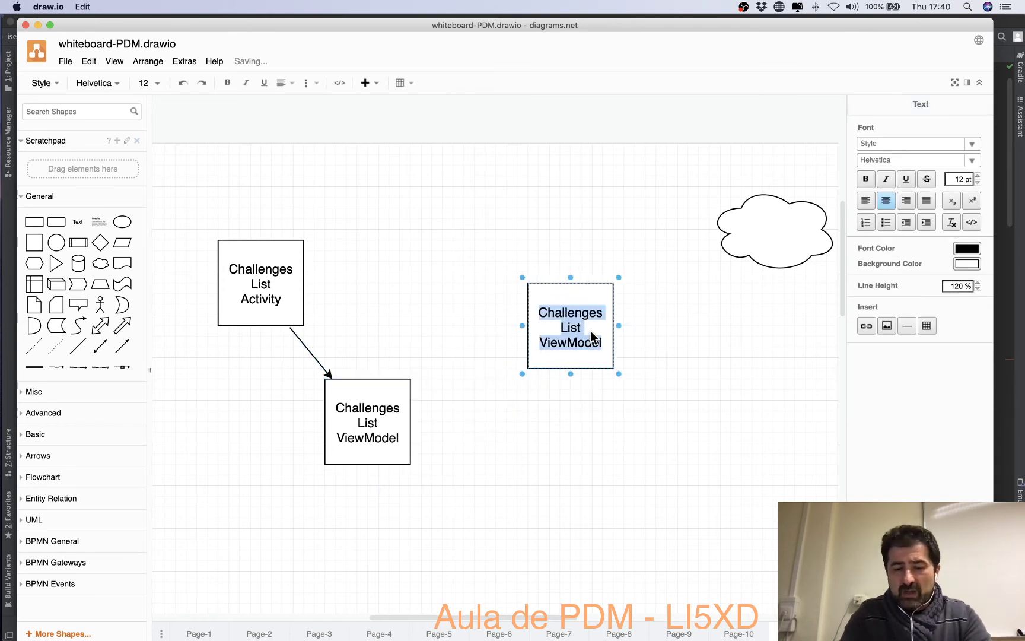
type("Repositor")
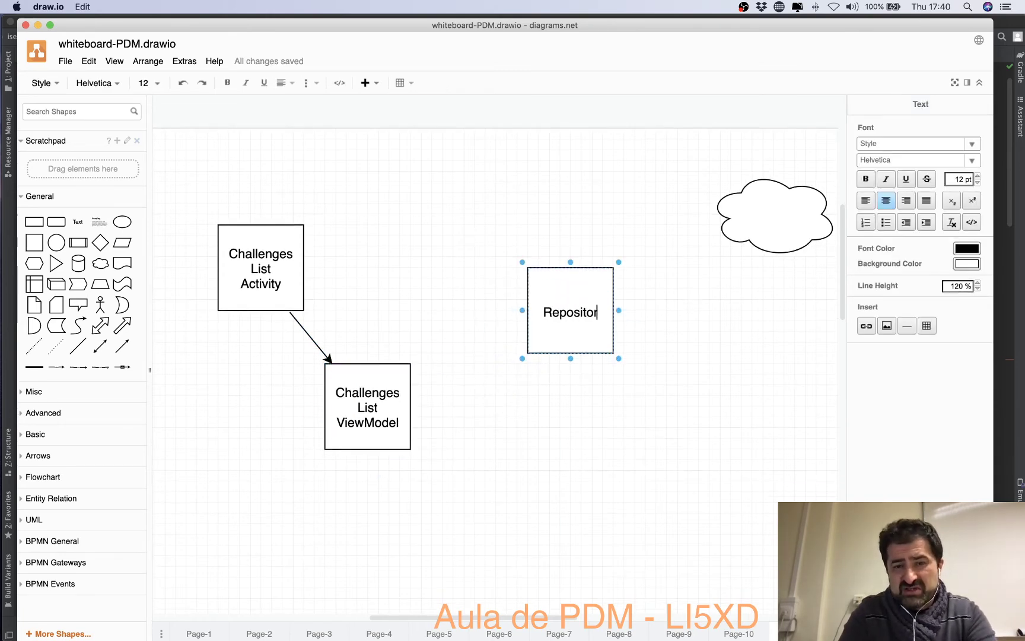
type("y")
left_click(614, 368)
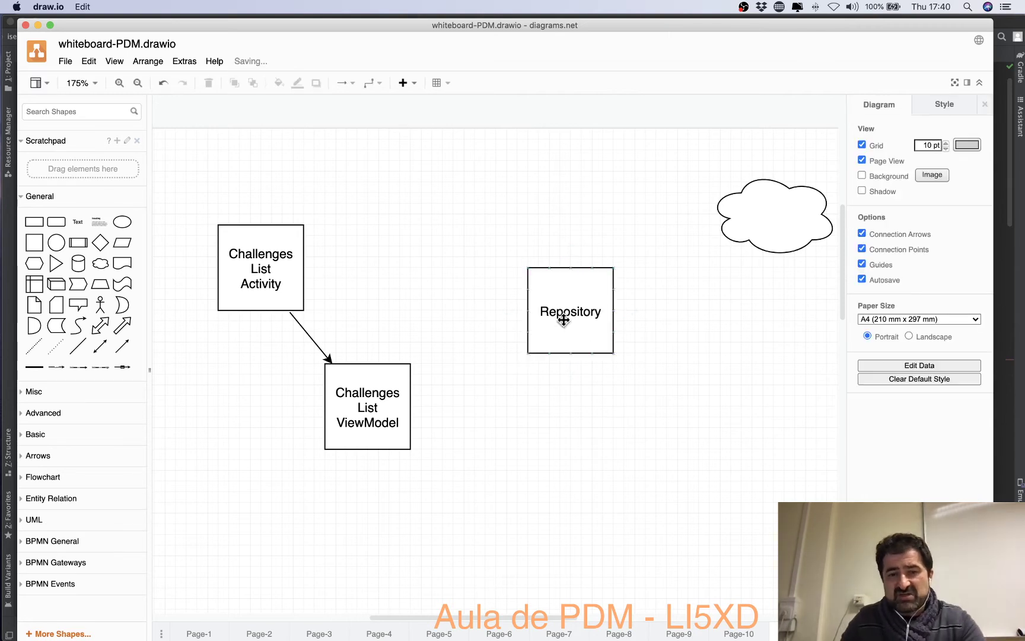
Add an arrow from the Challenges List ViewModel square to the Repository square.
left_click(314, 342)
left_click_drag(331, 360, 528, 312)
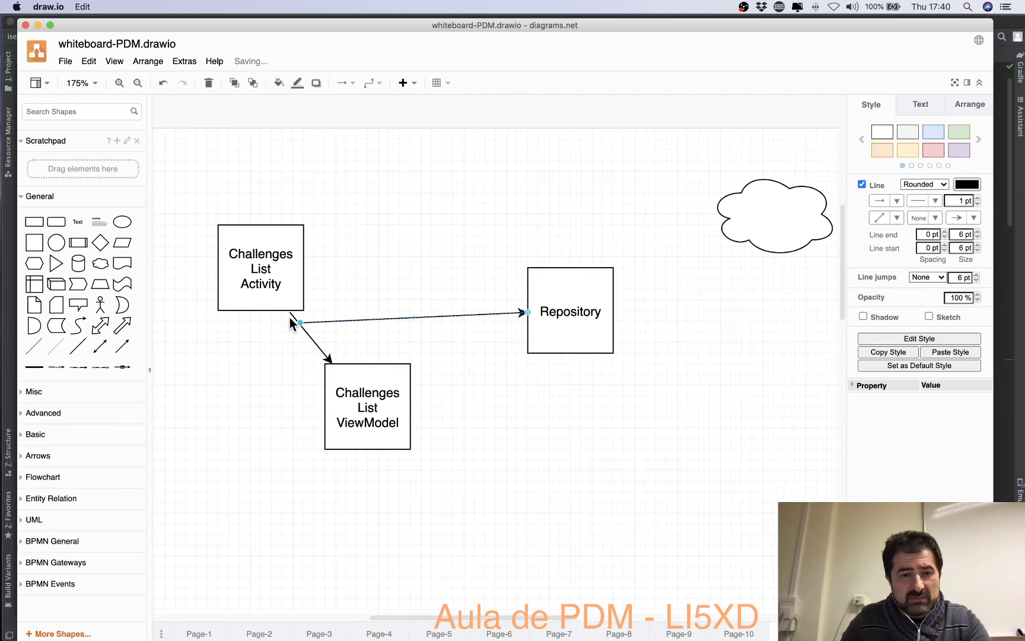
left_click_drag(301, 323, 411, 385)
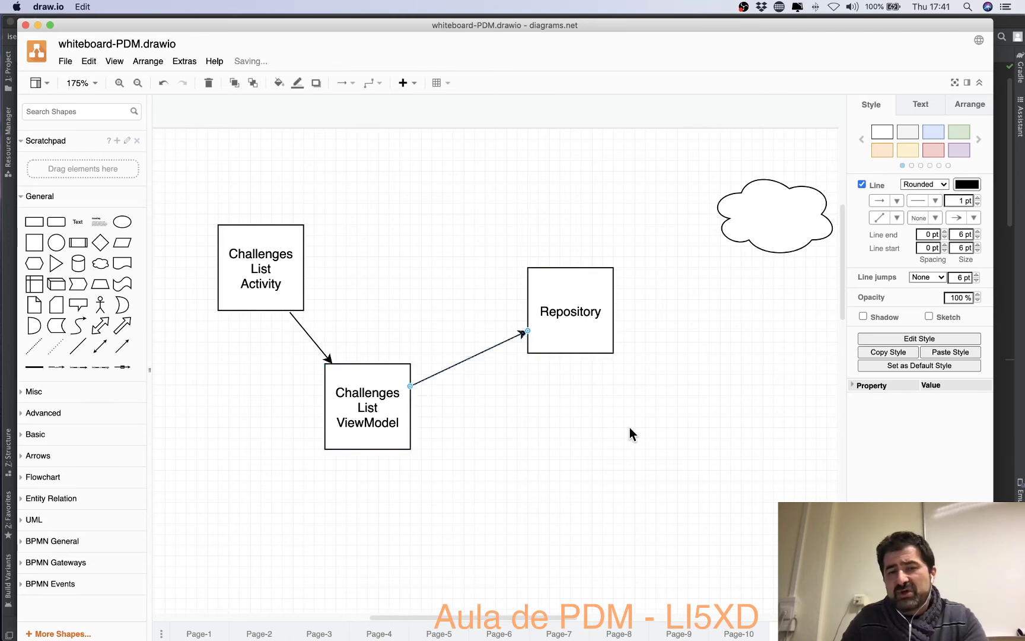
left_click(628, 427)
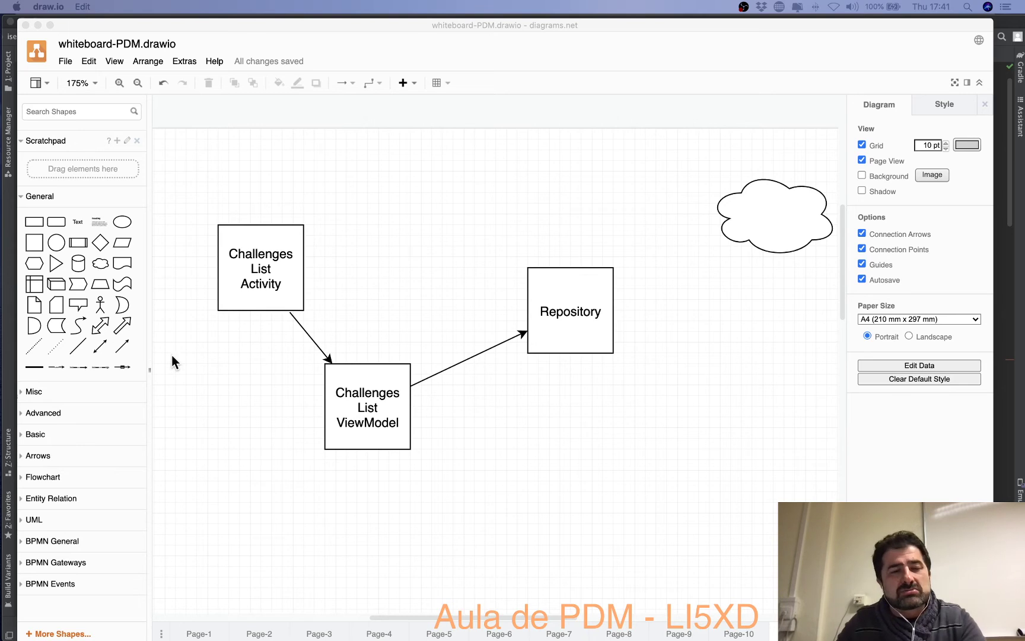
Add an arrow from the Repository square to the cloud.
left_click(403, 304)
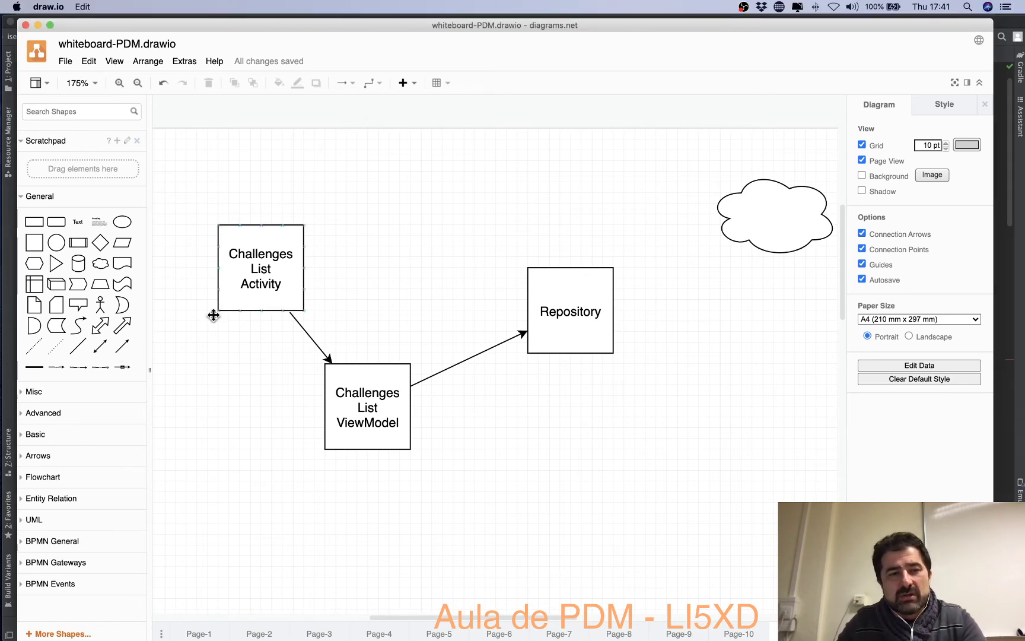
left_click_drag(121, 348, 661, 192)
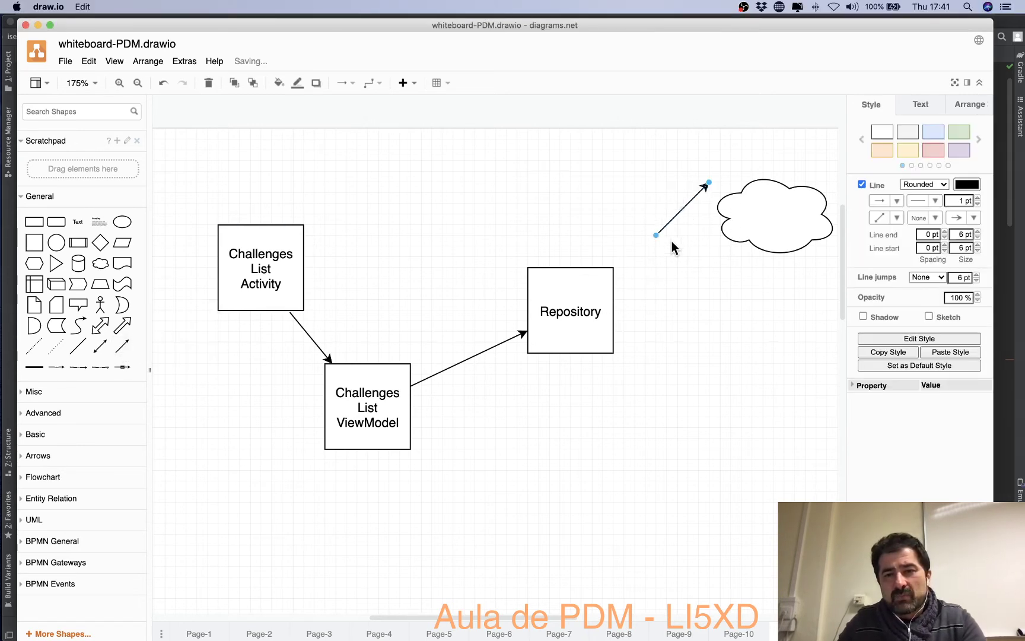
left_click_drag(658, 239, 614, 271)
left_click_drag(710, 182, 719, 241)
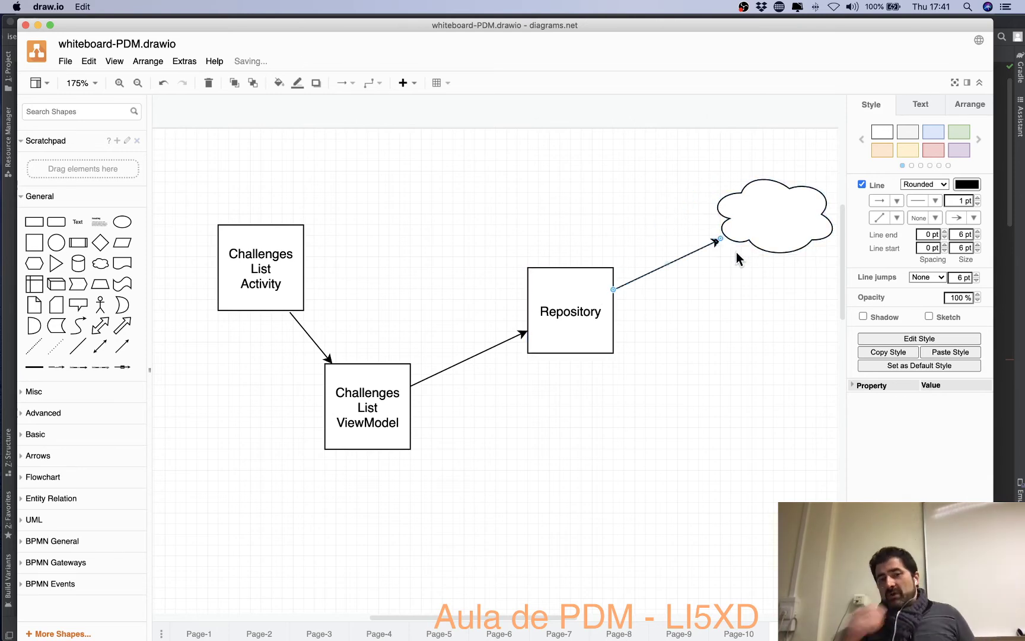
left_click(277, 266)
double_click(277, 266)
left_click(361, 235)
left_click(361, 235)
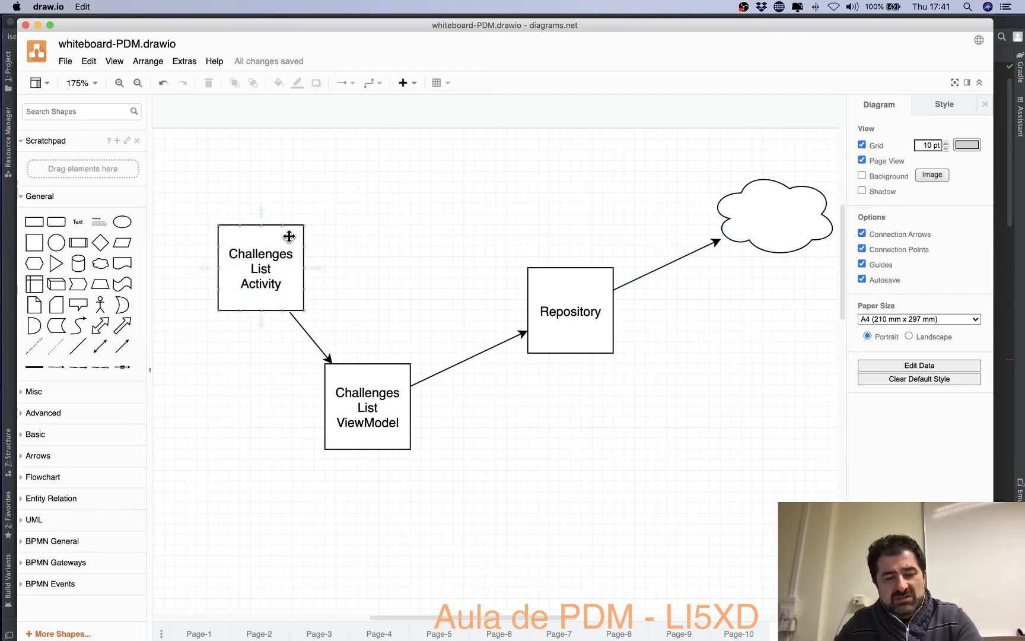
Return to Android Studio, fold the body of updateChallengesList() and look through the viewModel, binding and onCreate code in ChallengesListActivity.kt.
key("super+Tab")
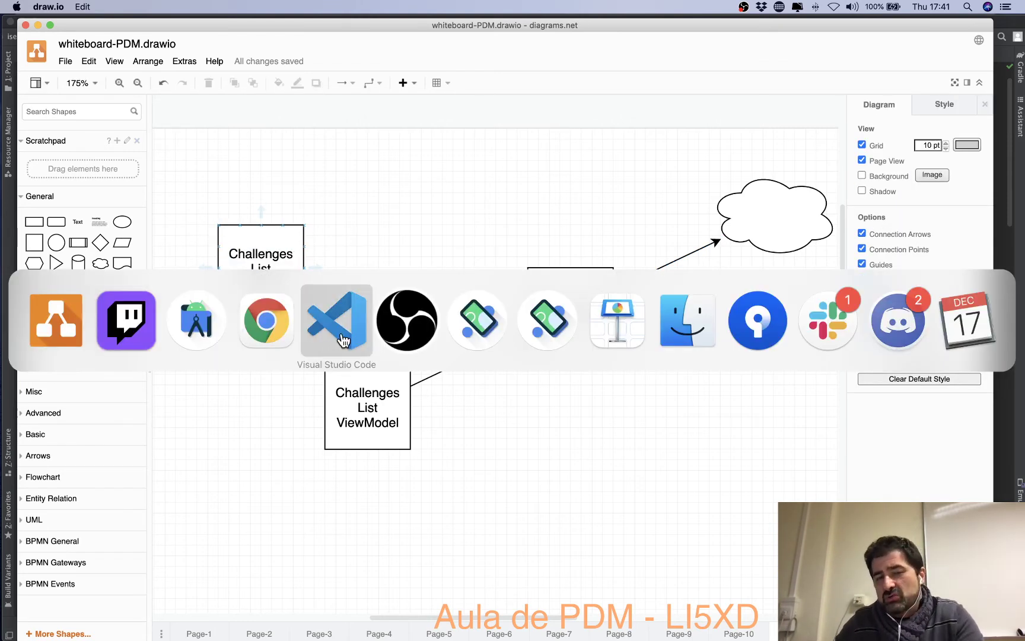
left_click(220, 342)
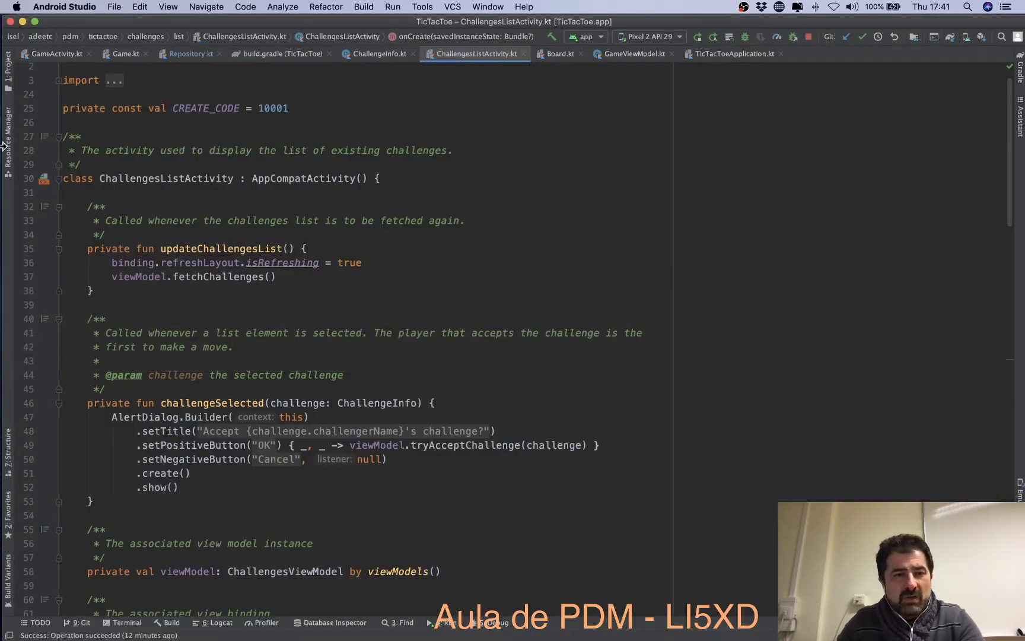
left_click(59, 249)
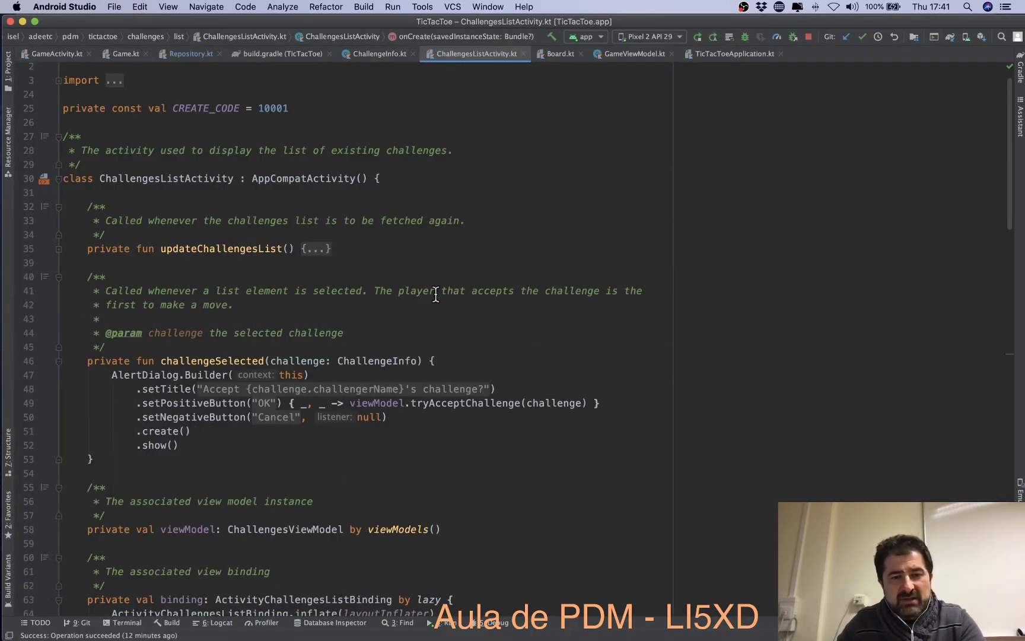
scroll(436, 295, "down", 10)
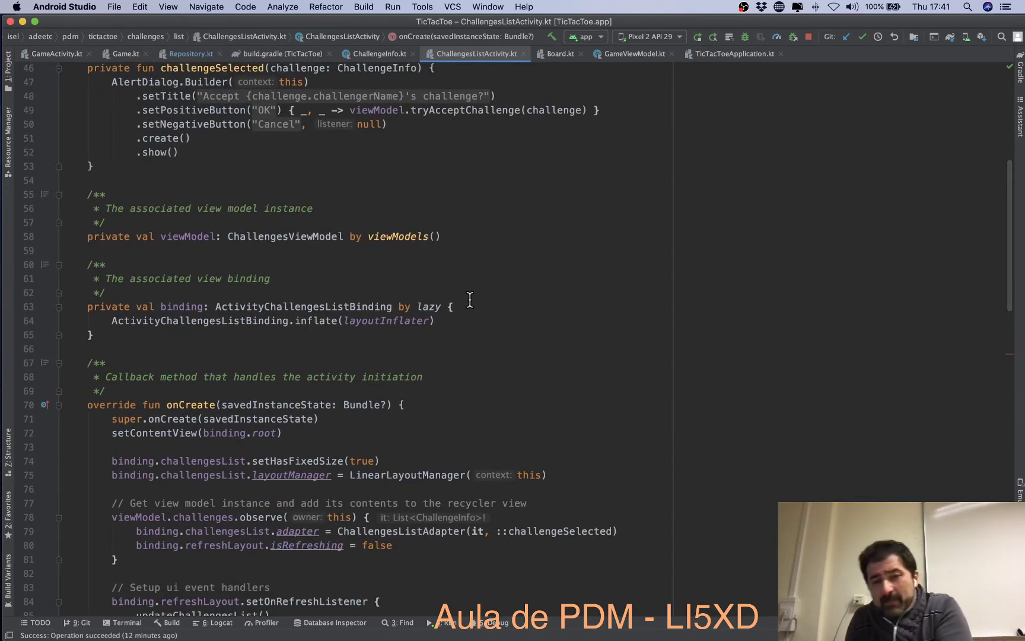
scroll(594, 294, "down", 1)
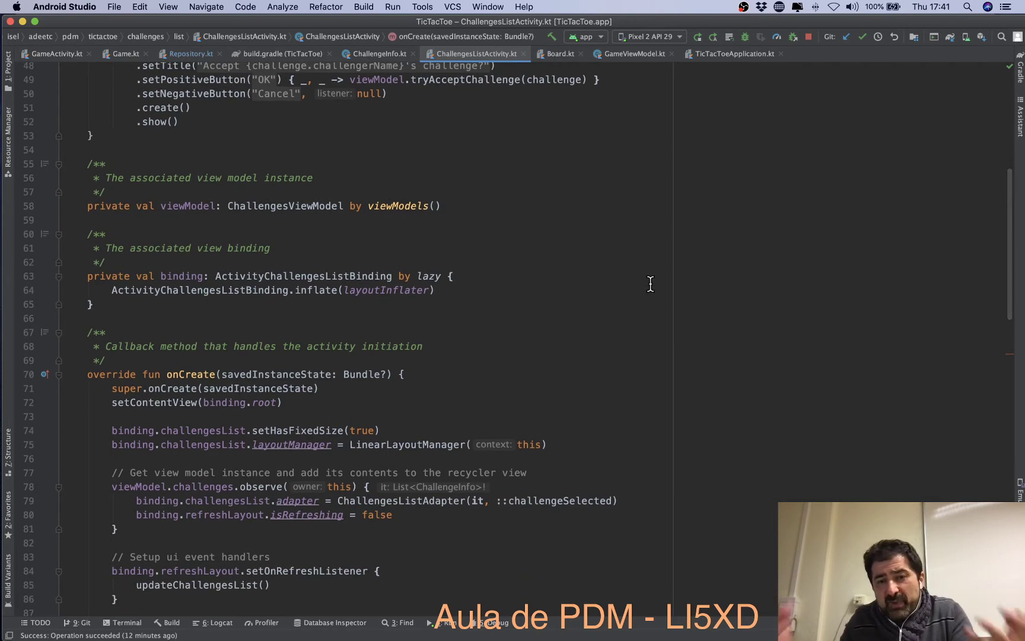
scroll(467, 285, "up", 5)
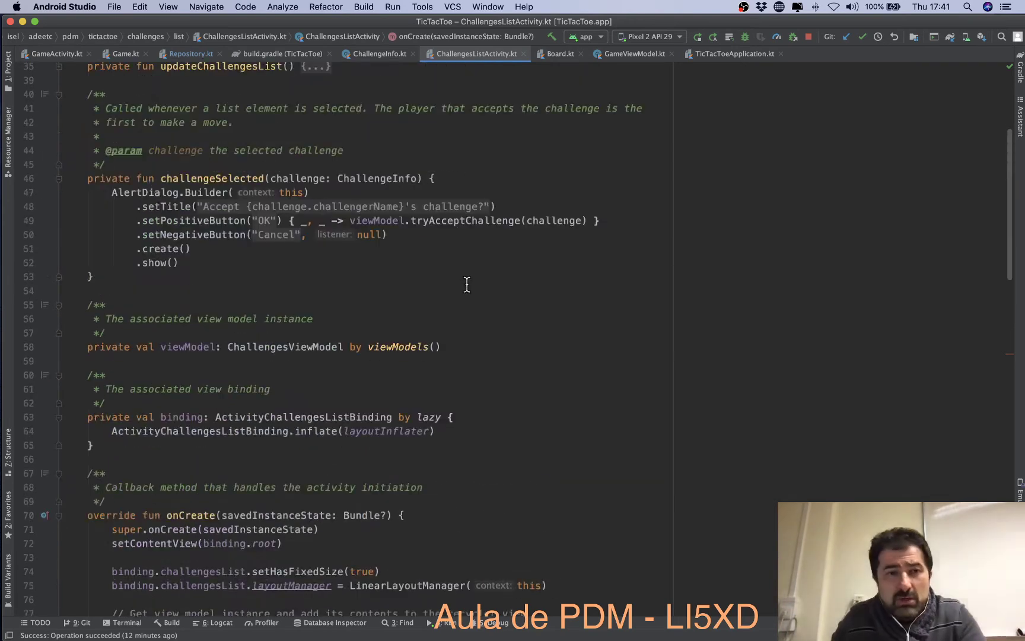
Open ChallengesListAdapter.kt from the challenges list view package and examine bindTo() and the adapter's itemSelectedListener parameter type.
scroll(467, 285, "up", 2)
left_click(9, 71)
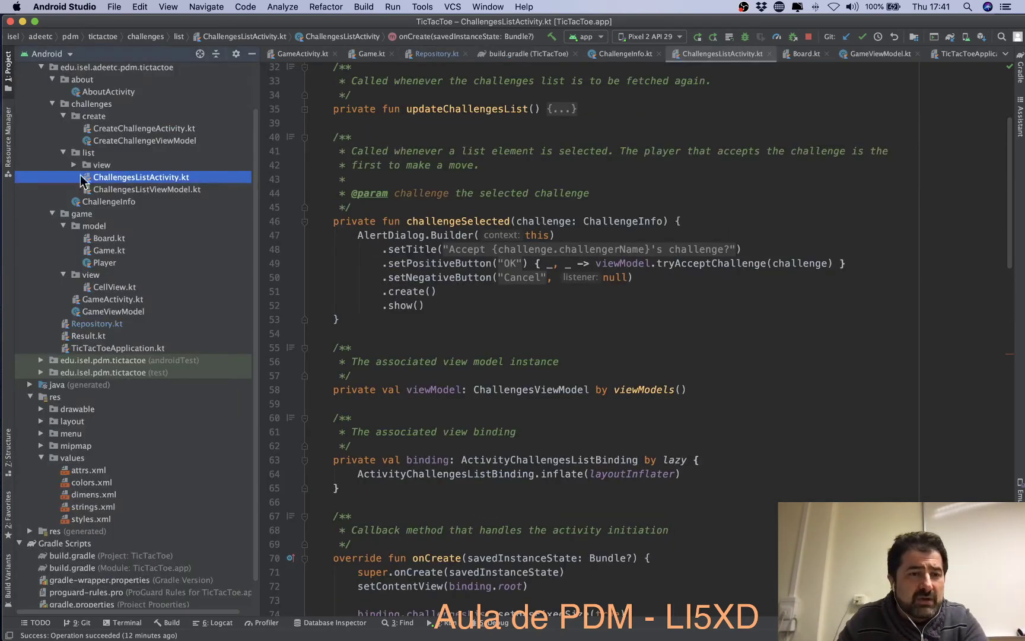
left_click(76, 165)
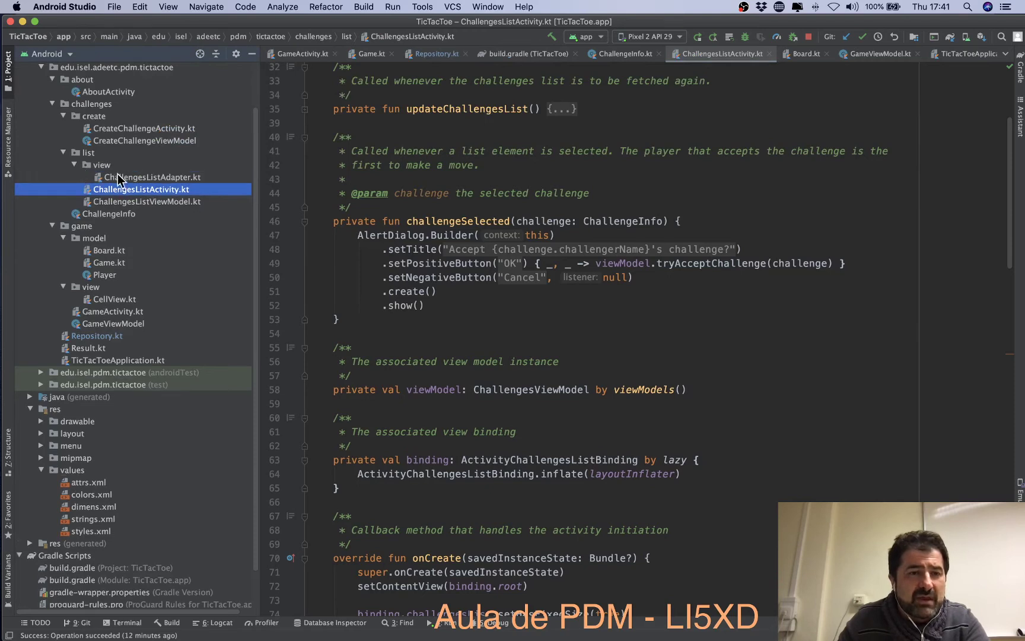
double_click(118, 176)
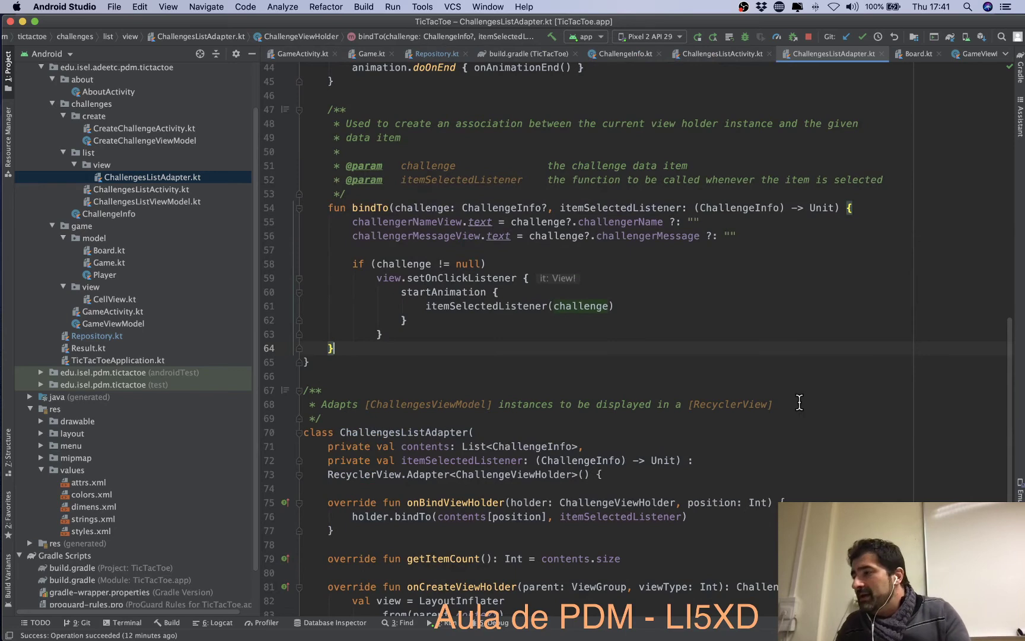
left_click(737, 309)
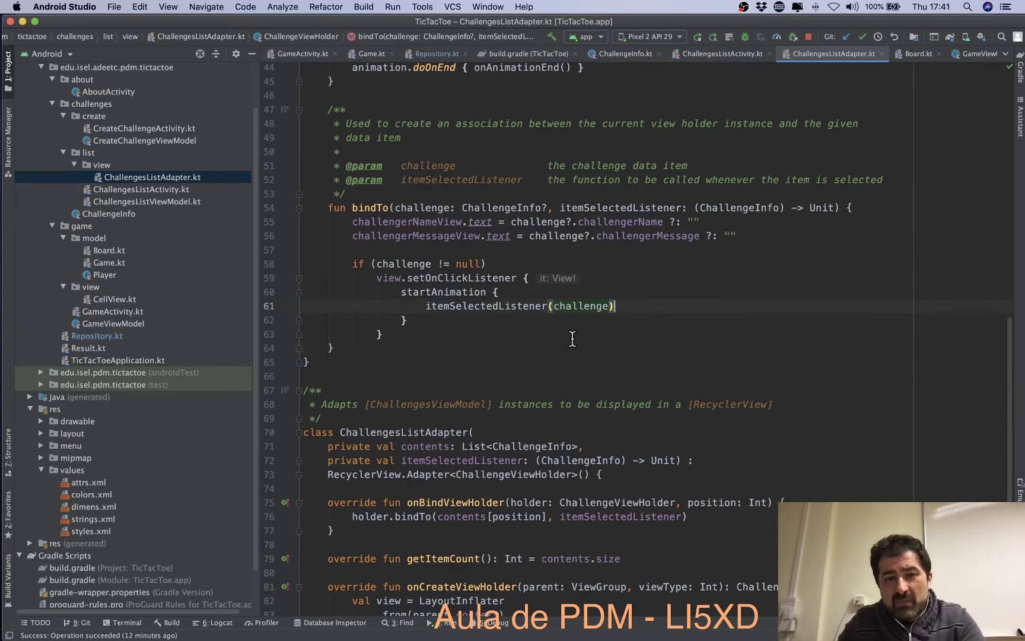
scroll(657, 384, "down", 2)
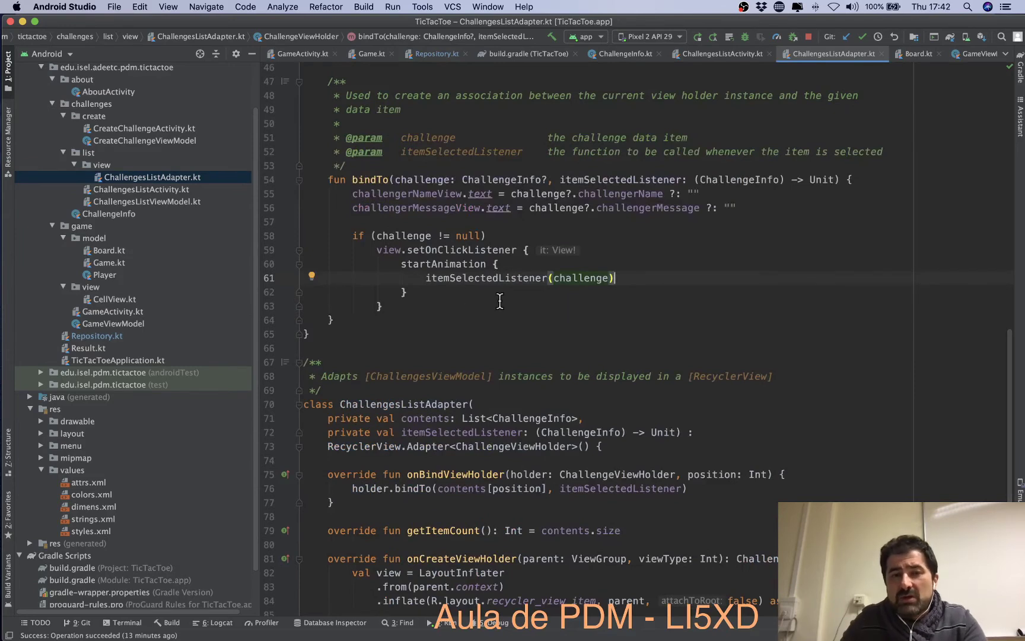
scroll(639, 385, "down", 3)
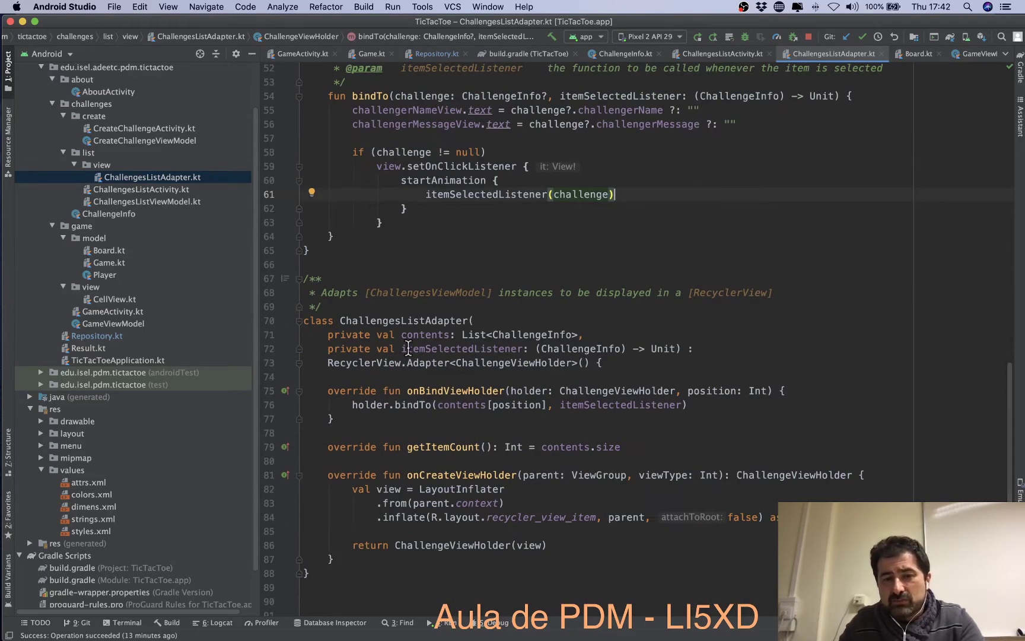
left_click_drag(533, 349, 677, 349)
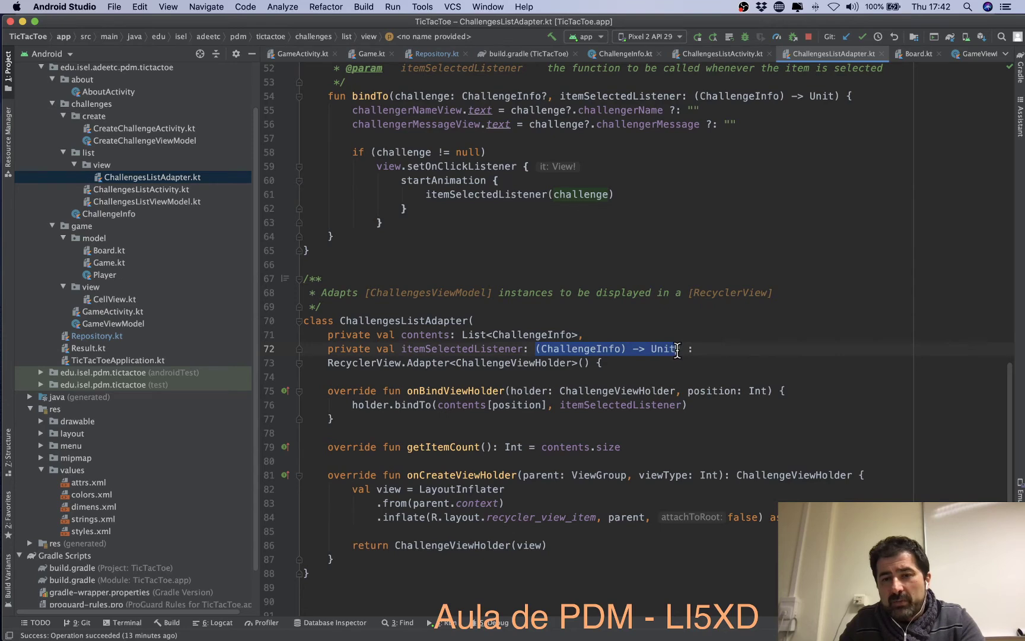
scroll(683, 237, "up", 1)
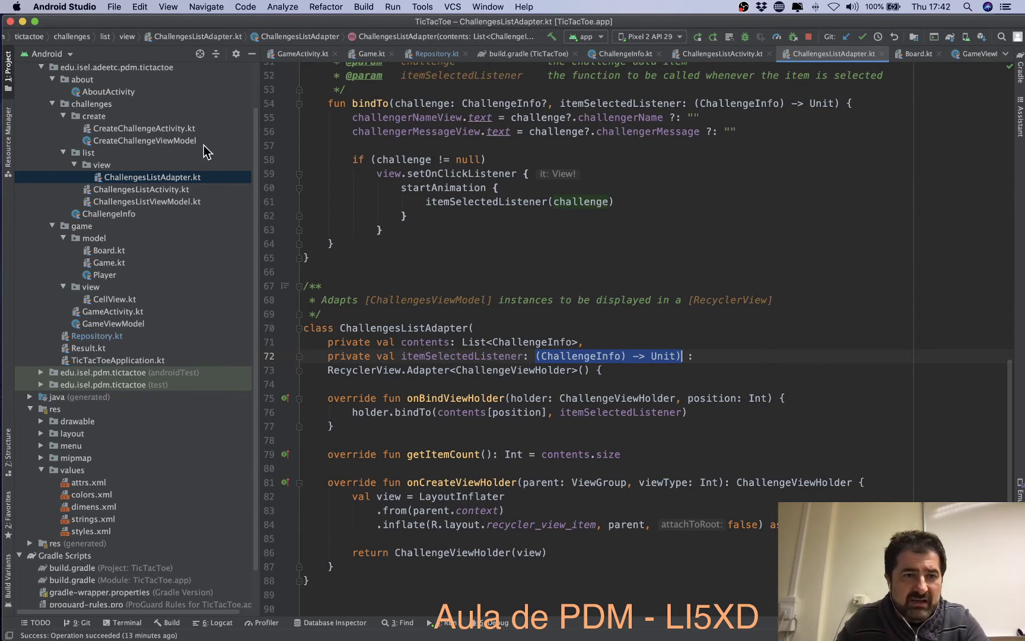
Return to ChallengesListActivity.kt, hide the project tree and review the challengesList setup lines in onCreate.
double_click(144, 189)
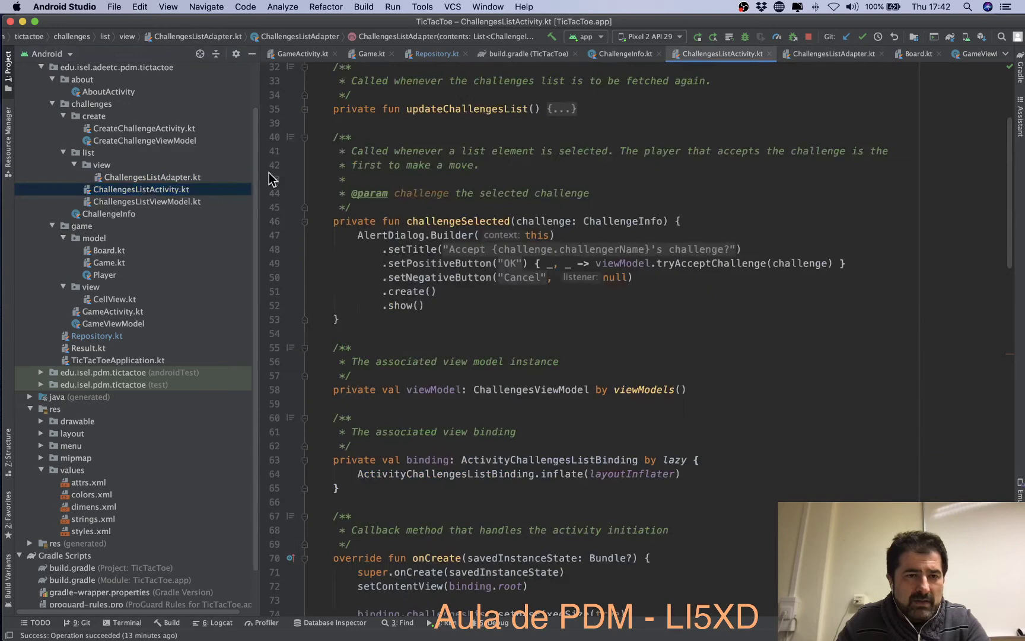
left_click(257, 60)
scroll(540, 246, "down", 10)
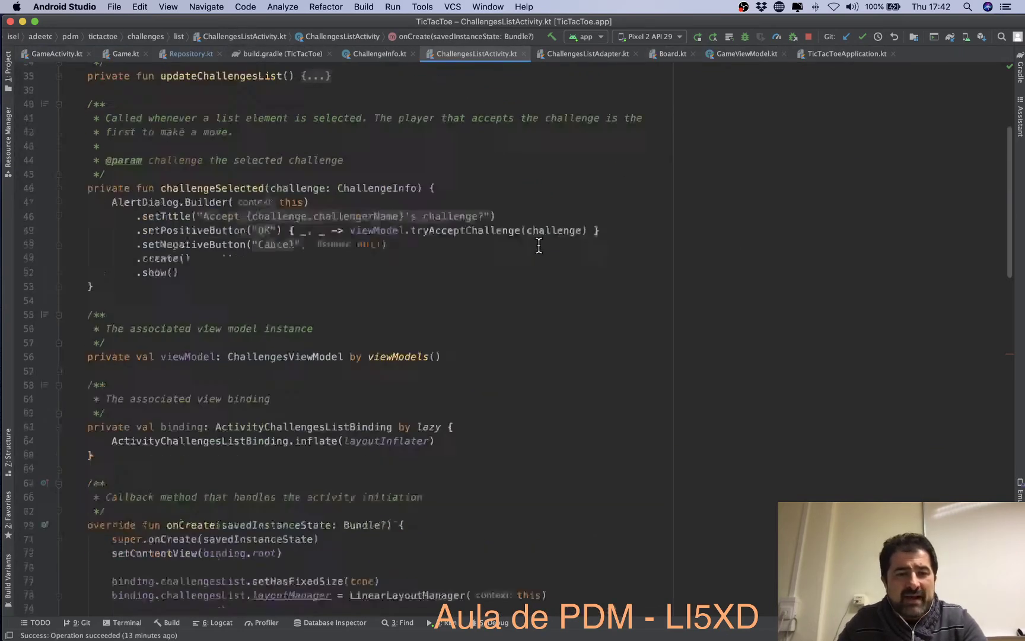
left_click(554, 237)
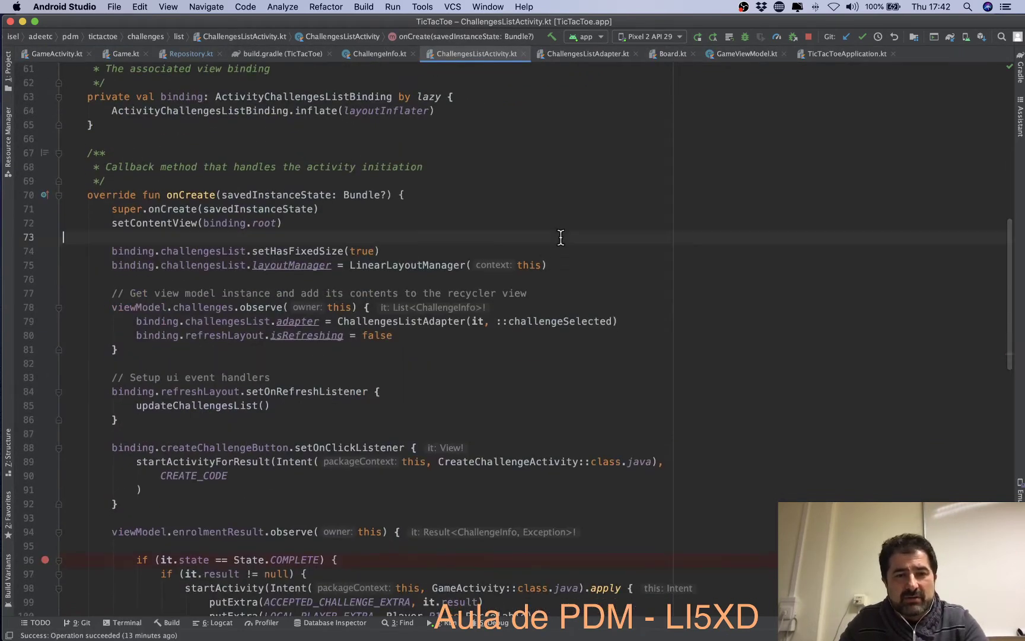
key("Down")
key("shift+Down")
key("shift+Down")
key("Down")
key("Down")
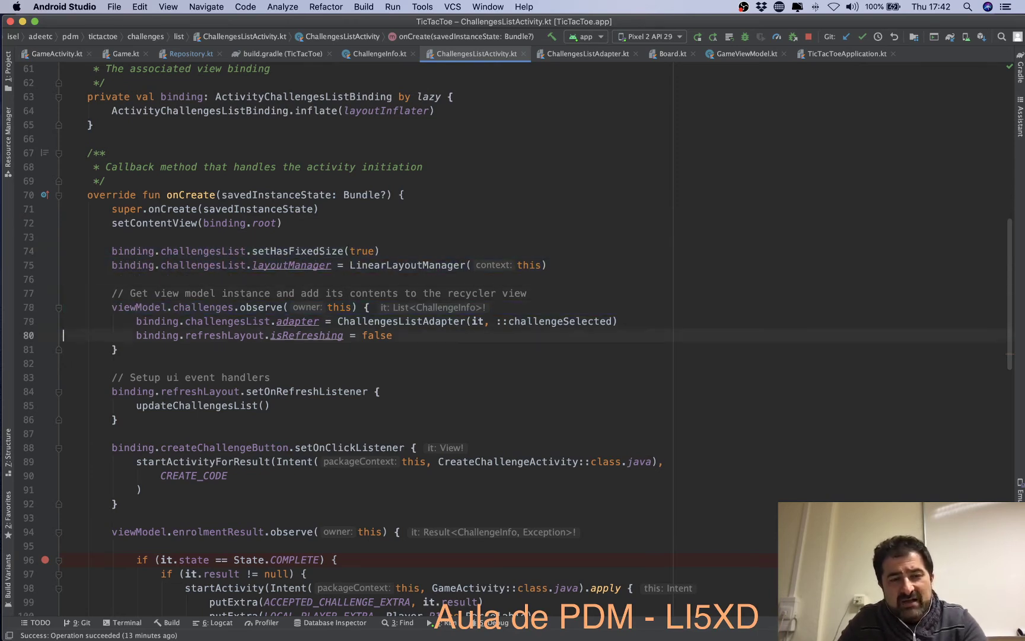
Examine the viewModel.challenges.observe call in onCreate and highlight the two binding lines in its body.
double_click(215, 304)
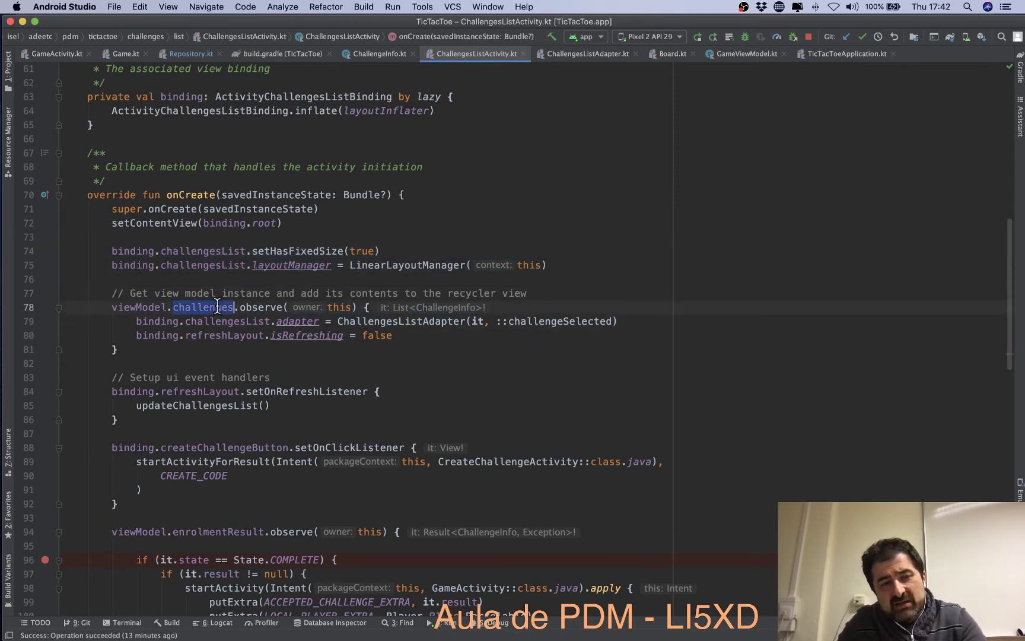
mouse_move(314, 321)
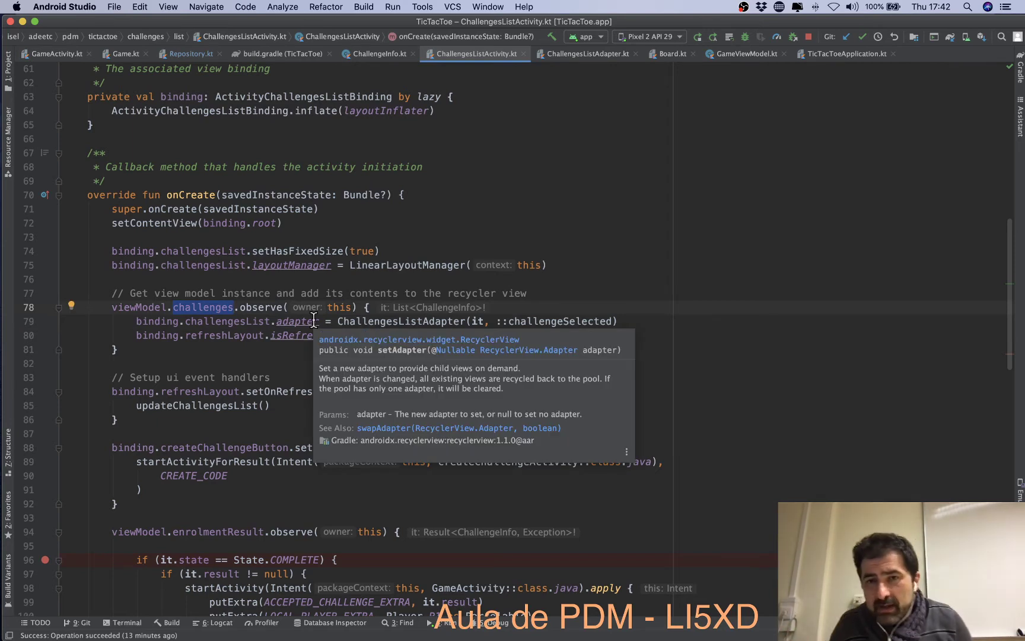
left_click(314, 321)
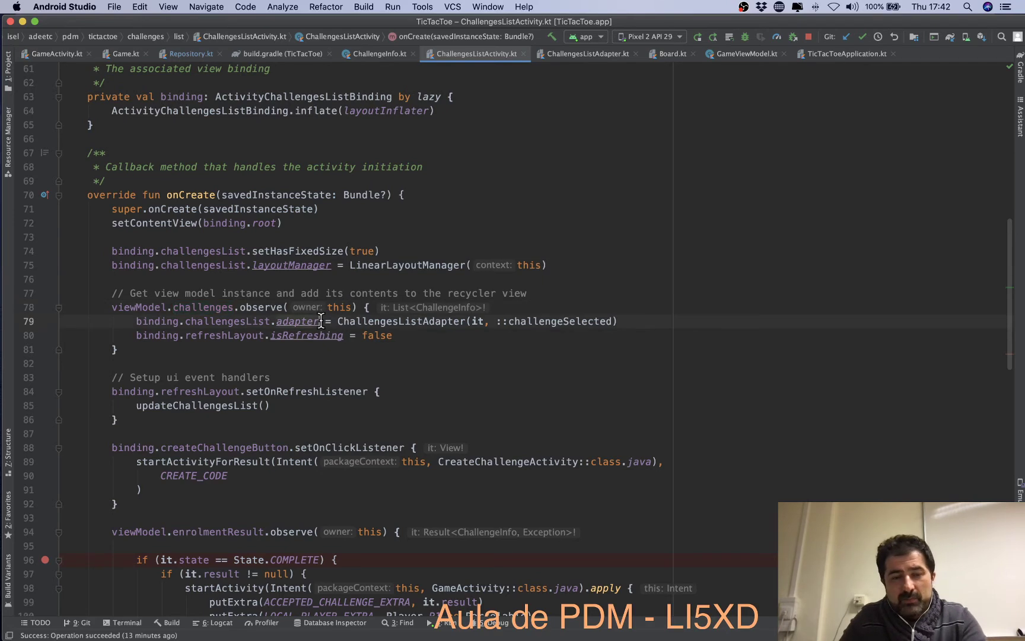
key("Home")
key("shift+Down")
key("shift+Down")
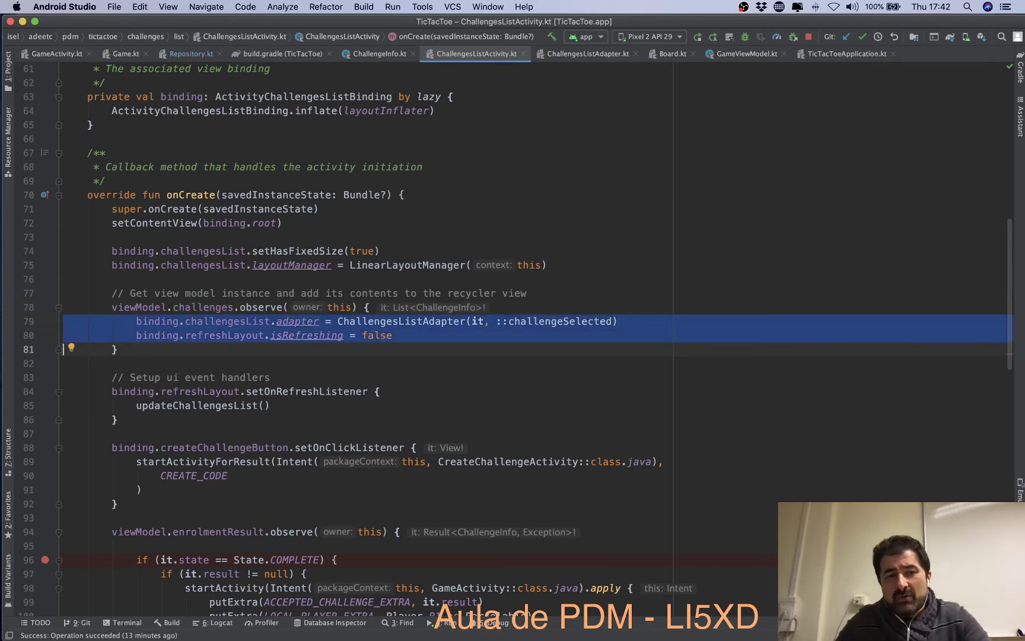
double_click(262, 307)
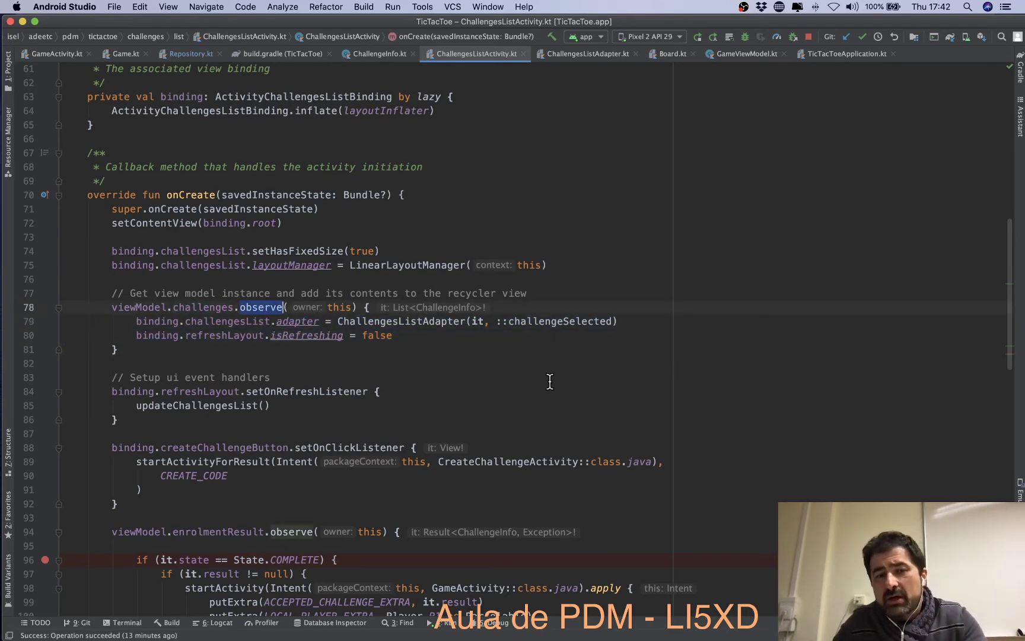
left_click(555, 350)
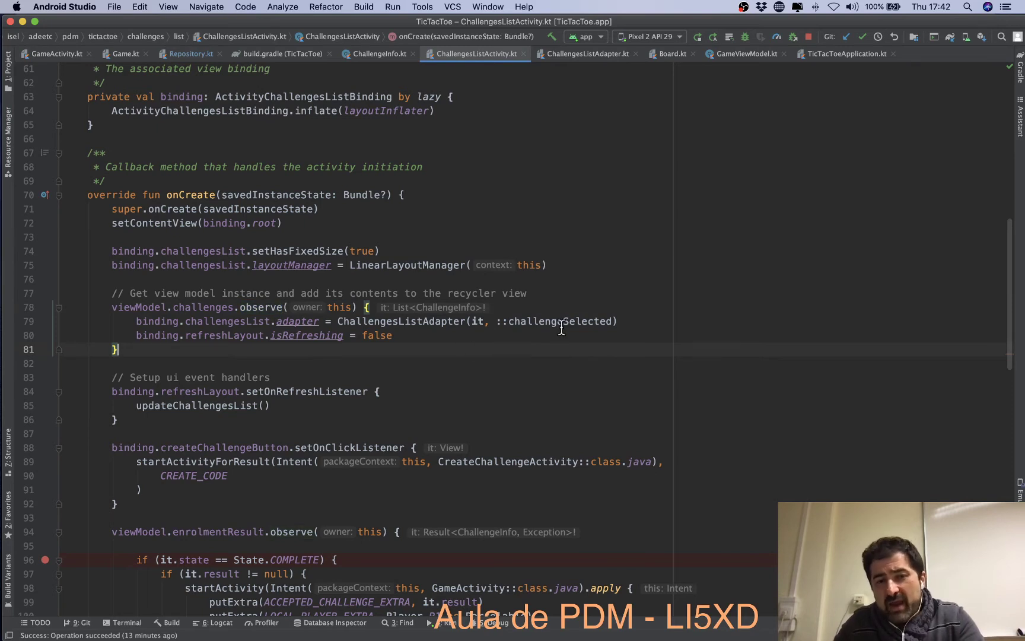
Follow the challengeSelected reference to its declaration and highlight the AlertDialog.Builder chain in its body.
left_click_drag(496, 321, 613, 321)
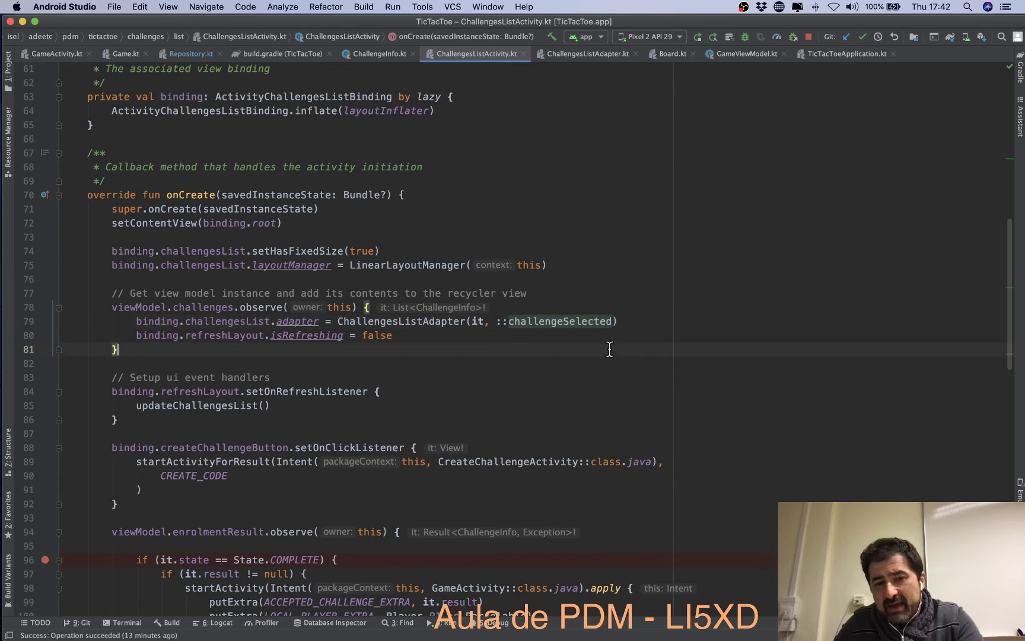
left_click(576, 322, "super")
key("Down")
key("Home")
key("shift+Down")
key("shift+Down")
key("shift+Down")
key("shift+Down")
key("shift+Down")
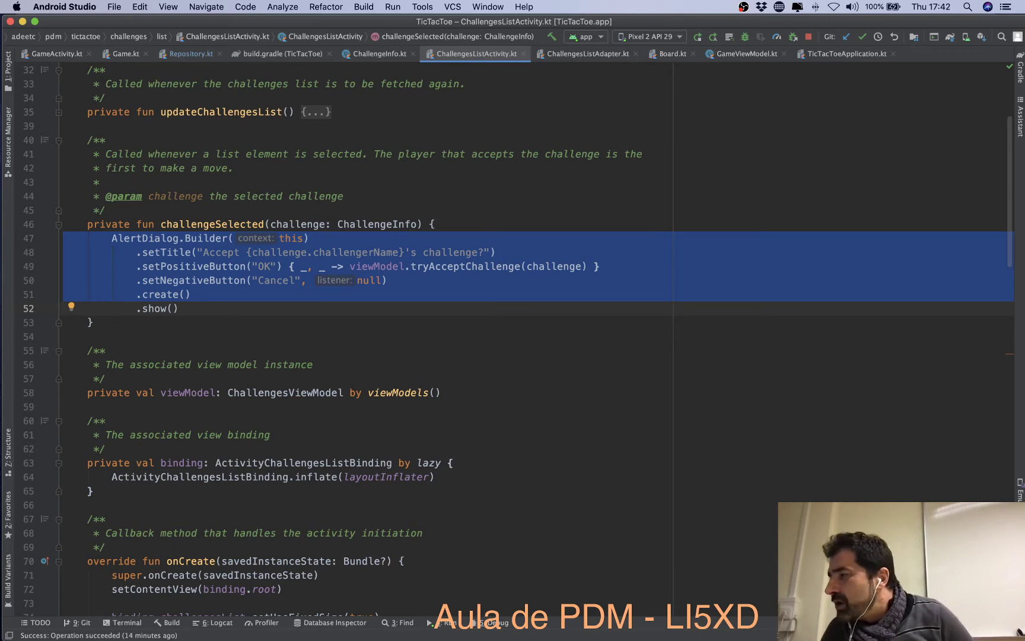
key("Up")
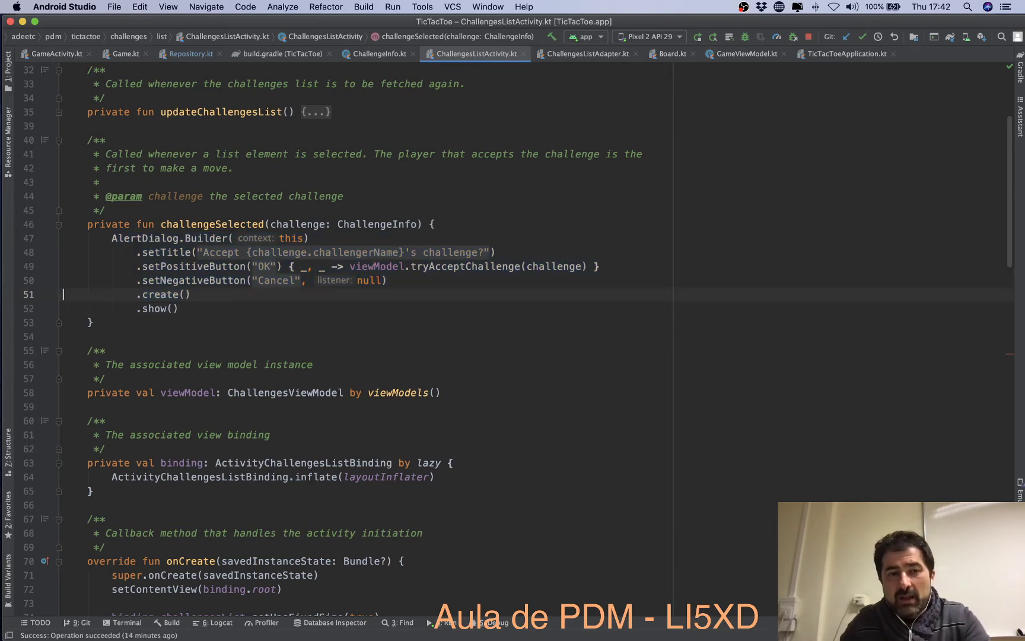
Go back to onCreate and re-examine how the challenges observer creates ChallengesListAdapter with the challengeSelected callback.
scroll(484, 215, "up", 2)
scroll(511, 224, "down", 9)
scroll(522, 229, "down", 5)
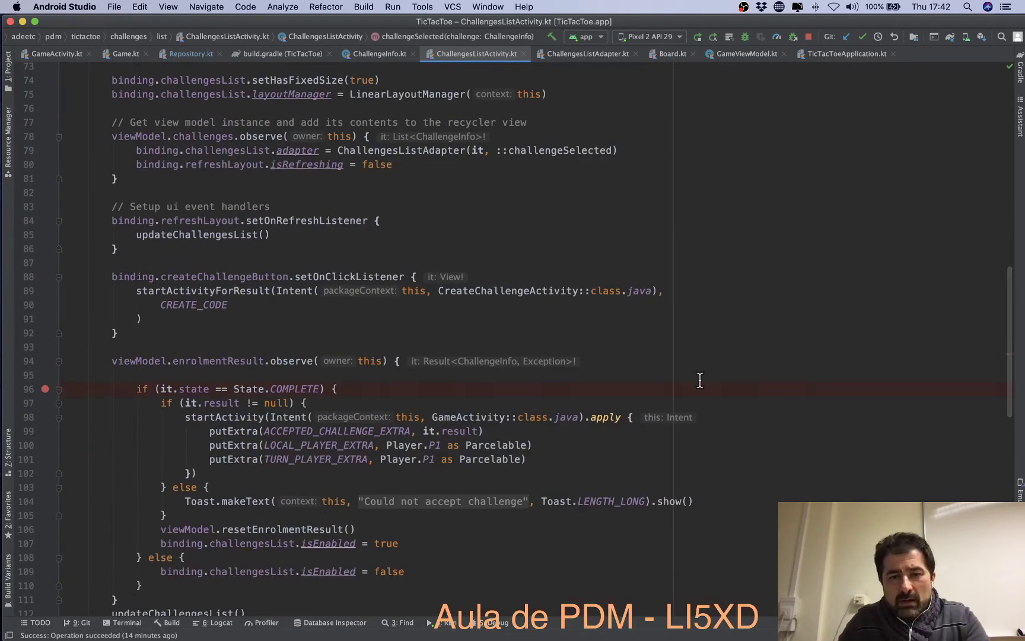
scroll(657, 343, "up", 3)
scroll(658, 343, "down", 1)
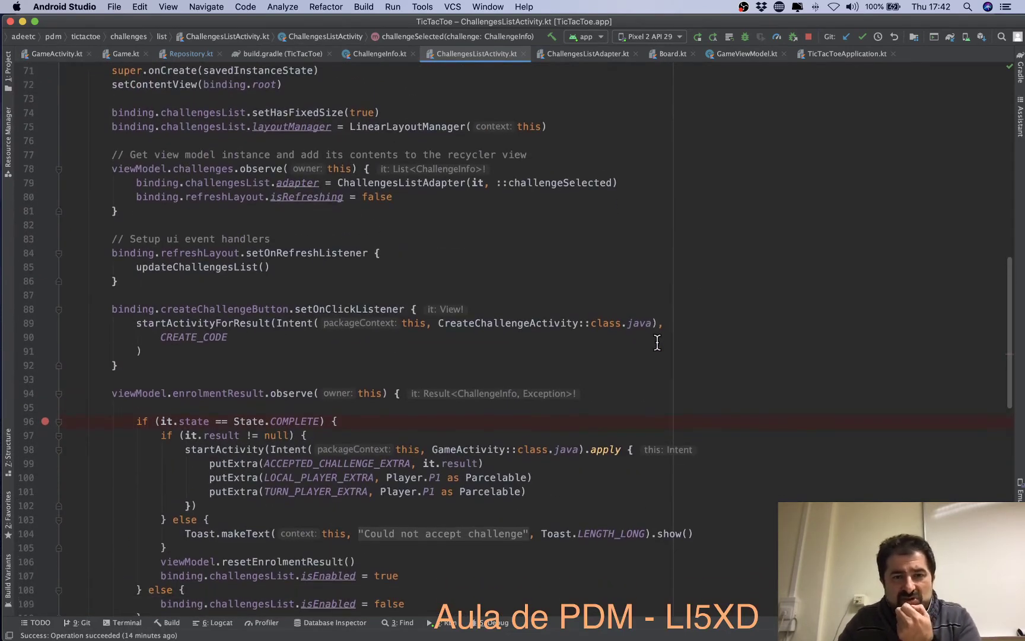
left_click(499, 175)
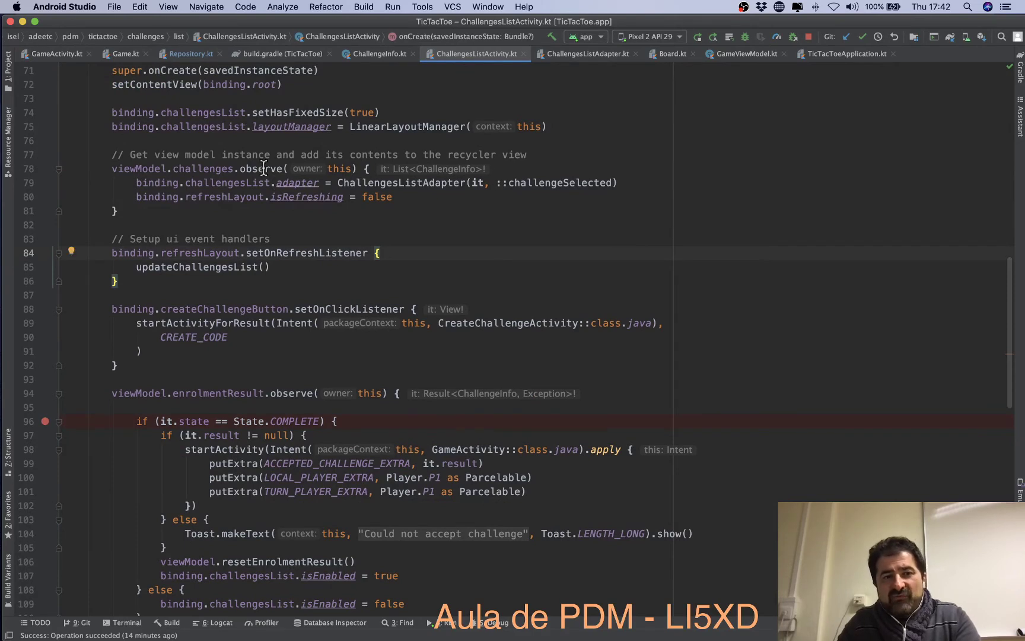
double_click(262, 169)
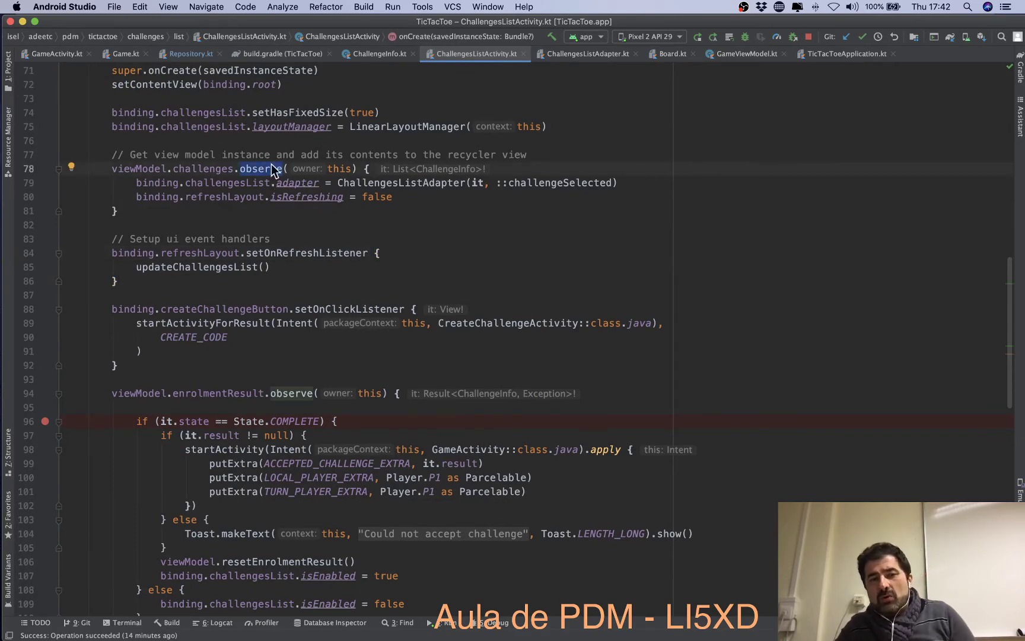
left_click(209, 169)
left_click(148, 168)
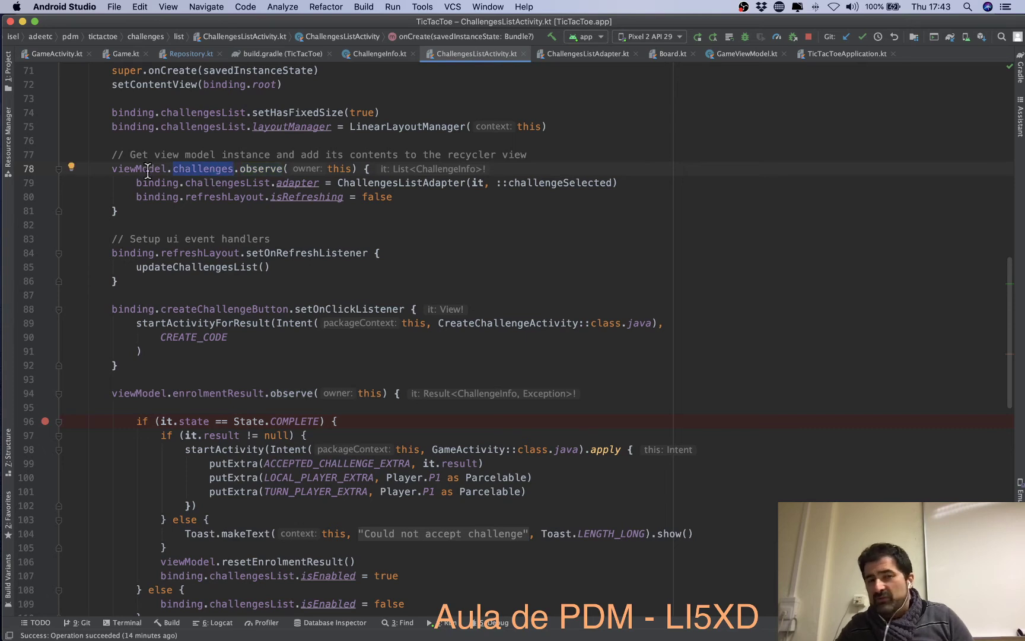
left_click(498, 198)
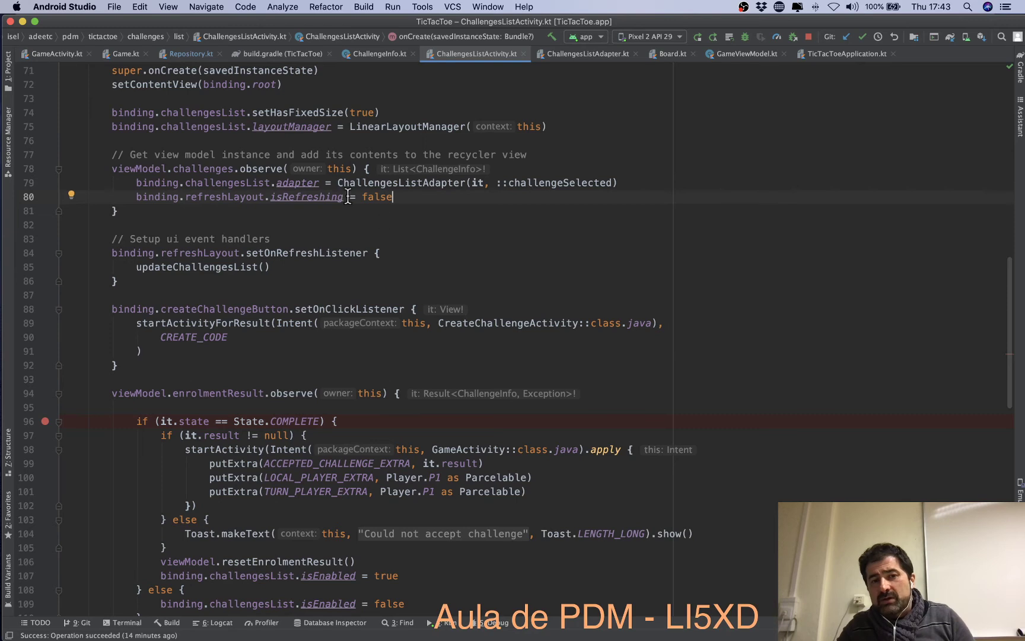
left_click_drag(335, 183, 641, 183)
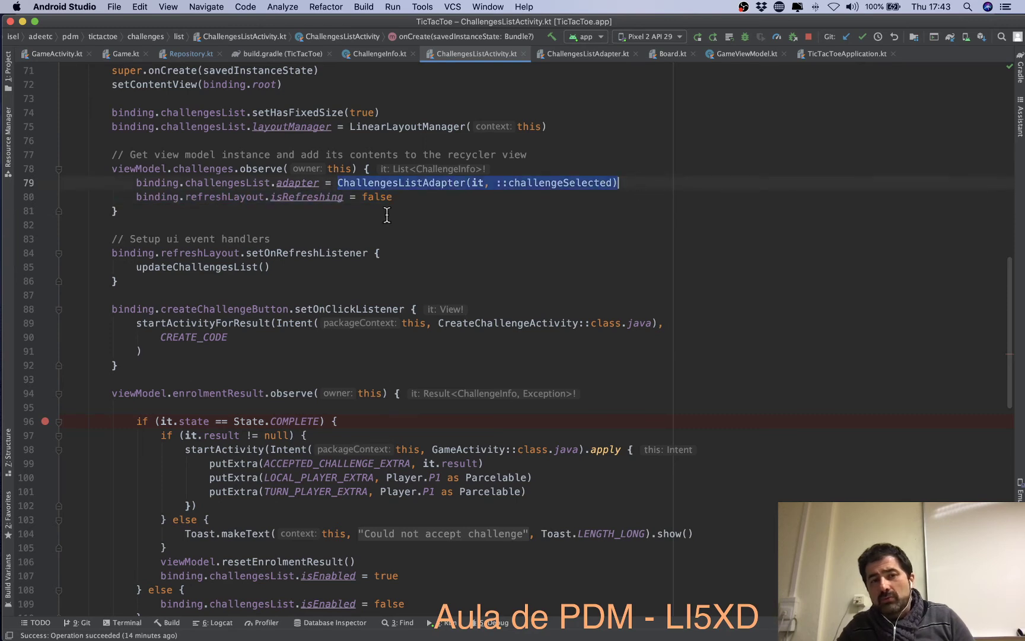
left_click(265, 202)
double_click(563, 182)
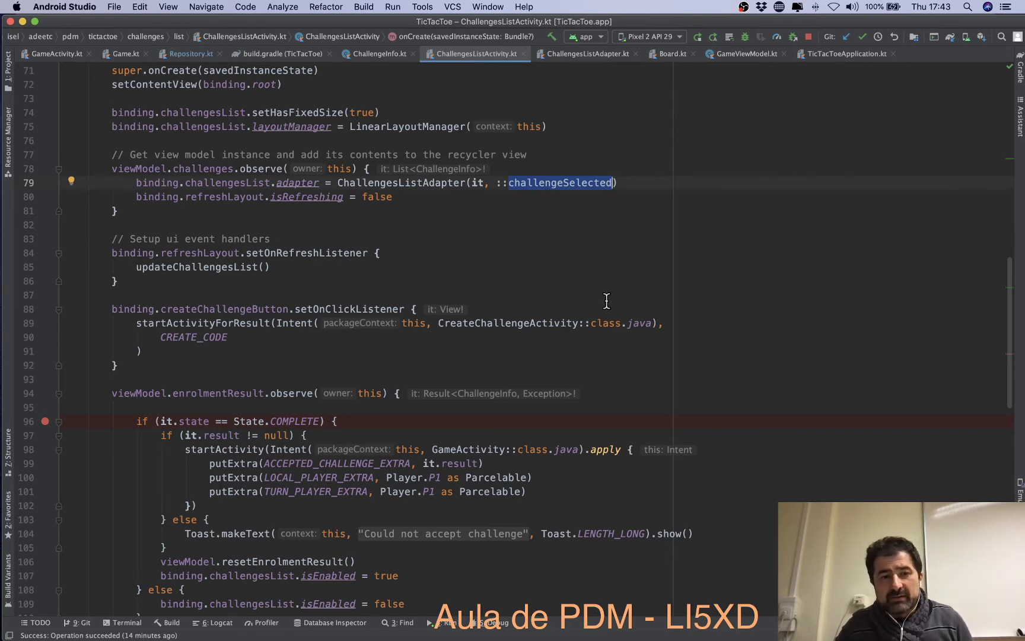
Review the refreshLayout and createChallengeButton listeners in onCreate, highlighting the startActivityForResult call that launches CreateChallengeActivity.
left_click(325, 289)
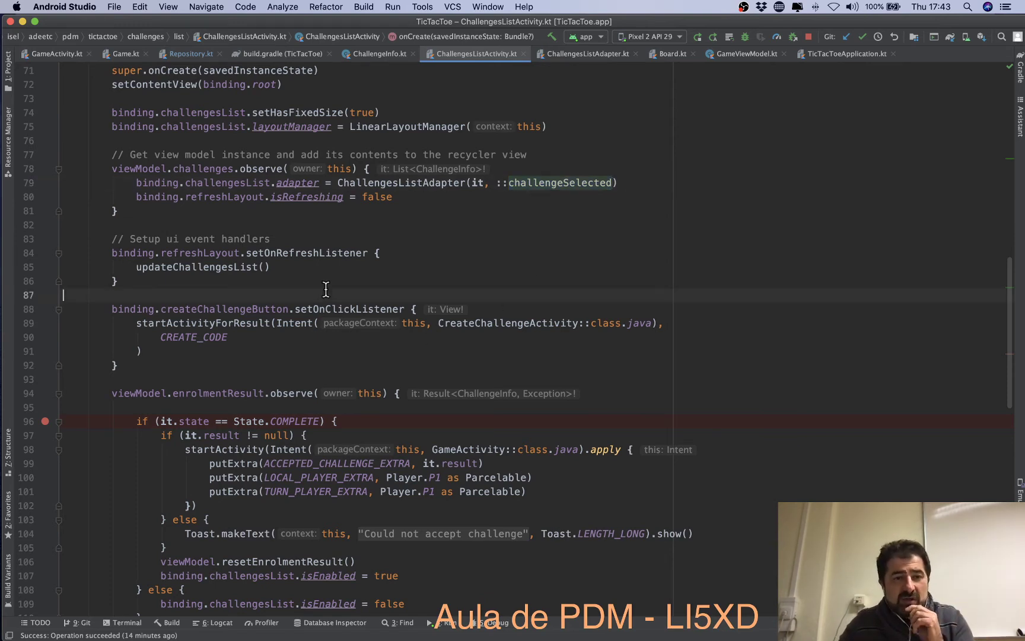
left_click(300, 252)
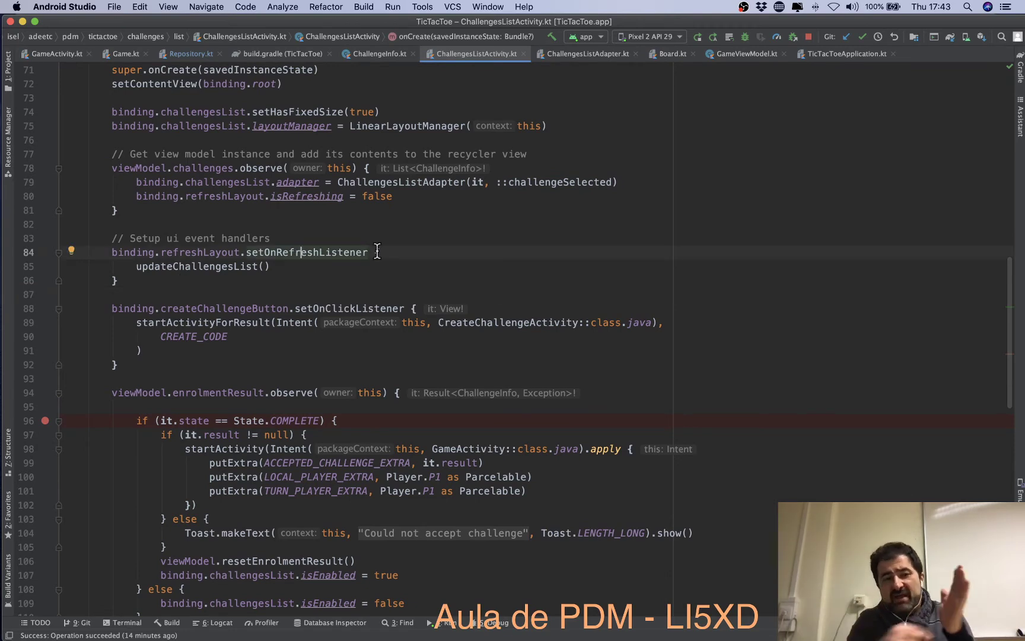
left_click(545, 251)
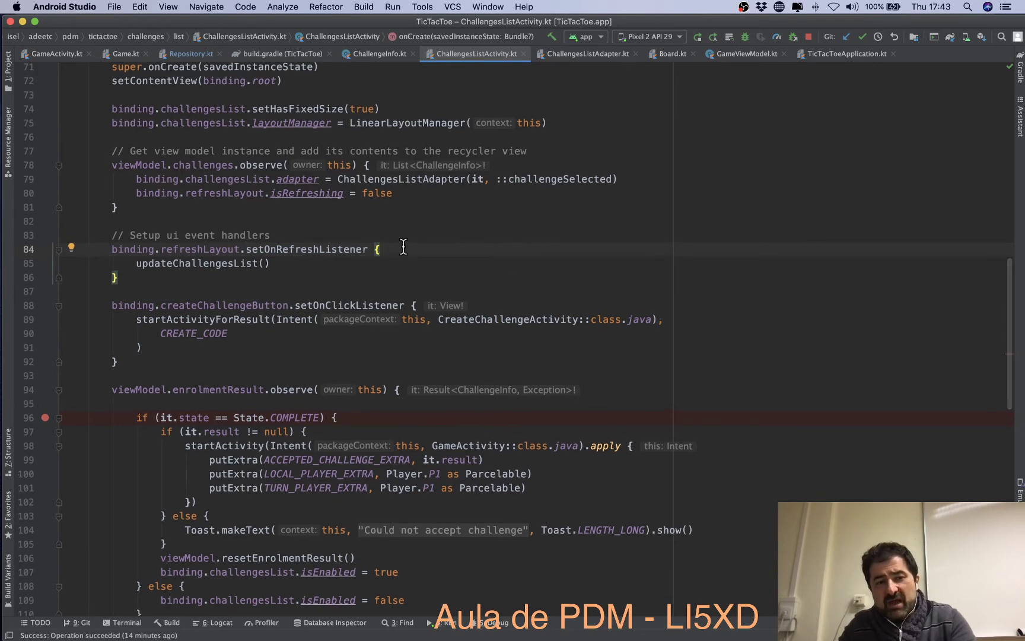
scroll(411, 339, "down", 1)
left_click(253, 315)
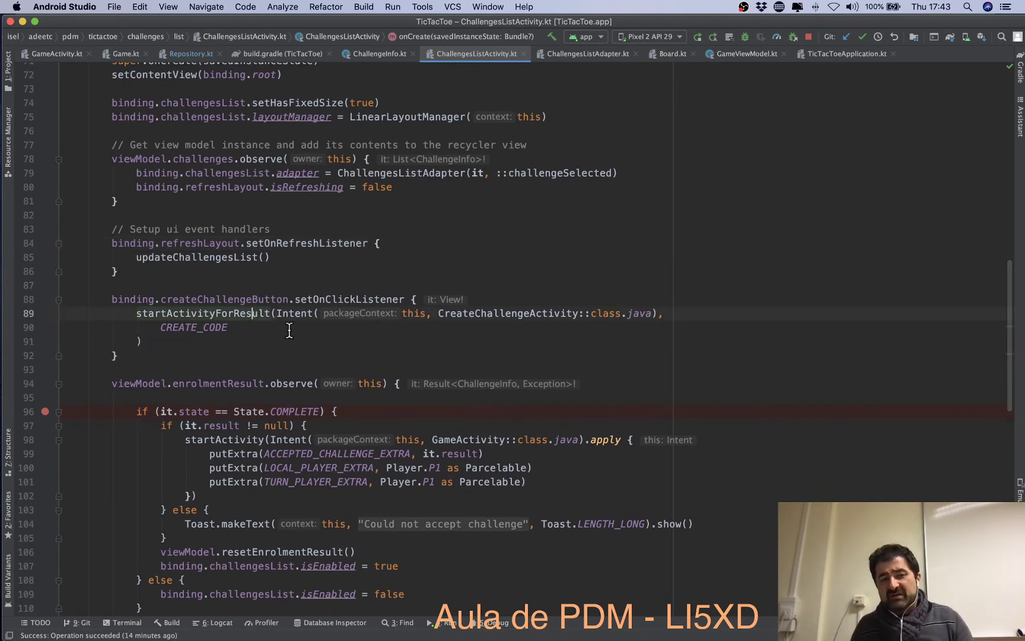
key("Home")
key("Home")
key("shift+Down")
key("shift+Down")
key("shift+Down")
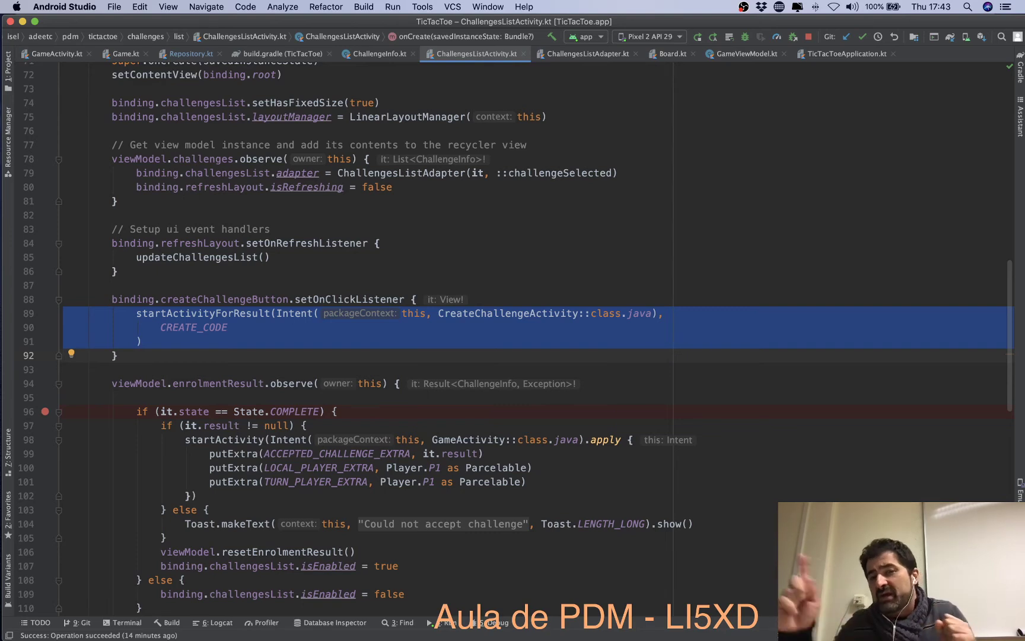
Switch to the architecture diagram whiteboard-PDM.drawio in draw.io.
key("super+Tab")
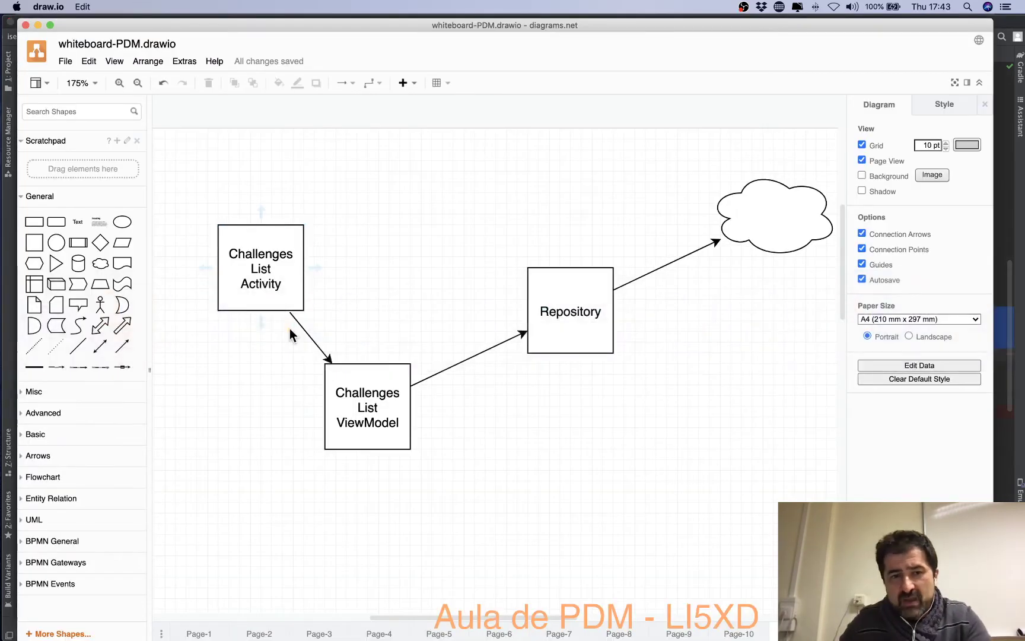